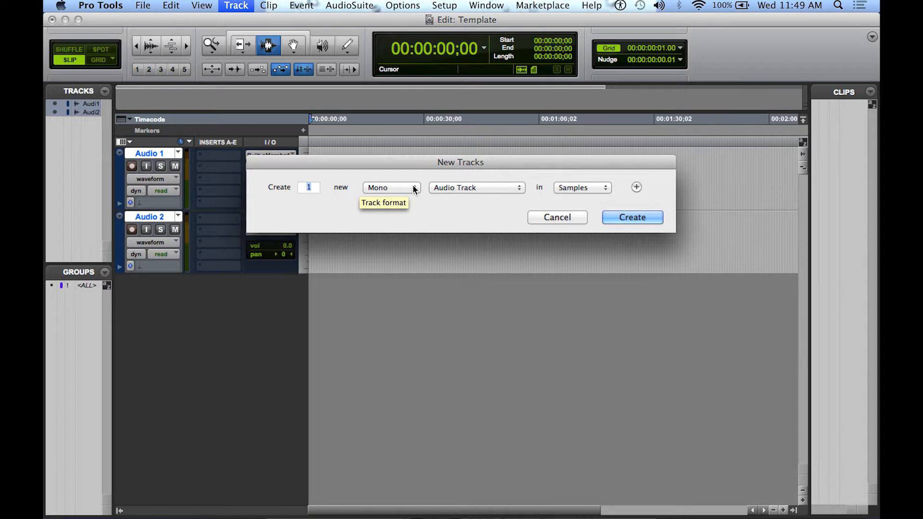
Create one new stereo Aux Input track in the session
{"action": "left_click", "coordinate": [412, 185]}
{"action": "left_click", "coordinate": [409, 195]}
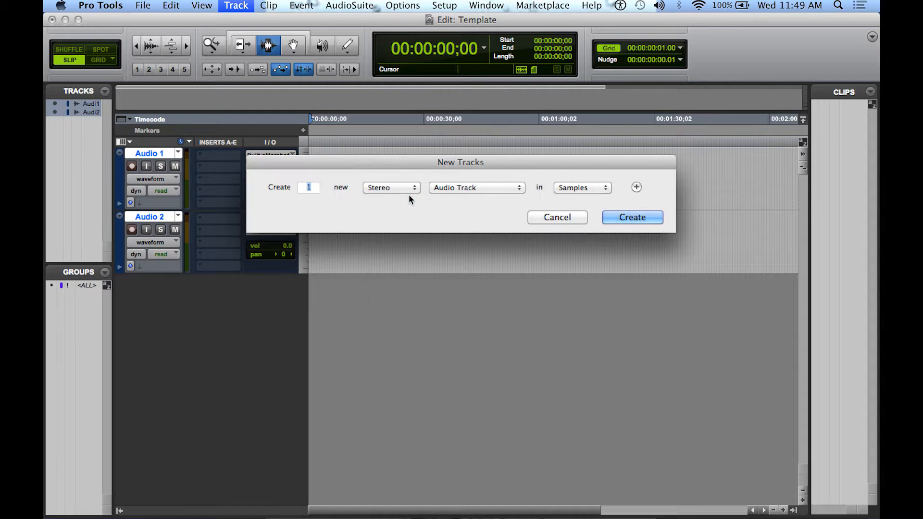
{"action": "left_click", "coordinate": [520, 185]}
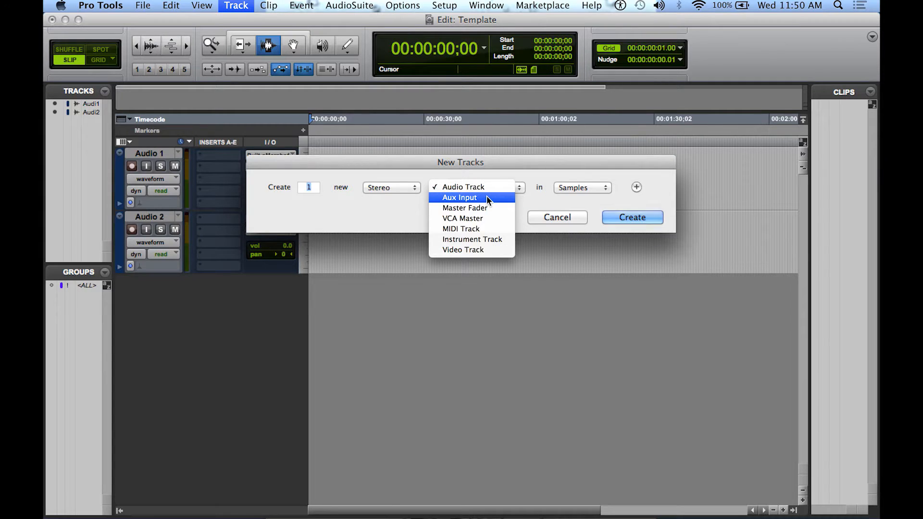
{"action": "left_click", "coordinate": [487, 197]}
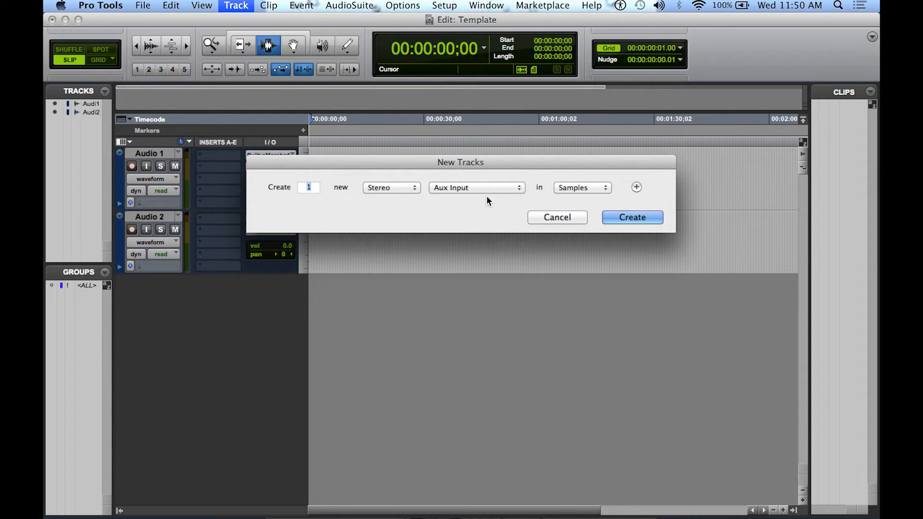
{"action": "left_click", "coordinate": [637, 217]}
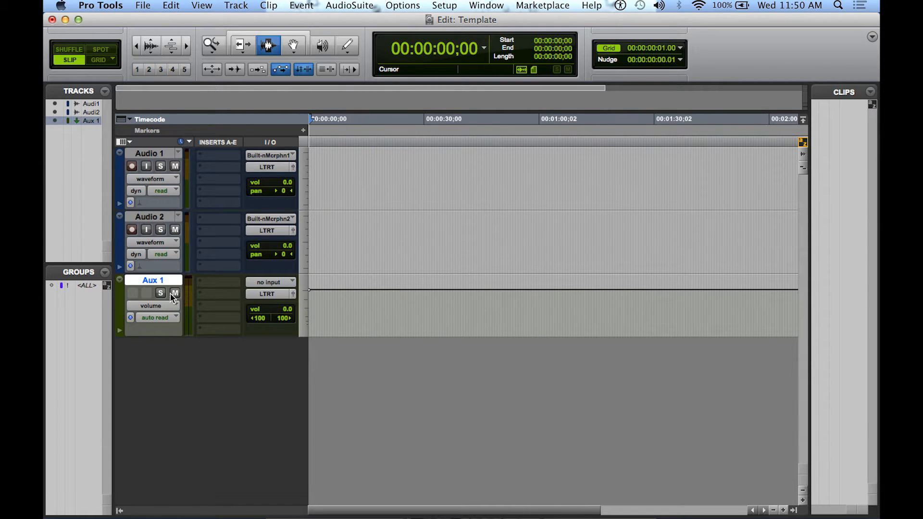
{"action": "left_click", "coordinate": [359, 303]}
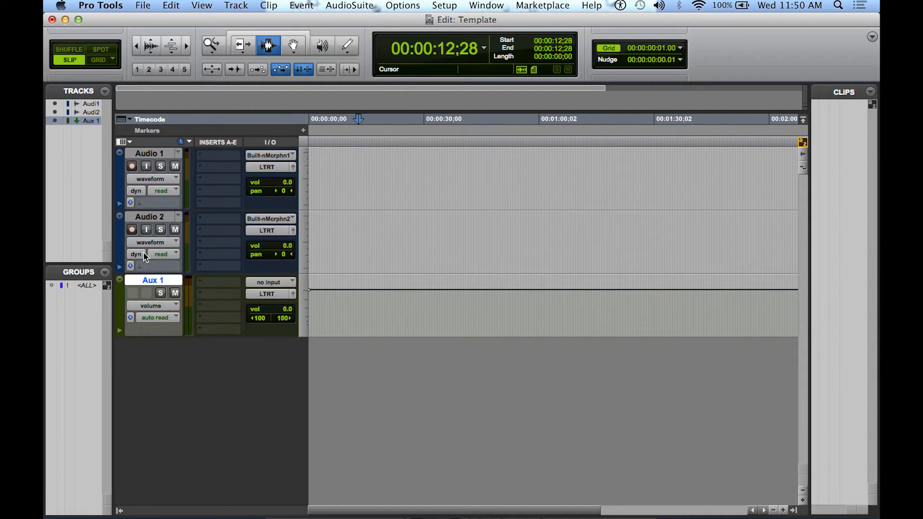
Switch record-enable and input monitoring on the Audio 2 track on and back off
{"action": "left_click", "coordinate": [131, 230]}
{"action": "left_click", "coordinate": [131, 229]}
{"action": "left_click", "coordinate": [147, 230]}
{"action": "left_click", "coordinate": [146, 229]}
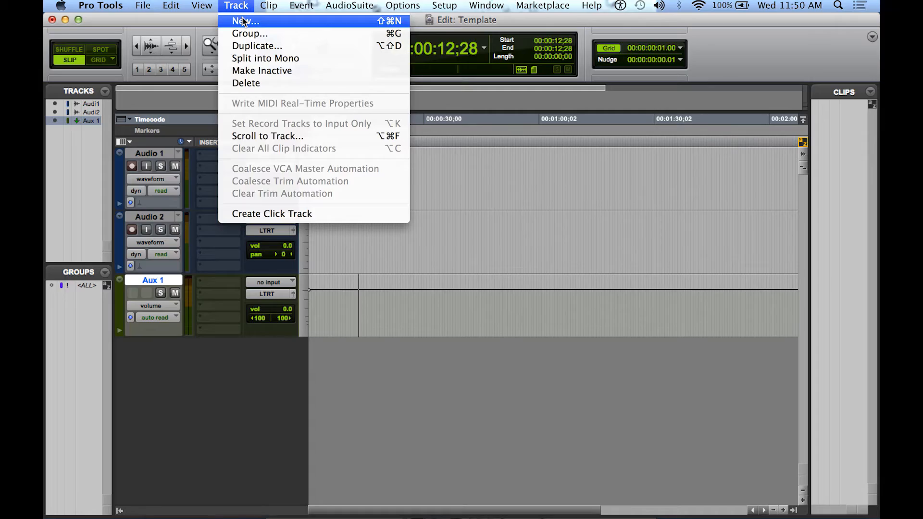
Create one new stereo Audio Track below the Aux 1 track
{"action": "left_click", "coordinate": [244, 21]}
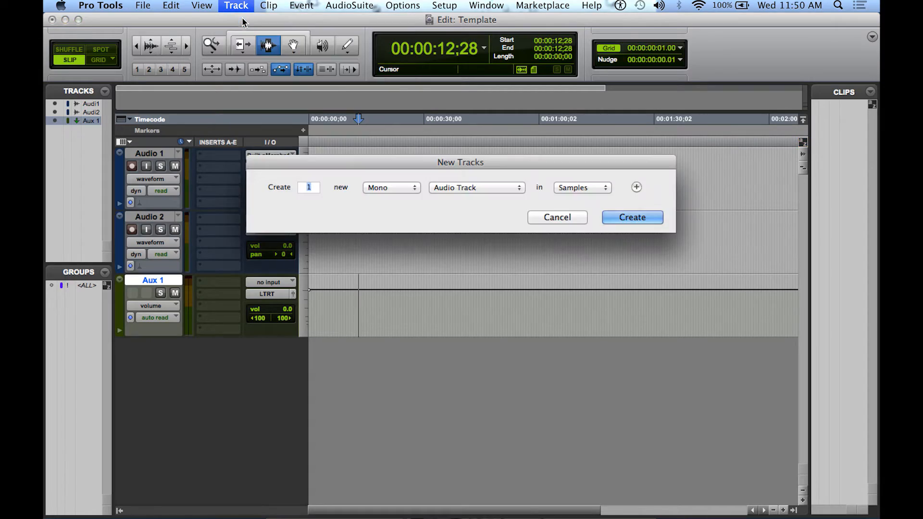
{"action": "left_click", "coordinate": [408, 187]}
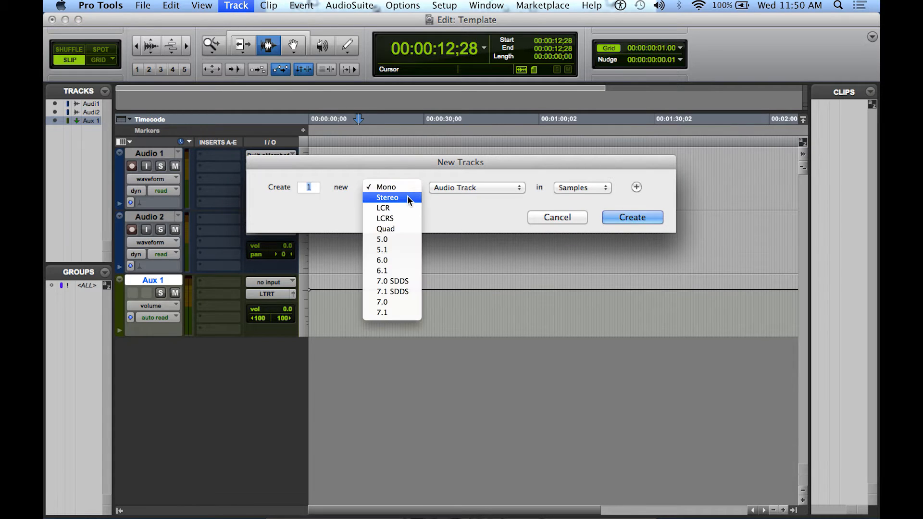
{"action": "left_click", "coordinate": [408, 195]}
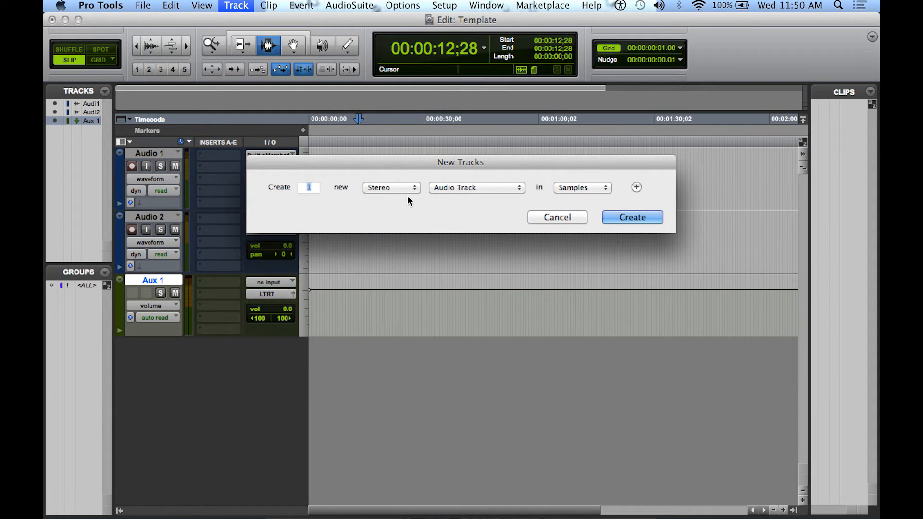
{"action": "left_click", "coordinate": [645, 215]}
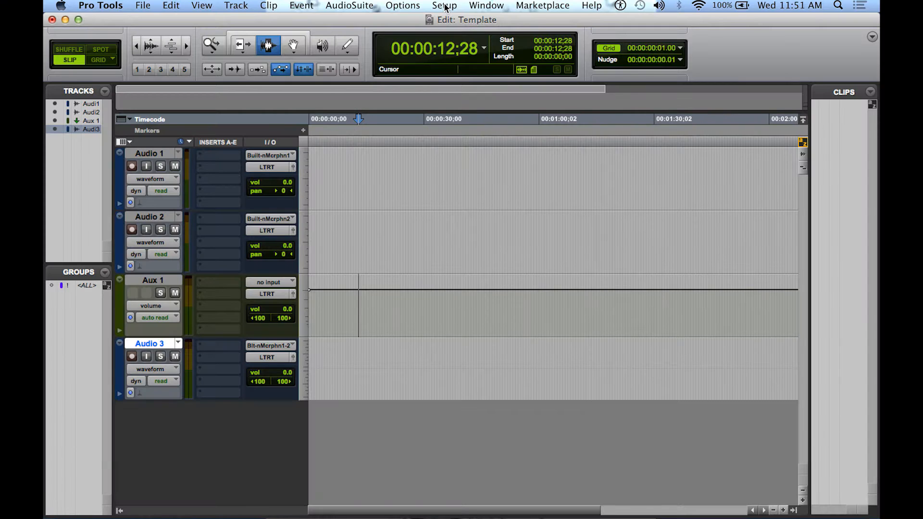
Add one new stereo bus path named DX in the I/O Setup and apply the setup
{"action": "left_click", "coordinate": [444, 5]}
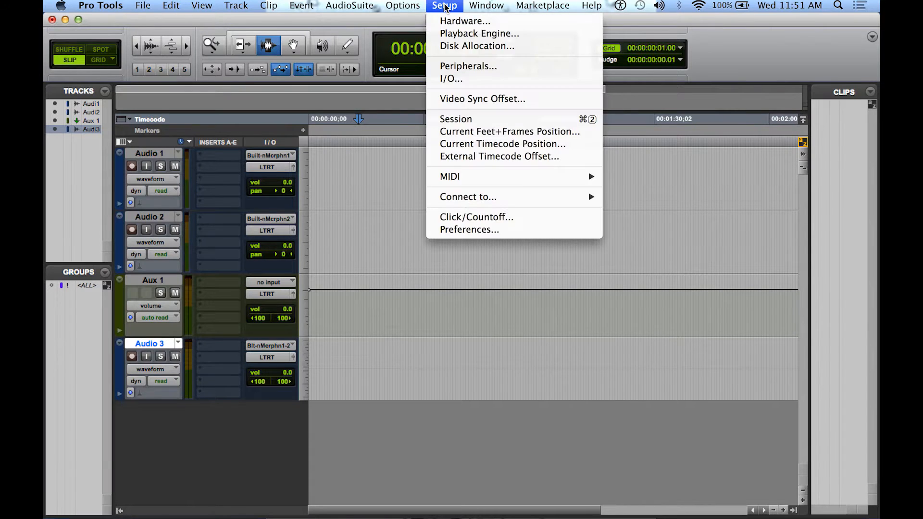
{"action": "left_click", "coordinate": [457, 80]}
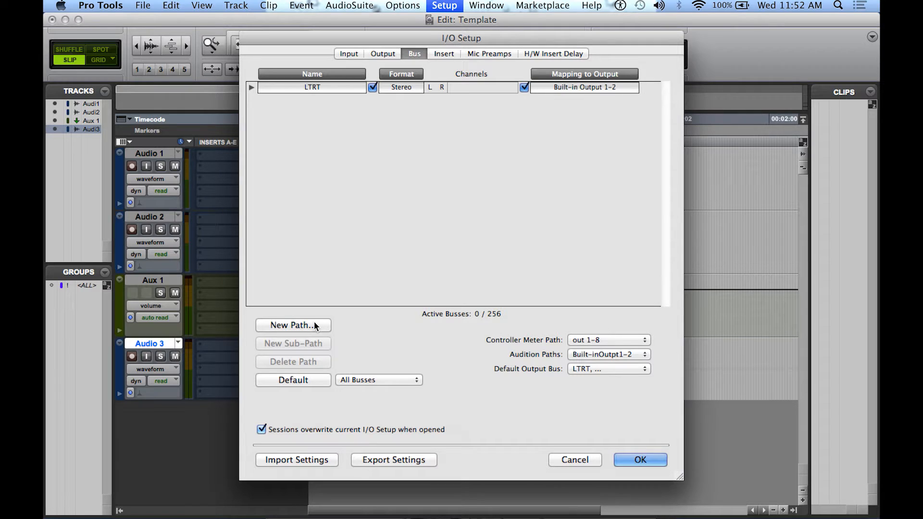
{"action": "left_click", "coordinate": [314, 325]}
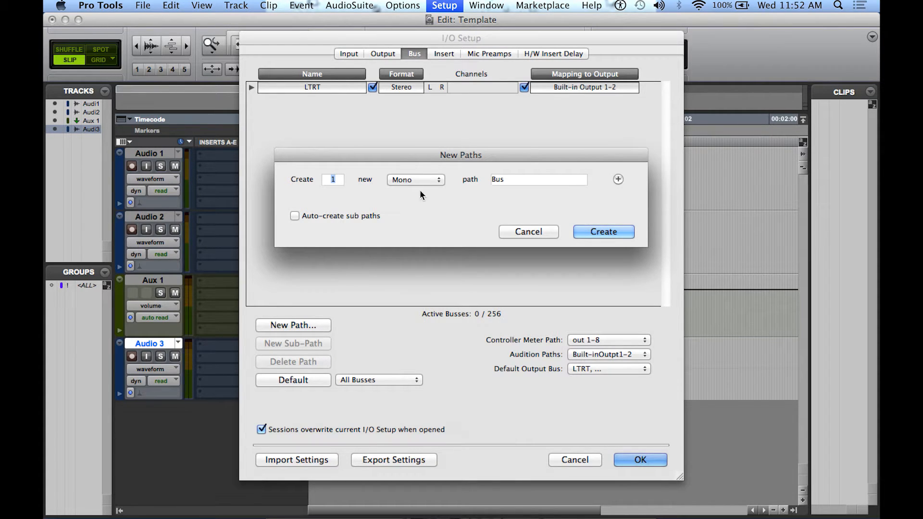
{"action": "left_click", "coordinate": [438, 179]}
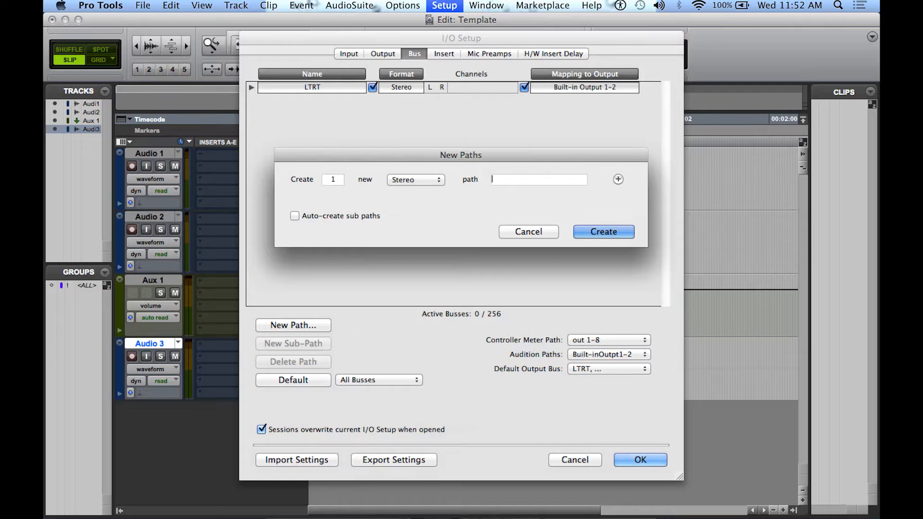
{"action": "type", "text": "DX"}
{"action": "left_click", "coordinate": [593, 231]}
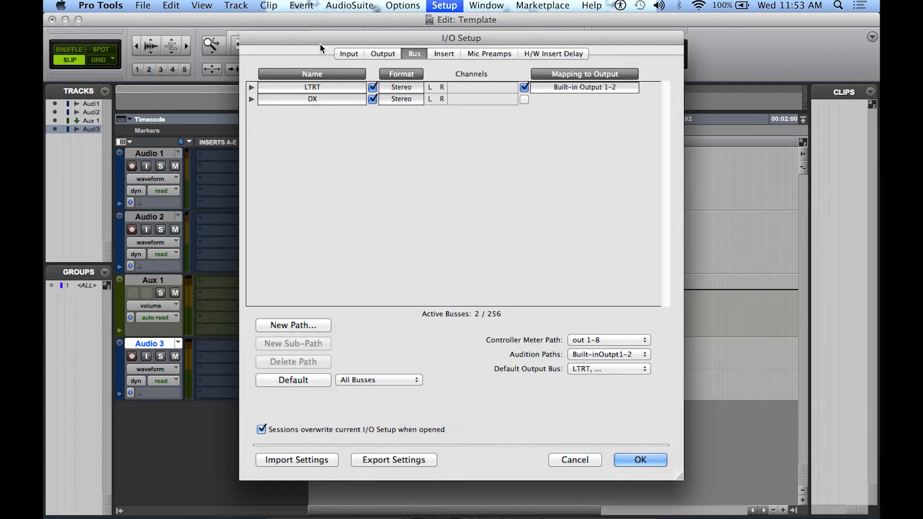
{"action": "left_click", "coordinate": [639, 460]}
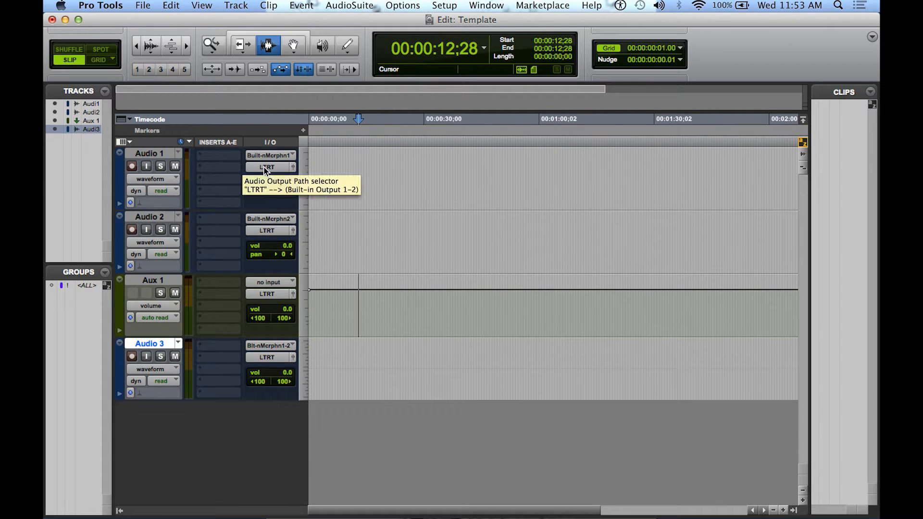
Rename the Audio 1 track as DX 01
{"action": "double_click", "coordinate": [145, 154]}
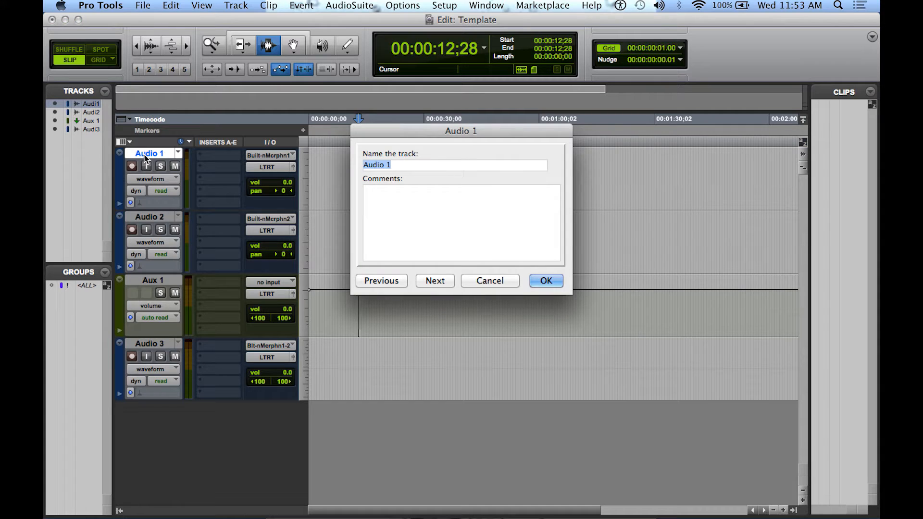
{"action": "type", "text": "V"}
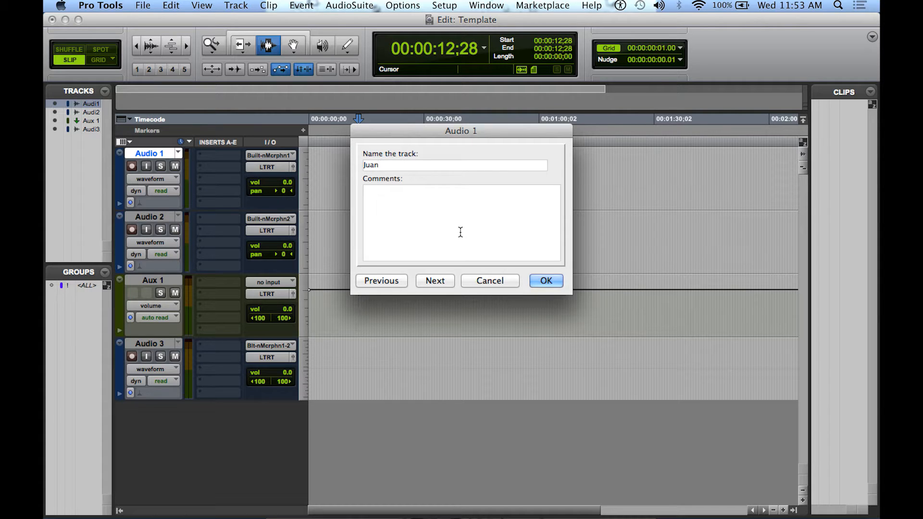
{"action": "key", "text": "BackSpace"}
{"action": "key", "text": "BackSpace"}
{"action": "key", "text": "BackSpace"}
{"action": "key", "text": "BackSpace"}
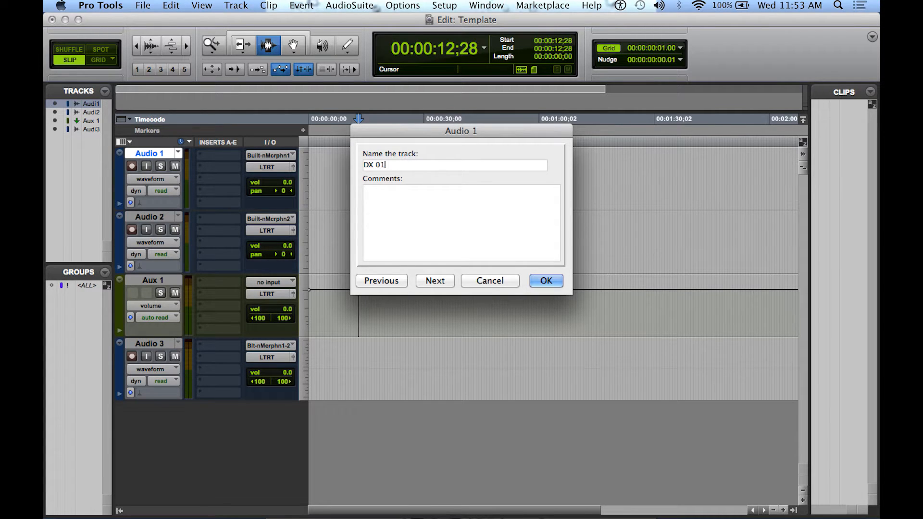
{"action": "key", "text": "Return"}
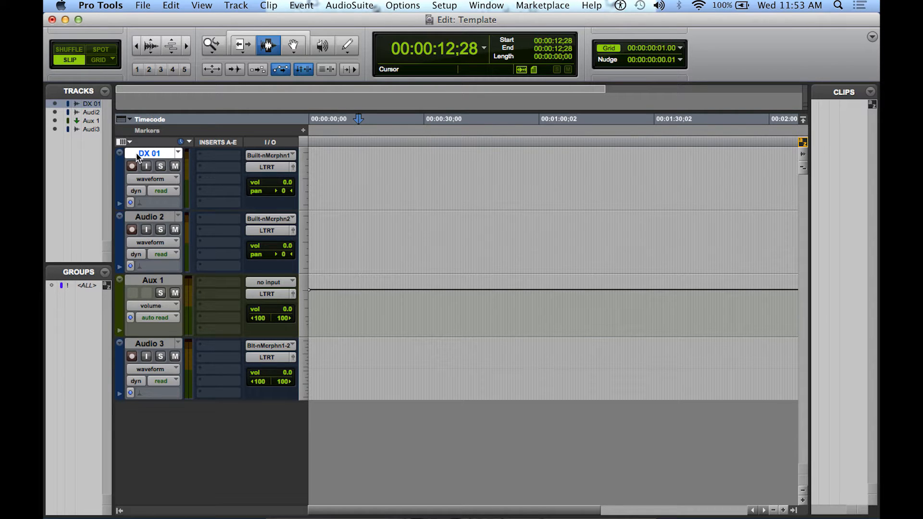
Rename the Audio 2 track as DX 02
{"action": "double_click", "coordinate": [157, 218]}
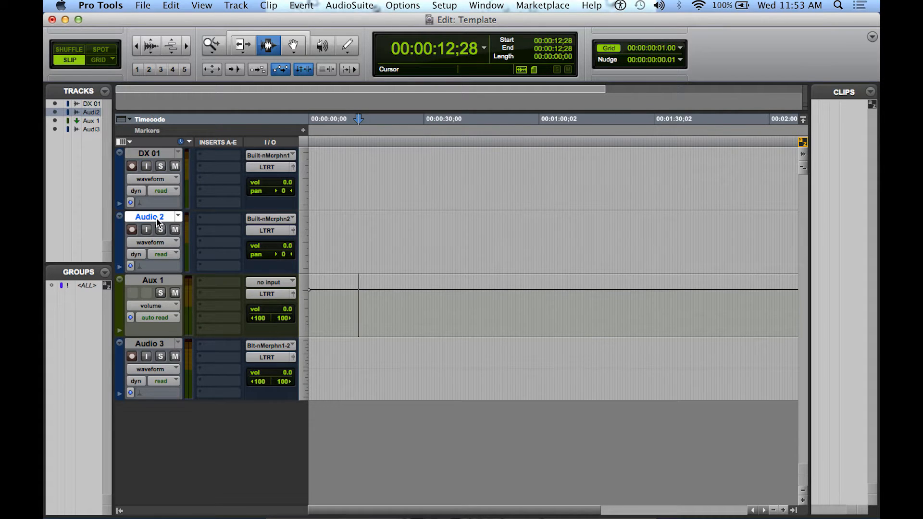
{"action": "type", "text": "DX "}
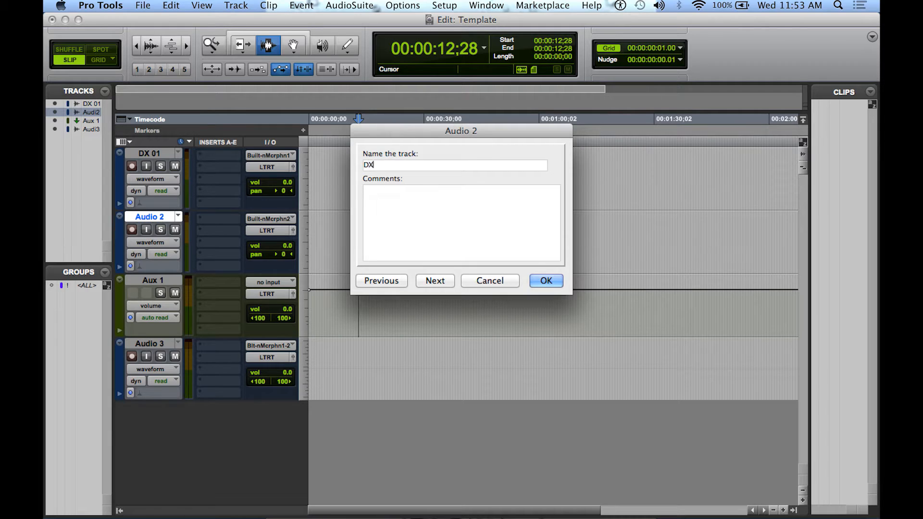
{"action": "type", "text": "02"}
{"action": "key", "text": "Return"}
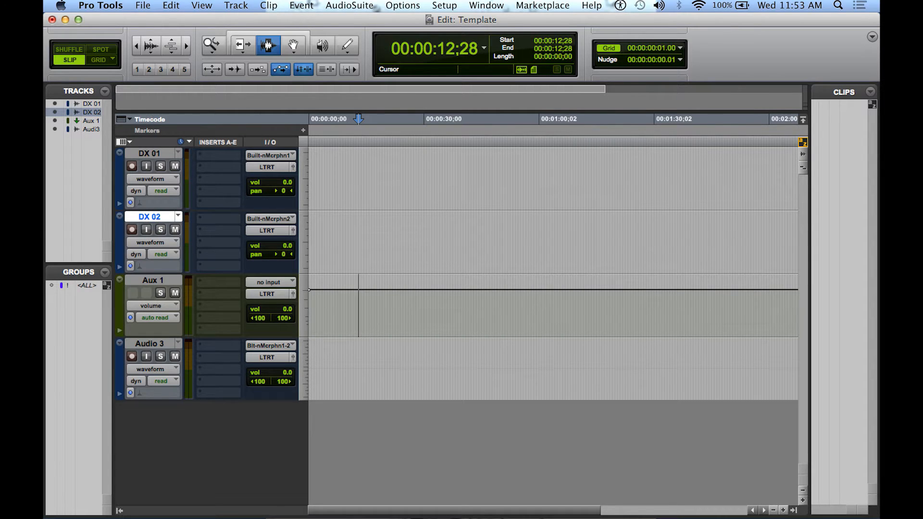
Color the DX 01 and DX 02 tracks bright blue using the first swatch of the track color palette
{"action": "double_click", "coordinate": [120, 188]}
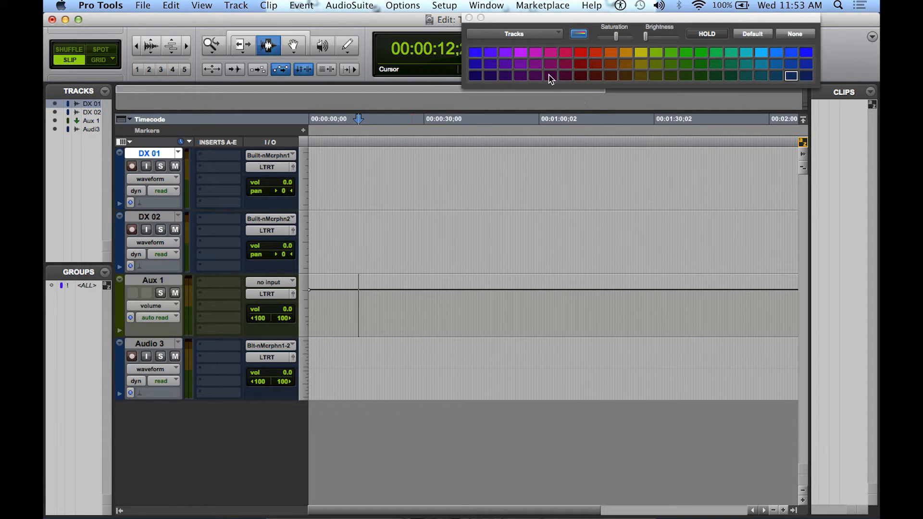
{"action": "left_click", "coordinate": [478, 52]}
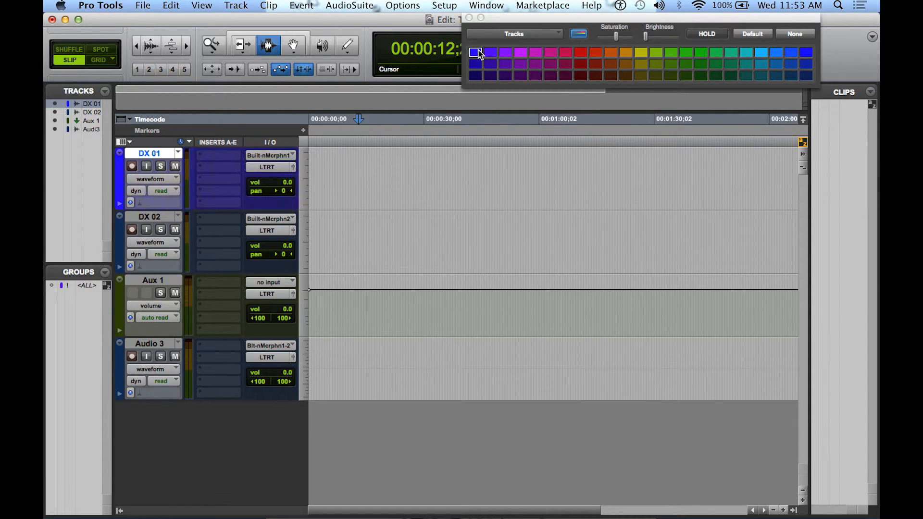
{"action": "left_click", "coordinate": [119, 245]}
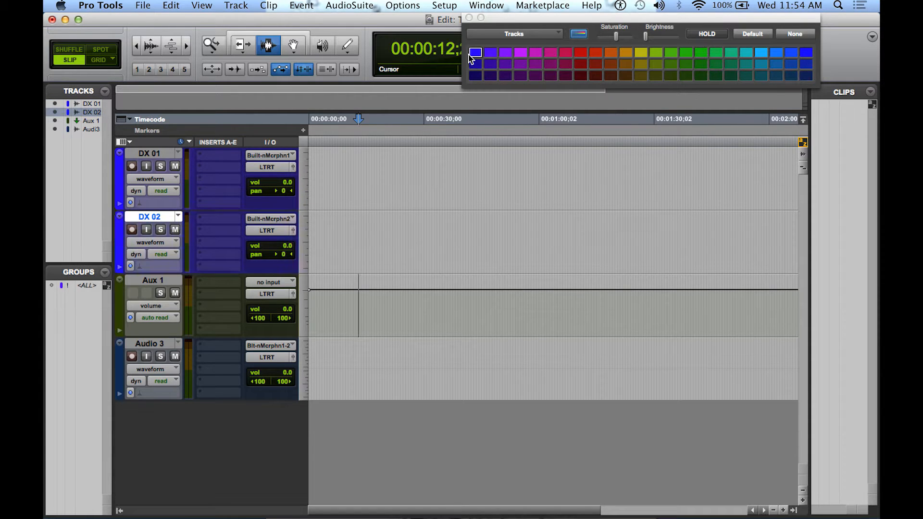
{"action": "left_click", "coordinate": [469, 18]}
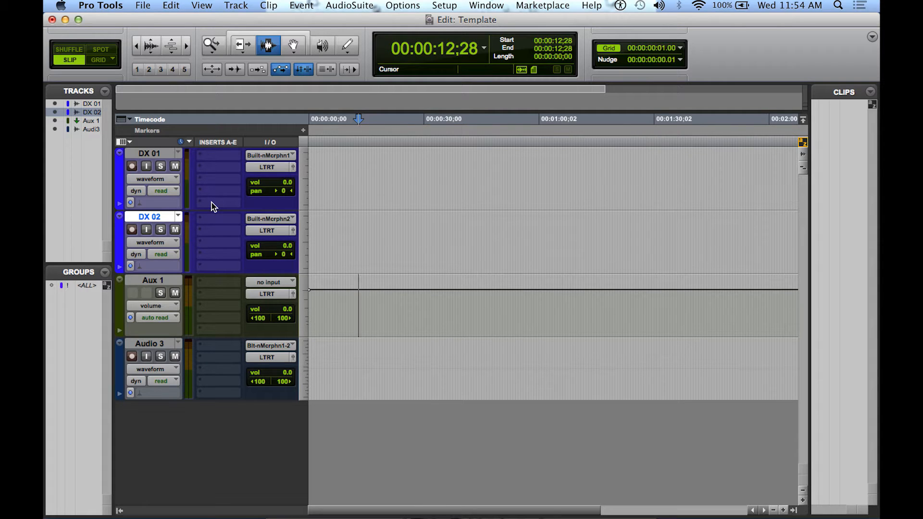
Set the audio input of both the DX 01 and DX 02 tracks to no input
{"action": "left_click", "coordinate": [273, 155]}
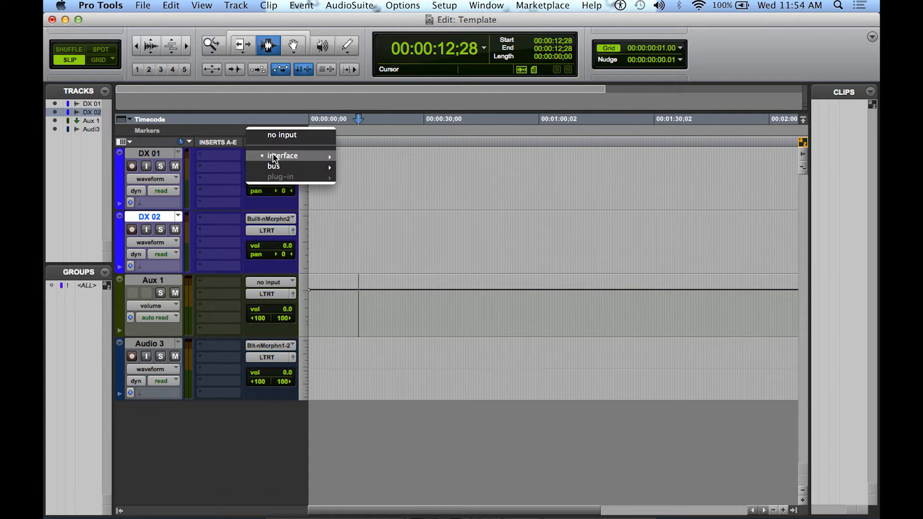
{"action": "left_click", "coordinate": [278, 135]}
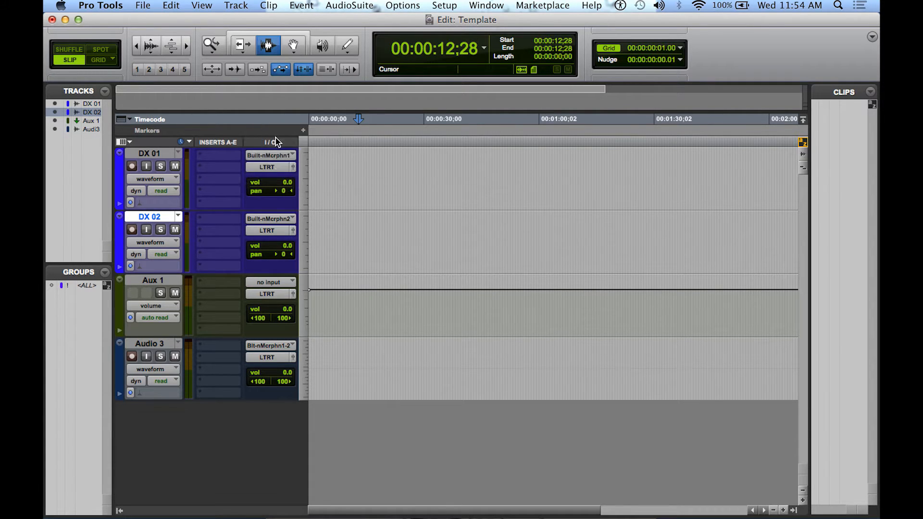
{"action": "left_click", "coordinate": [275, 221]}
{"action": "left_click", "coordinate": [278, 199]}
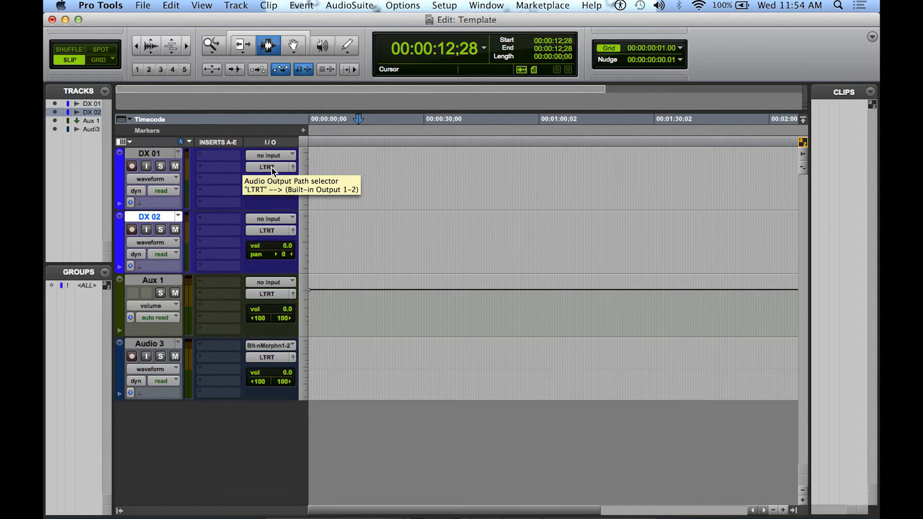
Route the output of the DX 01 track to the DX (Stereo) bus
{"action": "left_click", "coordinate": [272, 169]}
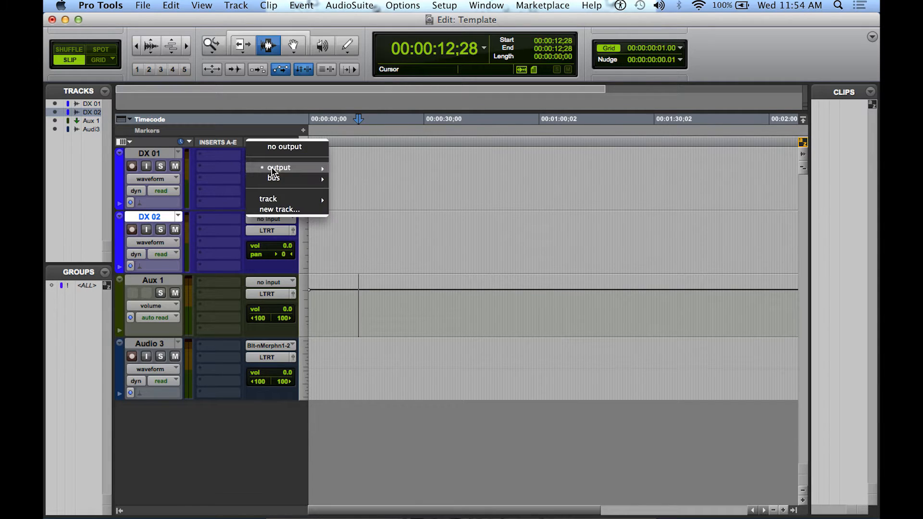
{"action": "mouse_move", "coordinate": [274, 179]}
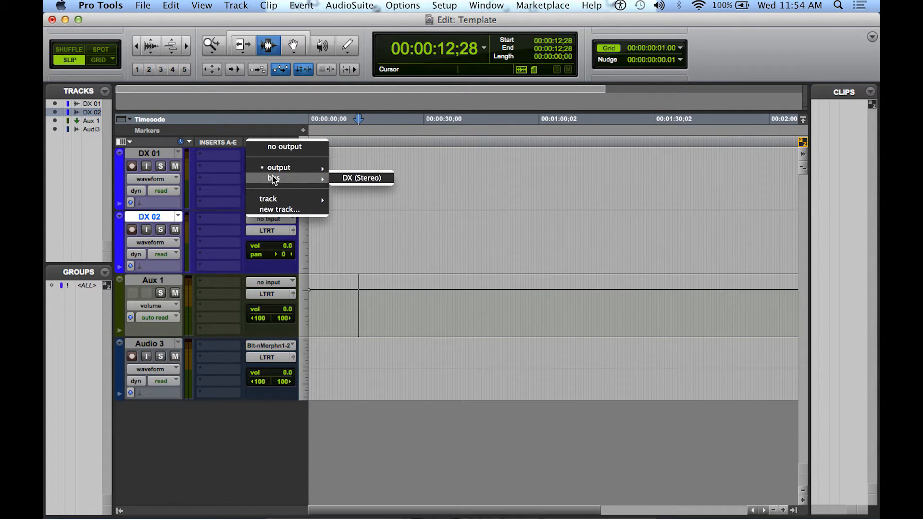
{"action": "left_click", "coordinate": [350, 178]}
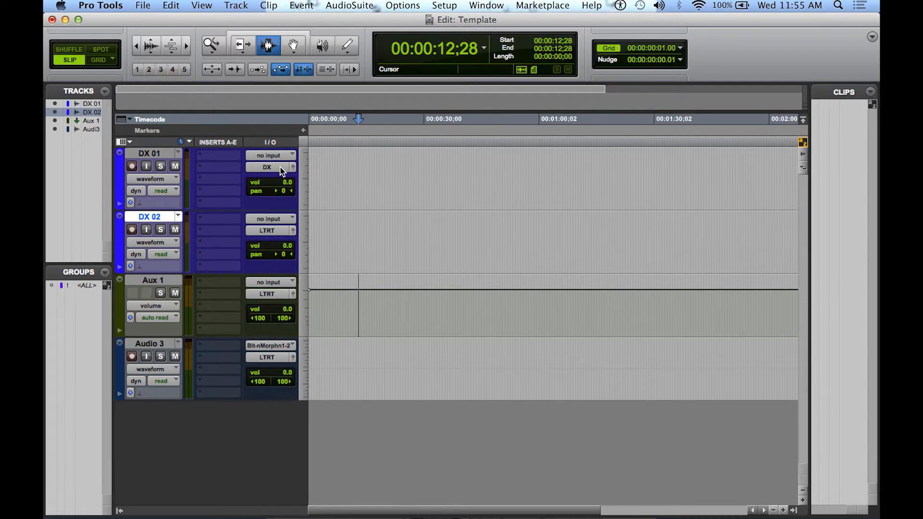
Rename the Aux 1 track as Aux DX and set its audio input to the DX bus
{"action": "double_click", "coordinate": [165, 281]}
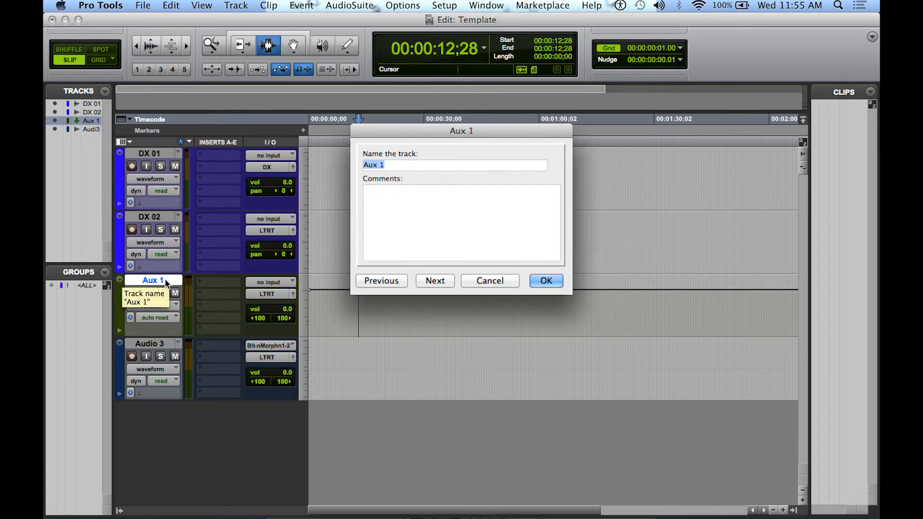
{"action": "type", "text": "Aux"}
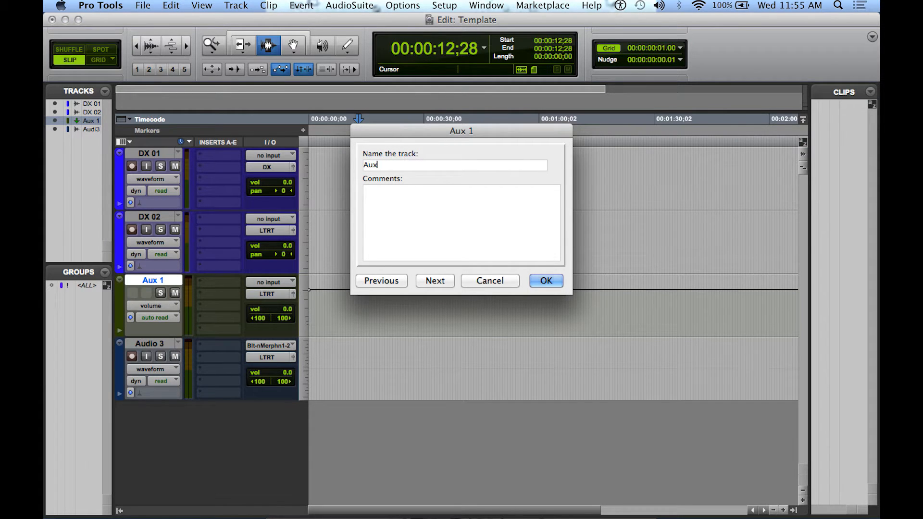
{"action": "type", "text": " DX"}
{"action": "key", "text": "Return"}
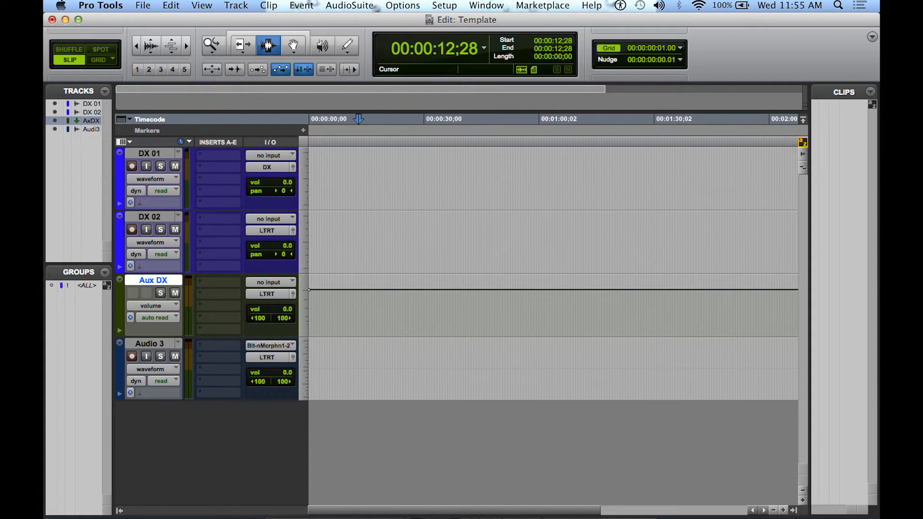
{"action": "left_click", "coordinate": [277, 281]}
{"action": "mouse_move", "coordinate": [308, 314]}
{"action": "left_click", "coordinate": [354, 318]}
Rename the Audio 3 track as REC DX and color it bright red
{"action": "double_click", "coordinate": [150, 343]}
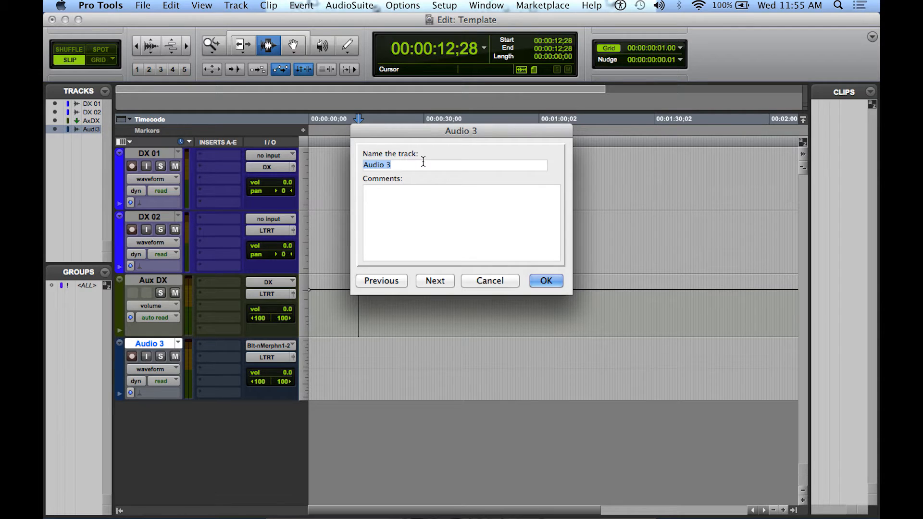
{"action": "type", "text": "REC DX"}
{"action": "left_click", "coordinate": [541, 280]}
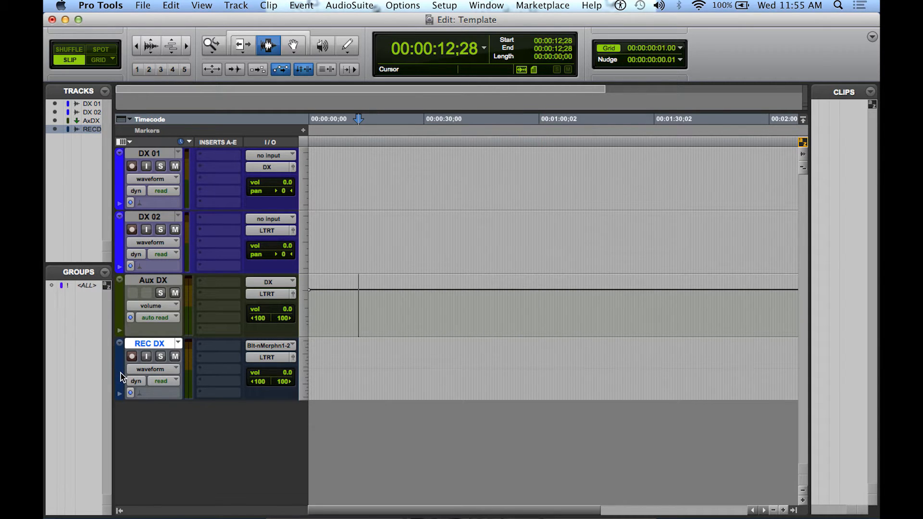
{"action": "double_click", "coordinate": [120, 375]}
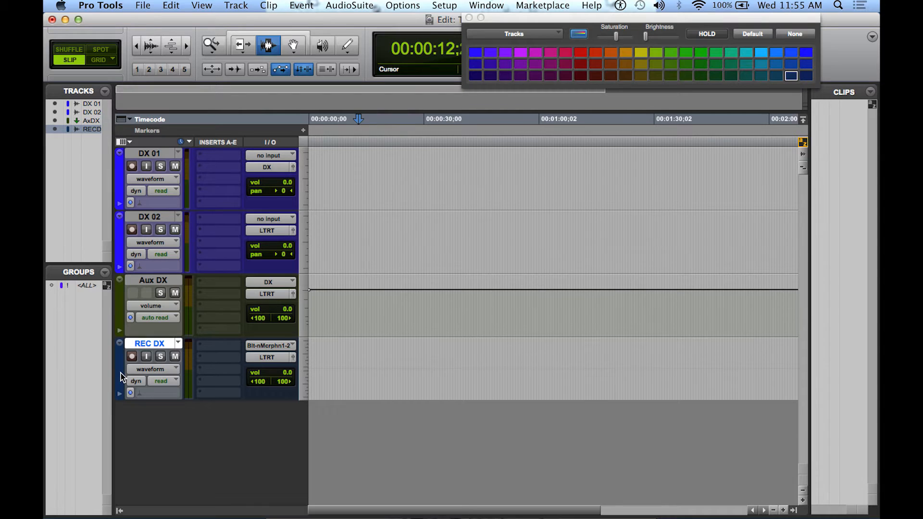
{"action": "left_click", "coordinate": [582, 52]}
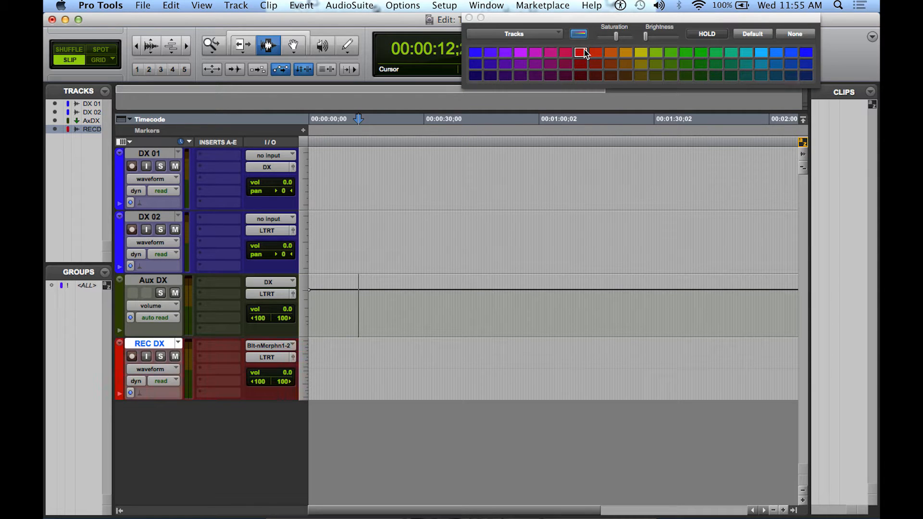
{"action": "left_click", "coordinate": [469, 19]}
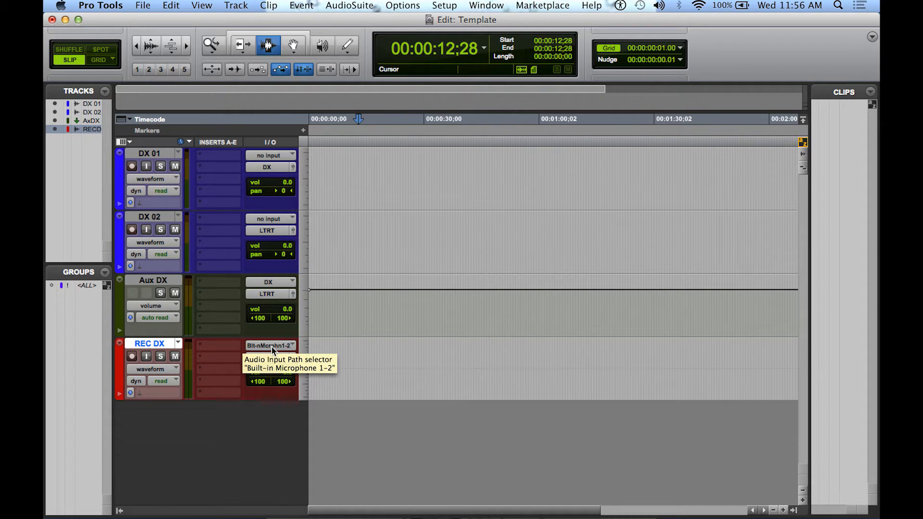
Change the name of the red REC DX track to STEM DX
{"action": "double_click", "coordinate": [150, 344]}
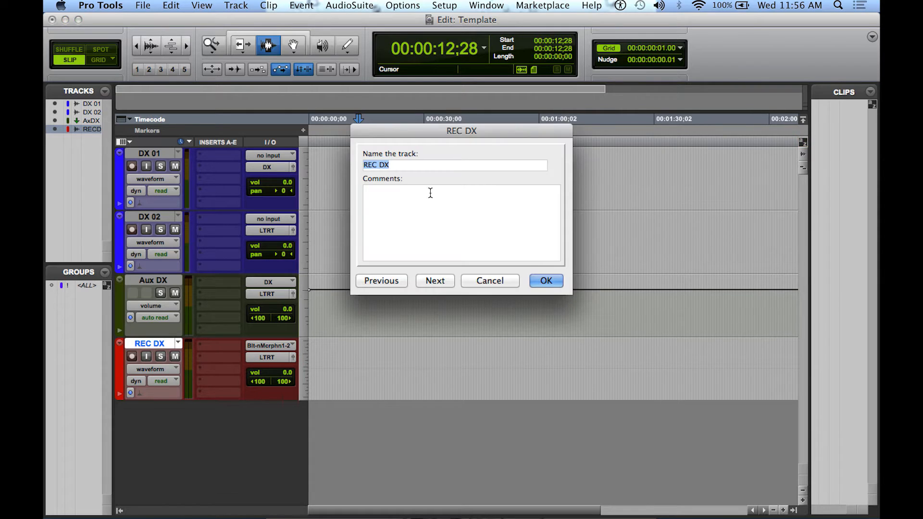
{"action": "left_click", "coordinate": [378, 166]}
{"action": "key", "text": "BackSpace"}
{"action": "key", "text": "BackSpace"}
{"action": "key", "text": "BackSpace"}
{"action": "key", "text": "BackSpace"}
{"action": "type", "text": "S TEM"}
{"action": "key", "text": "Return"}
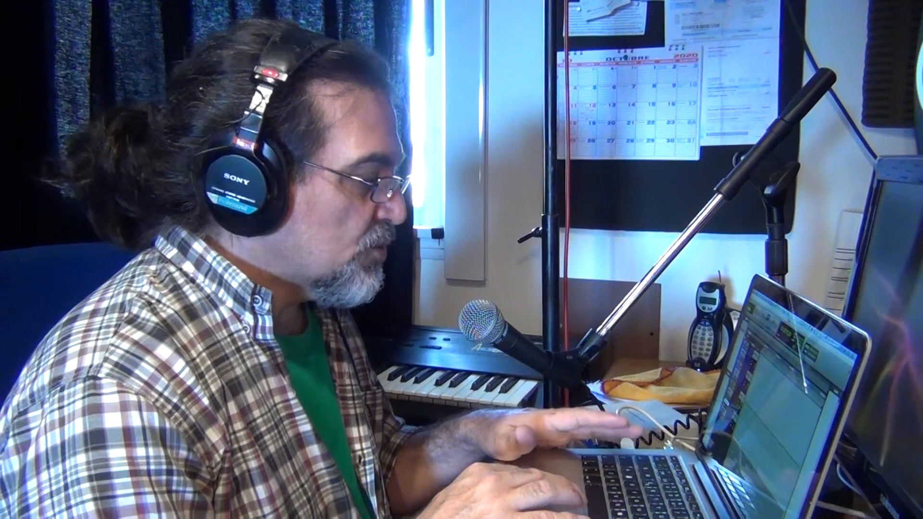
Create one new stereo bus path in the I/O Setup and name it REC DX
{"action": "left_click", "coordinate": [443, 5]}
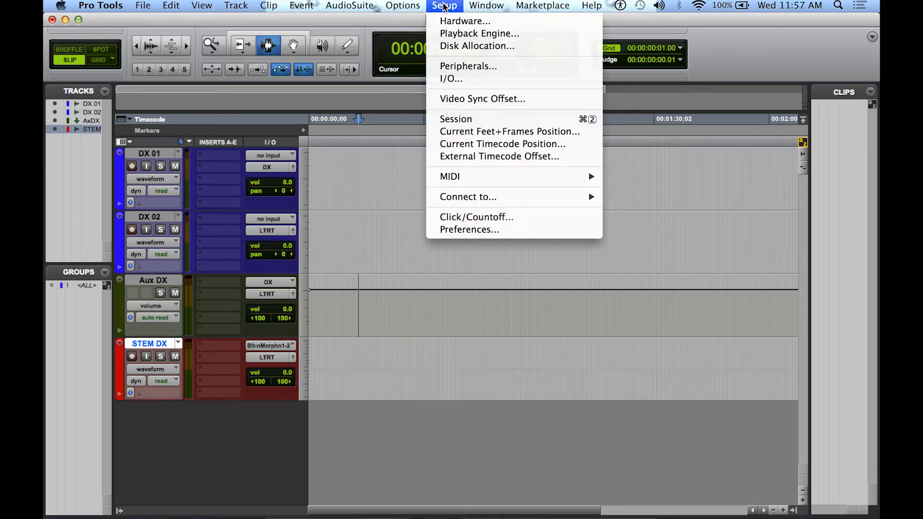
{"action": "left_click", "coordinate": [446, 79]}
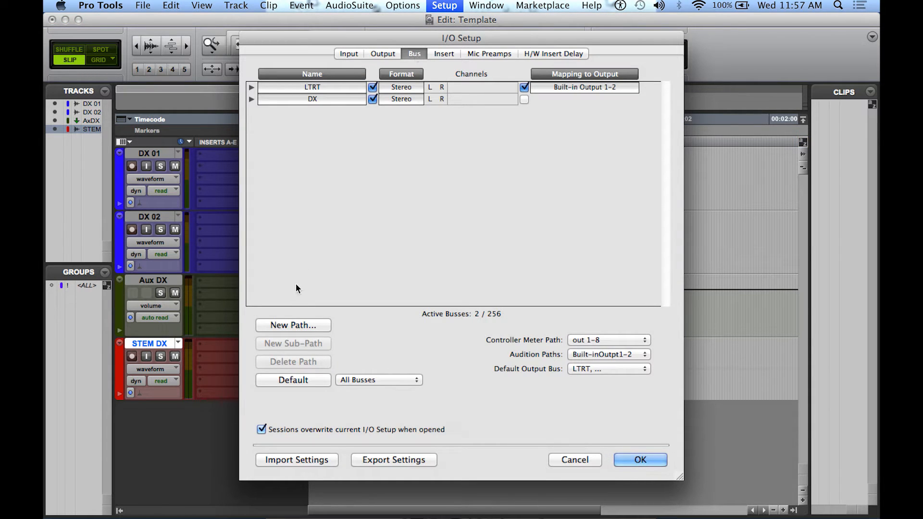
{"action": "left_click", "coordinate": [288, 325]}
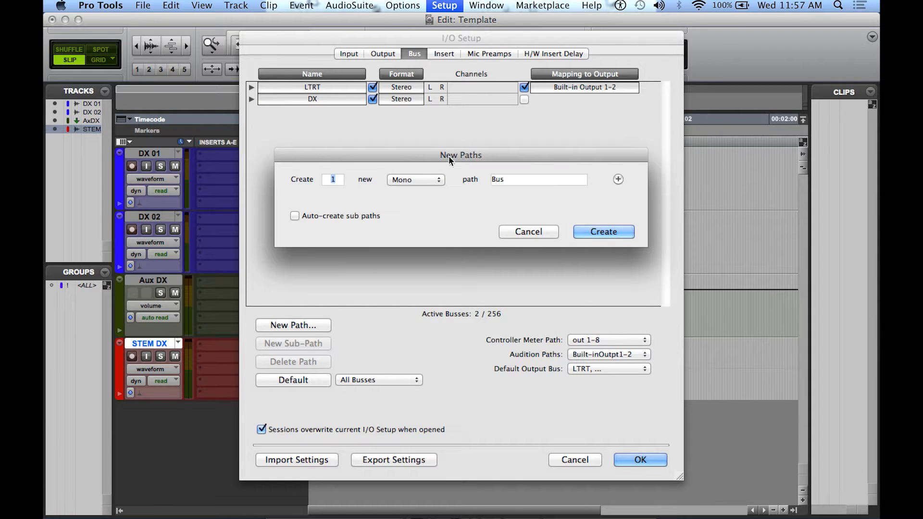
{"action": "left_click", "coordinate": [436, 183]}
{"action": "left_click", "coordinate": [434, 186]}
{"action": "left_click", "coordinate": [590, 230]}
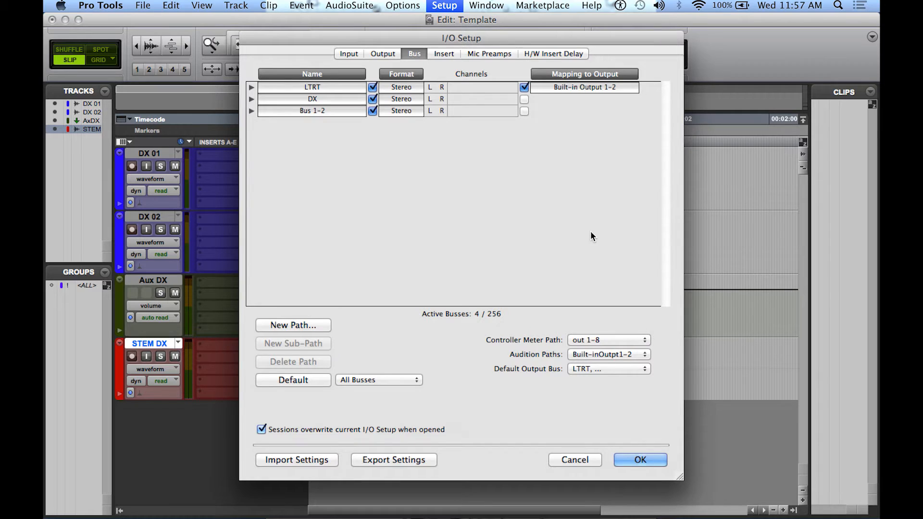
{"action": "double_click", "coordinate": [315, 114]}
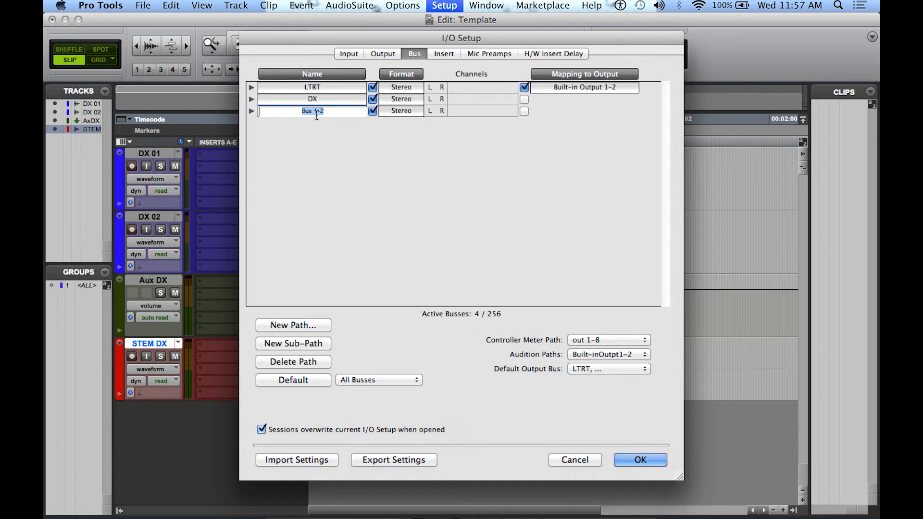
{"action": "type", "text": "REQ"}
{"action": "type", "text": " DX"}
{"action": "key", "text": "Return"}
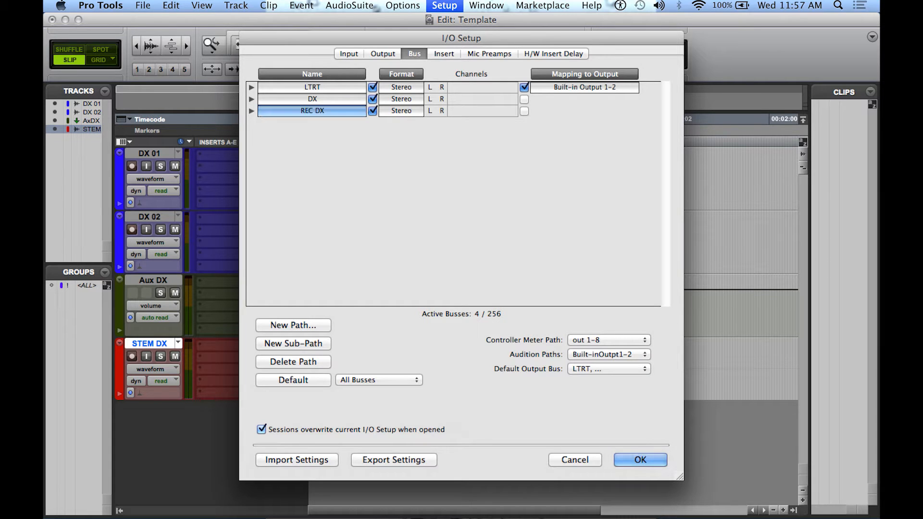
{"action": "left_click", "coordinate": [634, 460]}
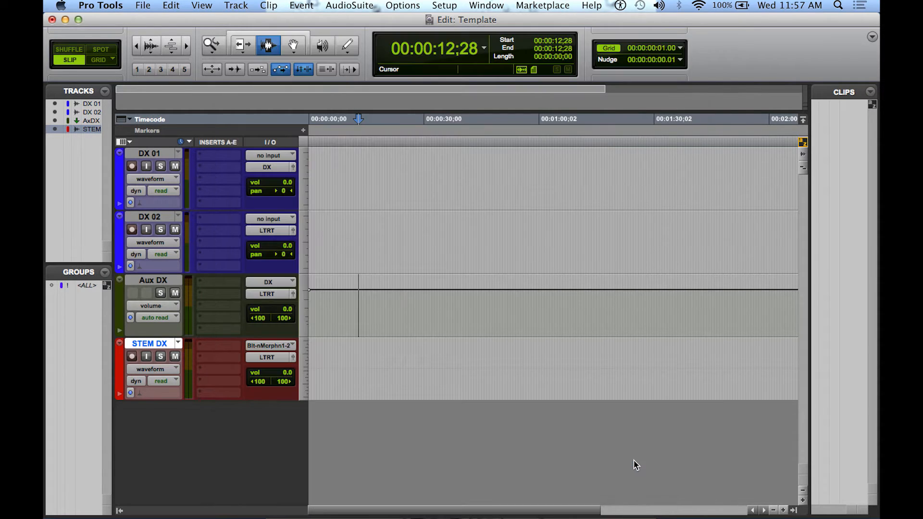
Route the output of Aux DX to the REC DX bus and set the input of STEM DX to the same bus
{"action": "left_click", "coordinate": [269, 293]}
{"action": "mouse_move", "coordinate": [278, 305]}
{"action": "left_click", "coordinate": [350, 314]}
{"action": "left_click", "coordinate": [278, 344]}
{"action": "mouse_move", "coordinate": [281, 357]}
{"action": "left_click", "coordinate": [371, 367]}
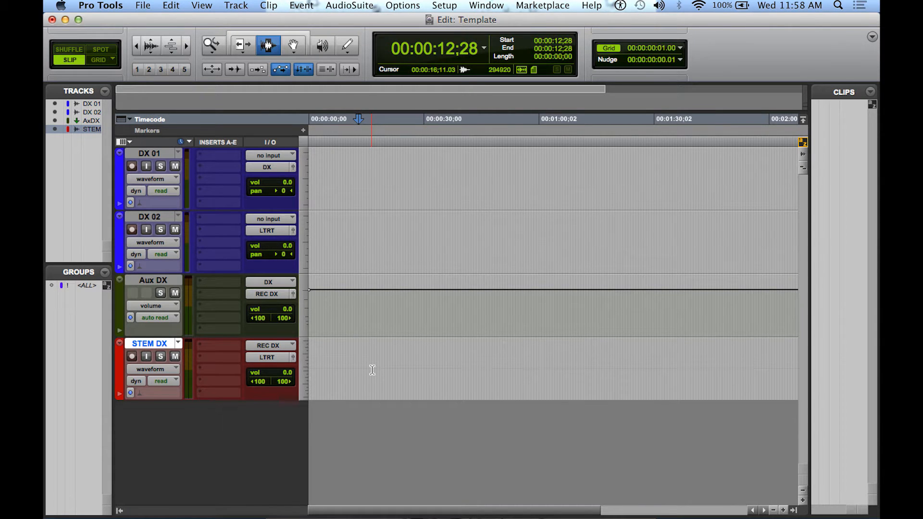
Try soloing and muting the DX 01 track, and clear both its mute and solo
{"action": "left_click", "coordinate": [162, 168]}
{"action": "left_click", "coordinate": [176, 168]}
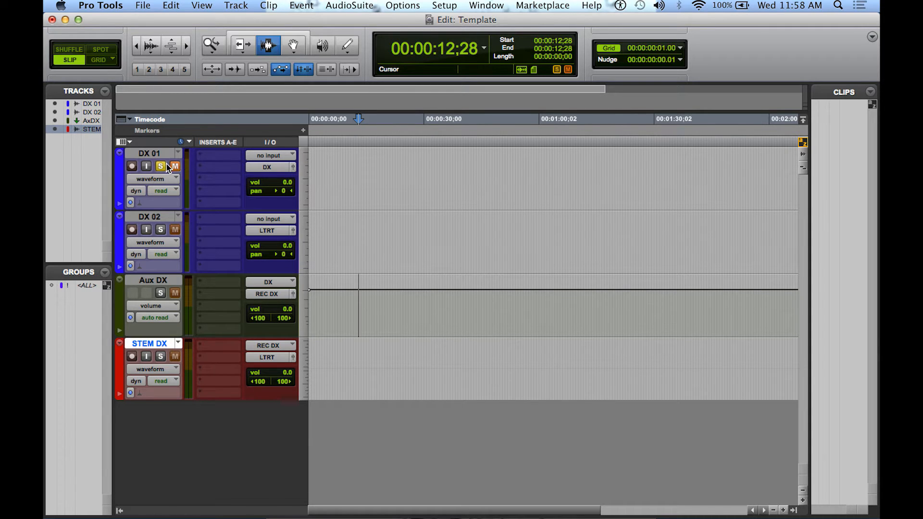
{"action": "left_click", "coordinate": [176, 168]}
{"action": "left_click", "coordinate": [161, 166]}
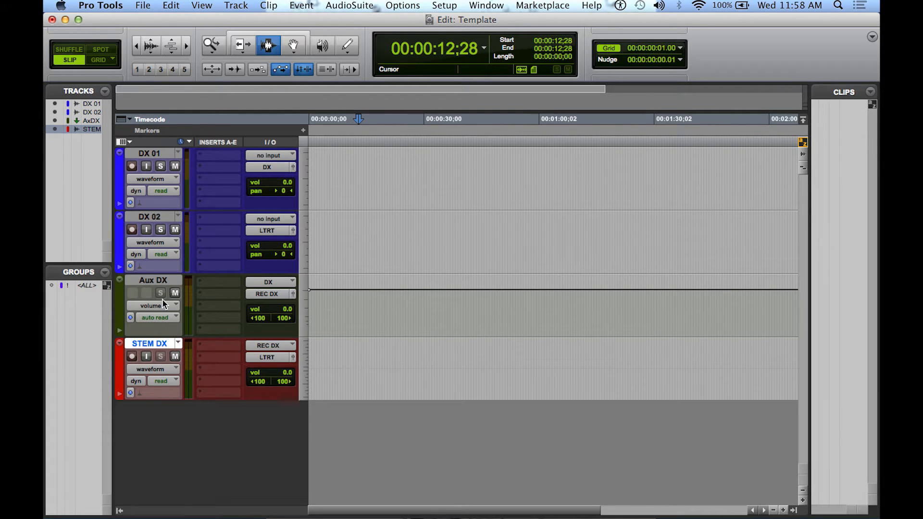
Test soloing the DX 02 track and the DX 01 track in turn, clearing each solo
{"action": "left_click", "coordinate": [165, 231]}
{"action": "left_click", "coordinate": [165, 232]}
{"action": "left_click", "coordinate": [160, 165]}
{"action": "left_click", "coordinate": [160, 165]}
Create two new stereo audio tracks below the STEM DX track
{"action": "left_click", "coordinate": [239, 6]}
{"action": "left_click", "coordinate": [246, 21]}
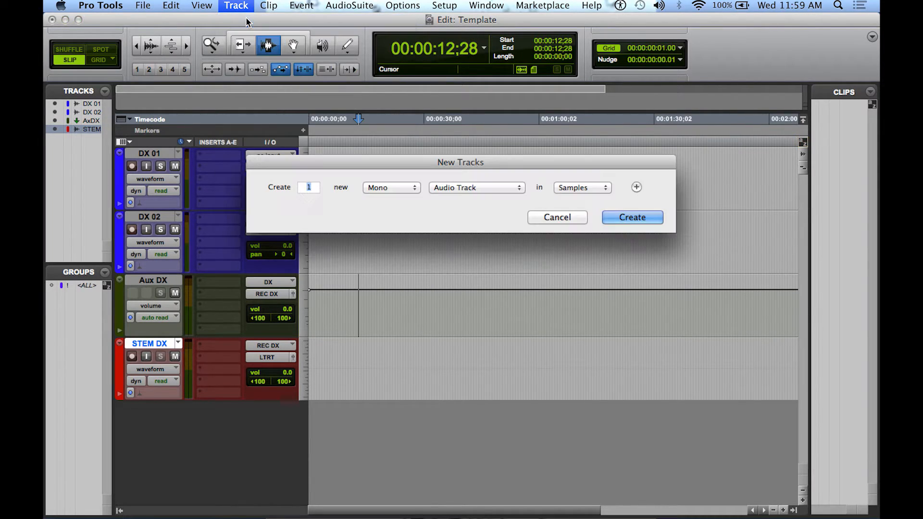
{"action": "left_click", "coordinate": [410, 188]}
{"action": "left_click", "coordinate": [387, 197]}
{"action": "type", "text": "2"}
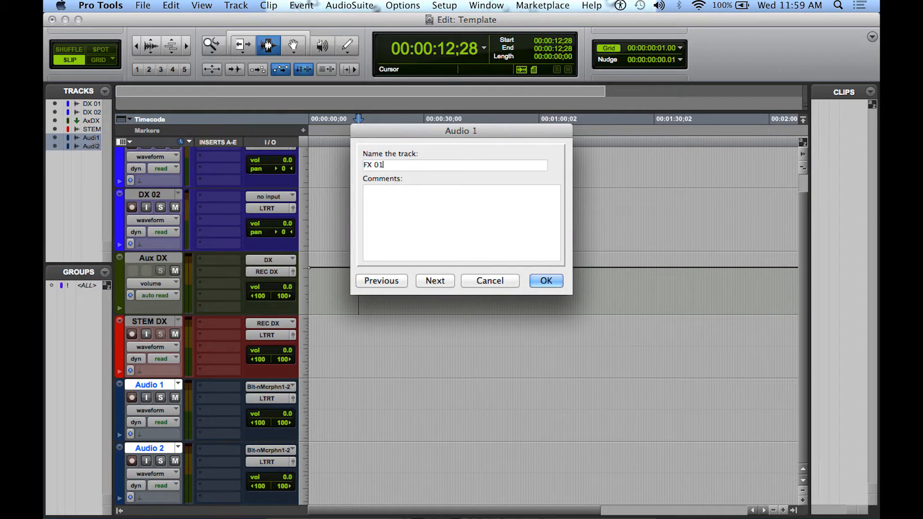
Name the two new audio tracks FX 01 and FX 02, and color both of them orange
{"action": "key", "text": "Return"}
{"action": "double_click", "coordinate": [153, 447]}
{"action": "type", "text": "FX 02"}
{"action": "key", "text": "Return"}
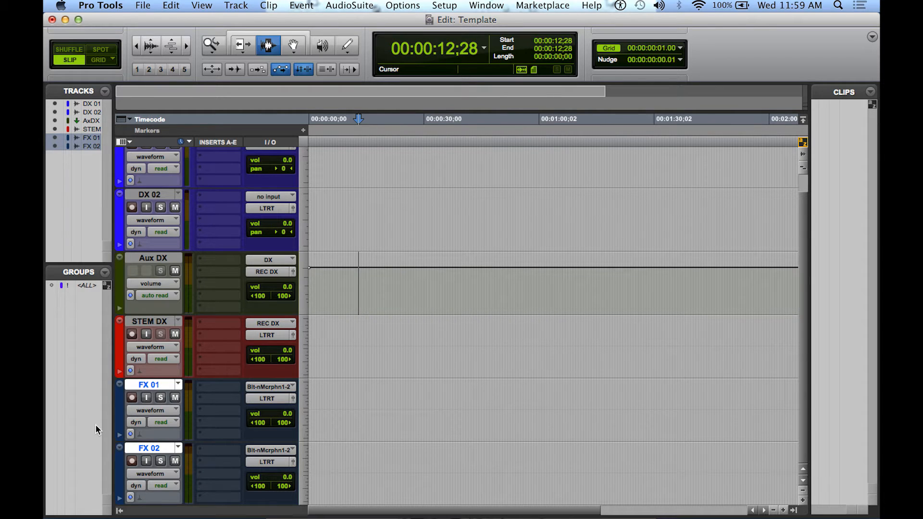
{"action": "double_click", "coordinate": [120, 409]}
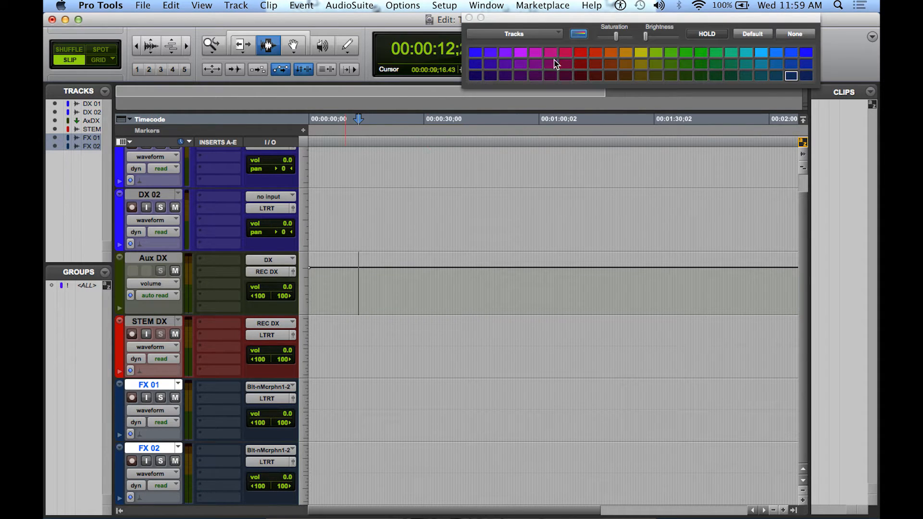
{"action": "left_click", "coordinate": [627, 54]}
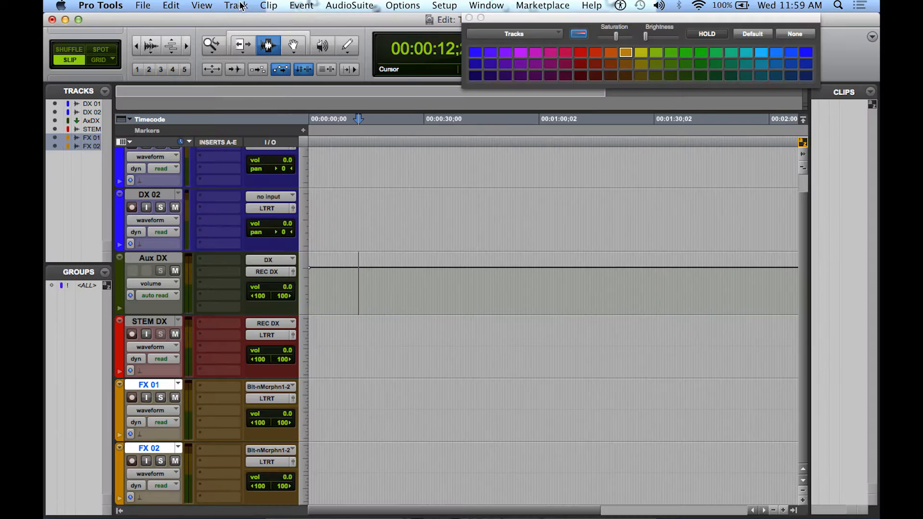
Create one new stereo Aux Input track for the FX tracks
{"action": "left_click", "coordinate": [240, 6]}
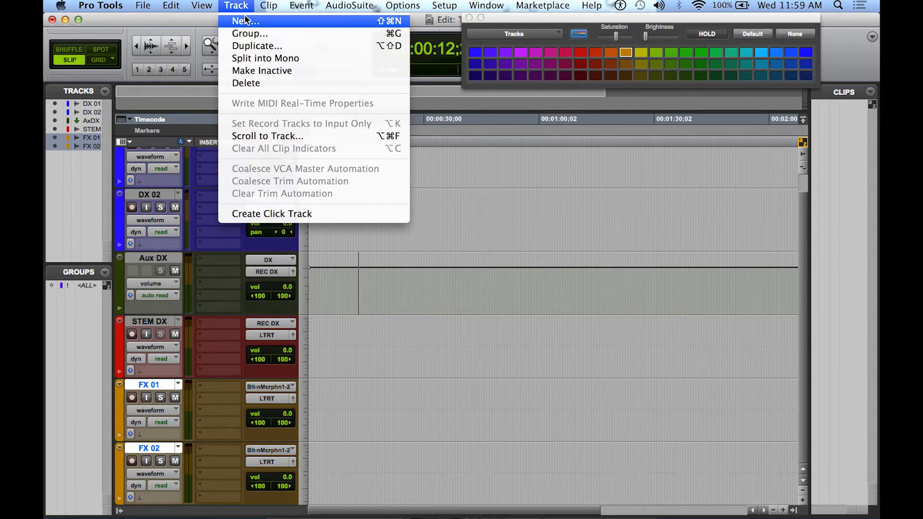
{"action": "left_click", "coordinate": [242, 20]}
{"action": "left_click", "coordinate": [497, 186]}
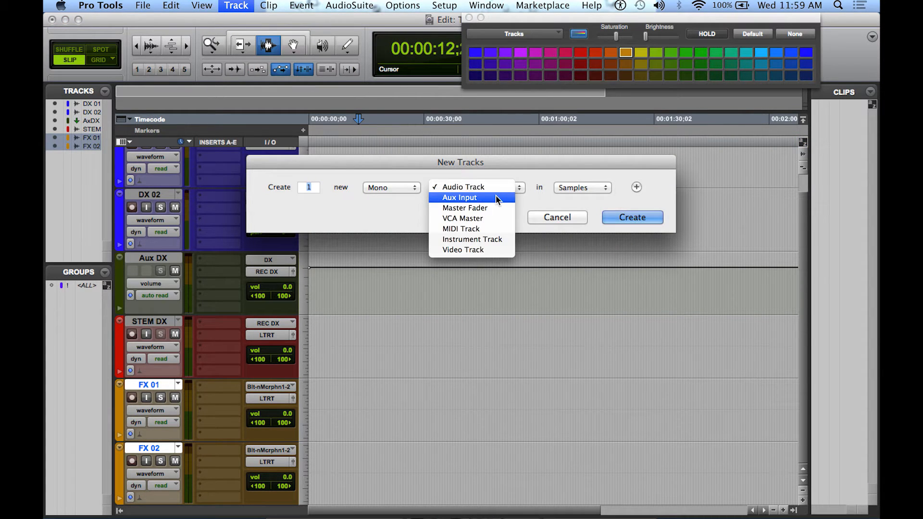
{"action": "left_click", "coordinate": [495, 196]}
{"action": "left_click", "coordinate": [409, 187]}
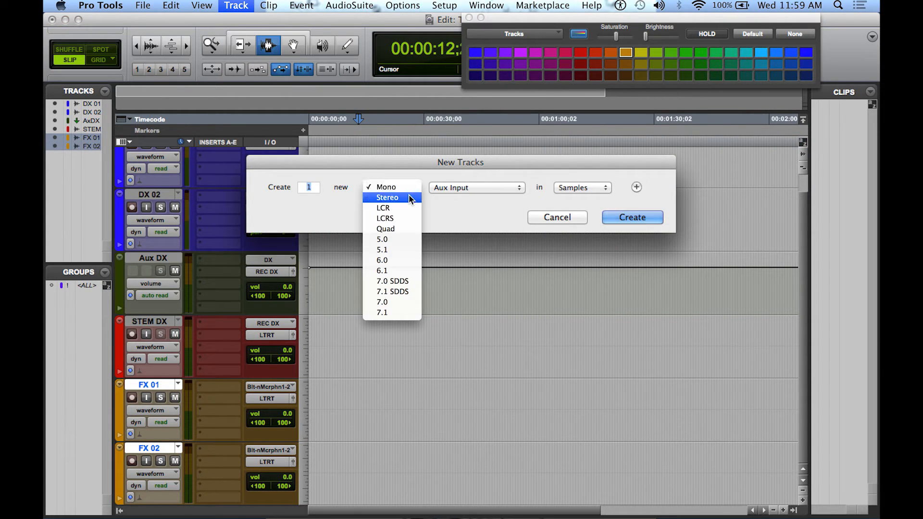
{"action": "left_click", "coordinate": [409, 194]}
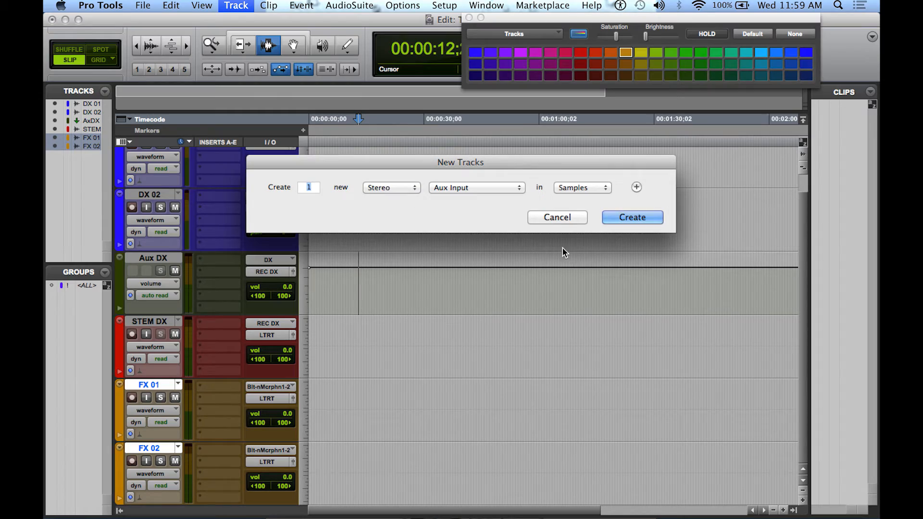
{"action": "left_click", "coordinate": [632, 216]}
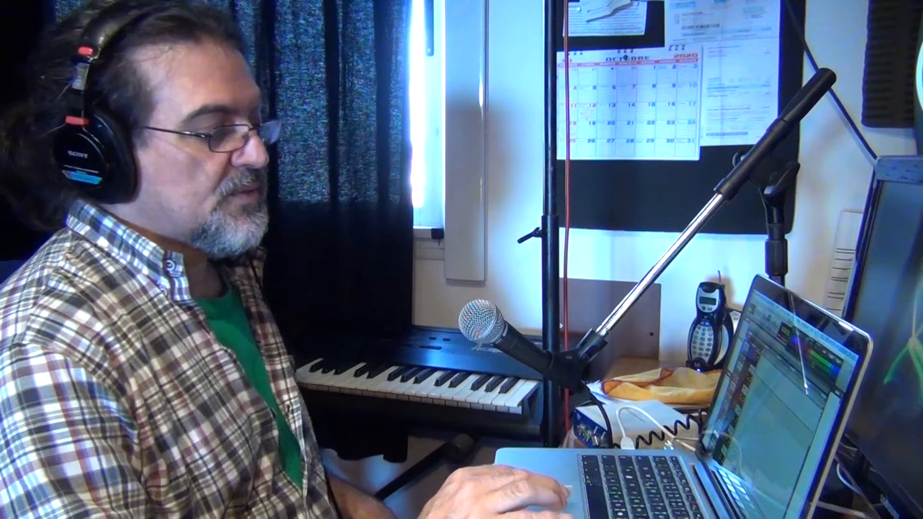
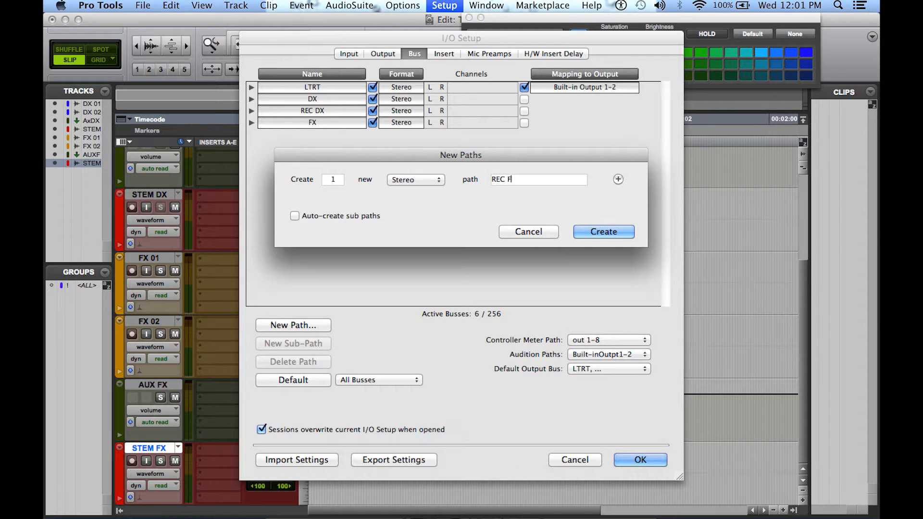
Create the stereo bus path REC FX and apply the I/O setup
{"action": "key", "text": "Return"}
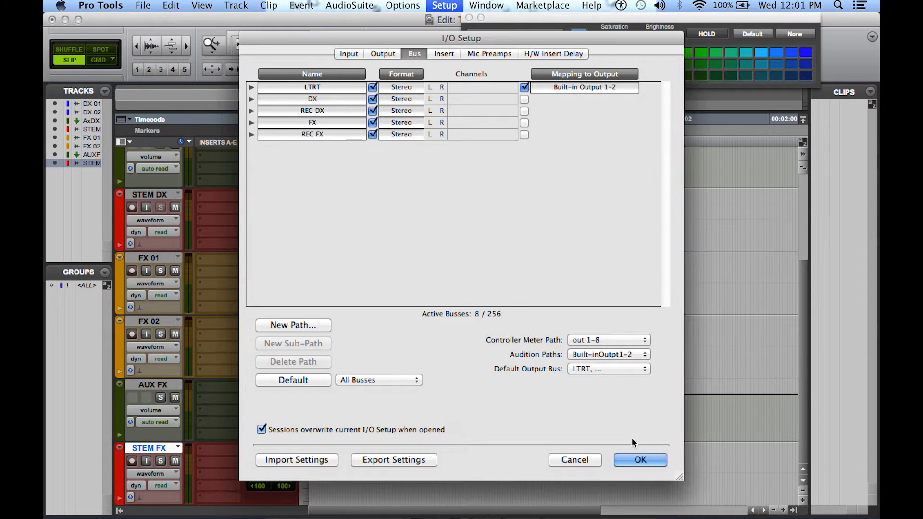
{"action": "left_click", "coordinate": [640, 459]}
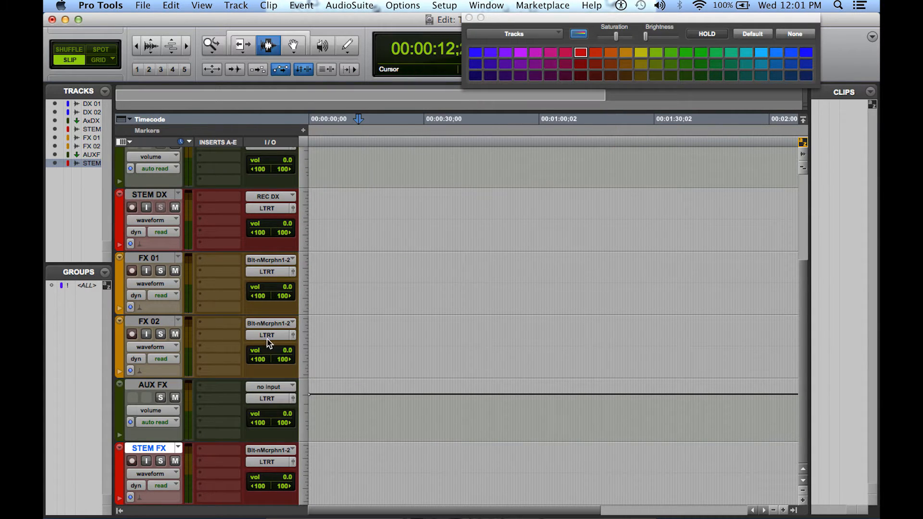
Route the outputs of FX 01 and FX 02 to the FX bus and set both inputs to no input
{"action": "left_click", "coordinate": [270, 272]}
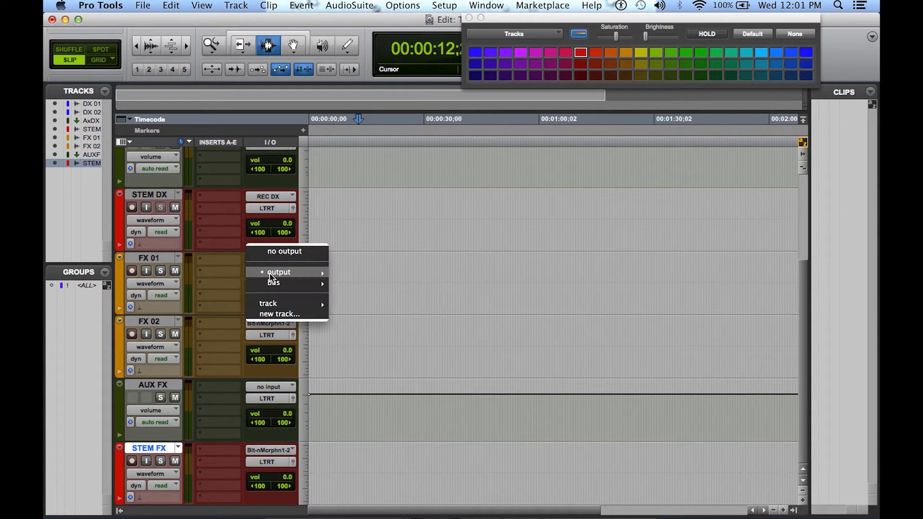
{"action": "mouse_move", "coordinate": [273, 285]}
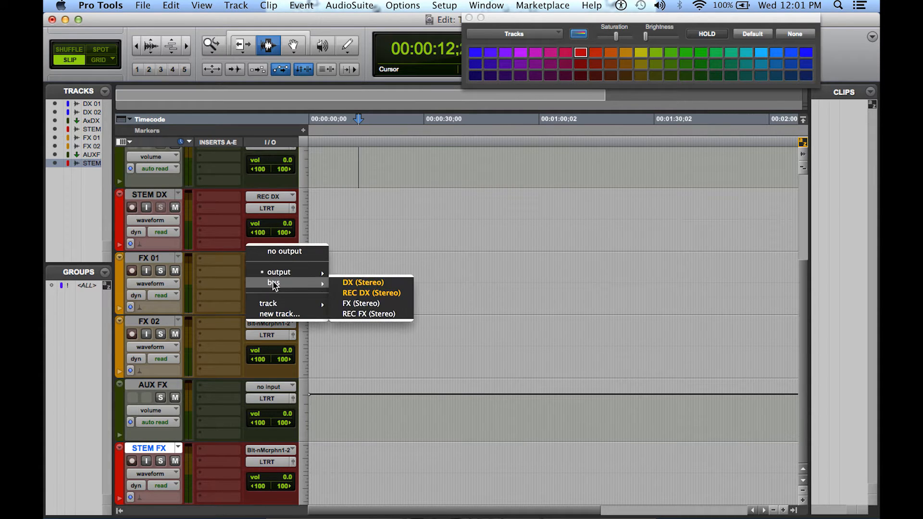
{"action": "left_click", "coordinate": [360, 304]}
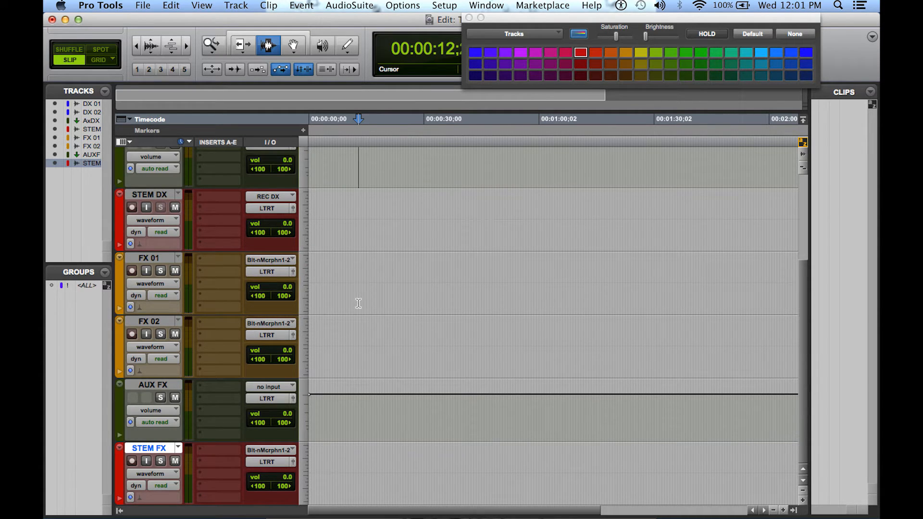
{"action": "left_click", "coordinate": [278, 260]}
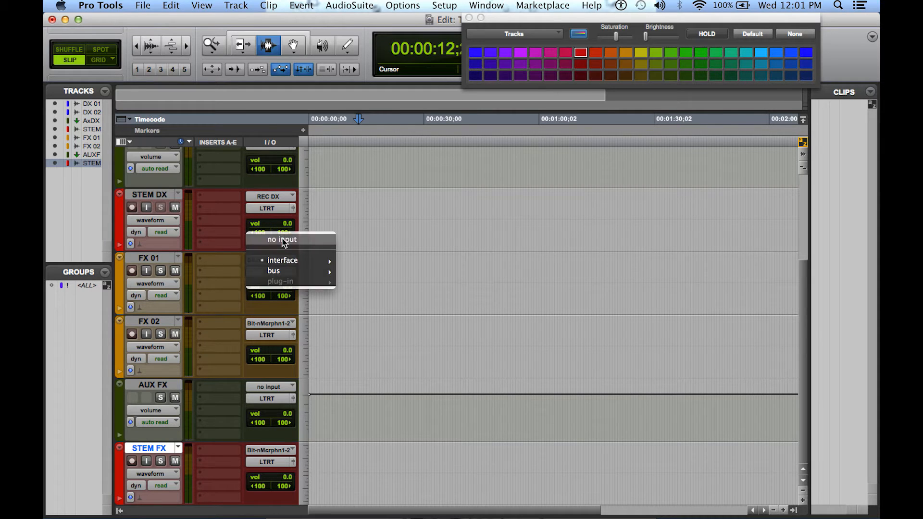
{"action": "left_click", "coordinate": [278, 239]}
{"action": "left_click", "coordinate": [278, 321]}
{"action": "left_click", "coordinate": [281, 301]}
{"action": "left_click", "coordinate": [275, 336]}
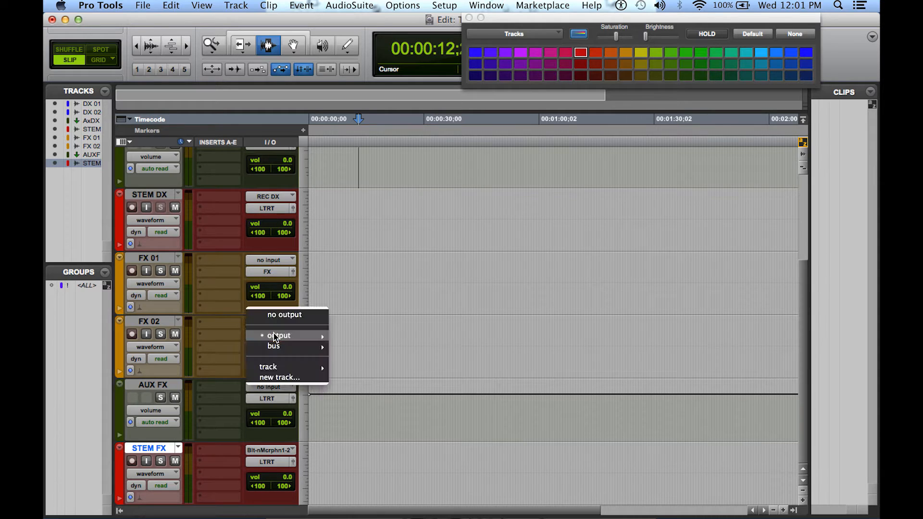
{"action": "mouse_move", "coordinate": [277, 347]}
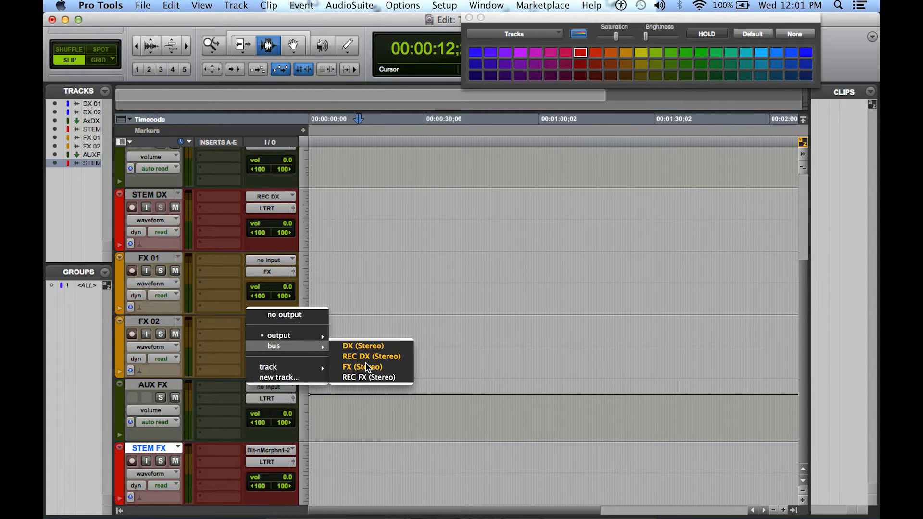
{"action": "left_click", "coordinate": [367, 365]}
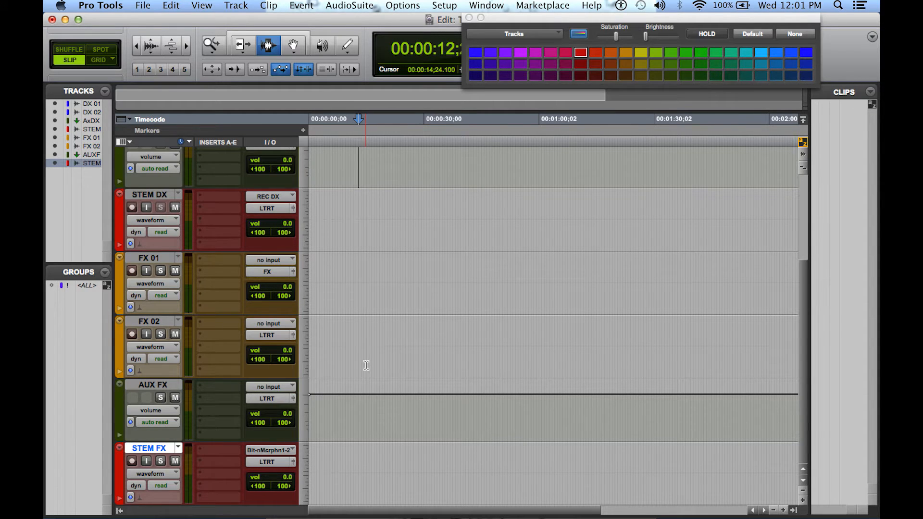
Set the AUX FX track's input to the FX bus and its output to the REC FX bus
{"action": "left_click", "coordinate": [272, 388]}
{"action": "mouse_move", "coordinate": [276, 418]}
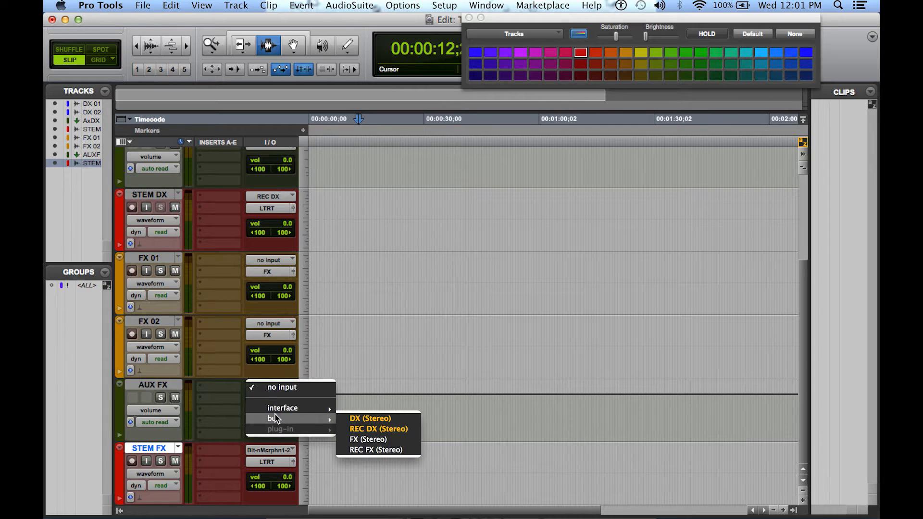
{"action": "left_click", "coordinate": [361, 440]}
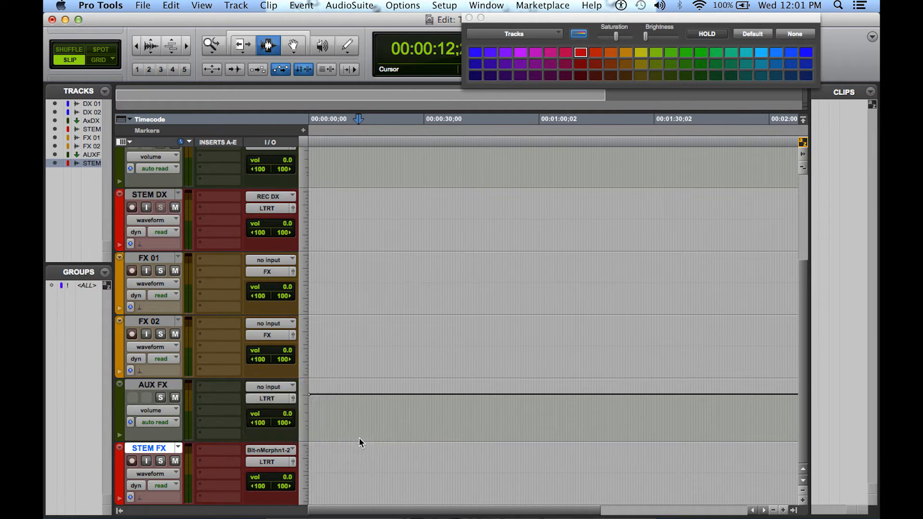
{"action": "left_click", "coordinate": [269, 400]}
{"action": "mouse_move", "coordinate": [271, 409]}
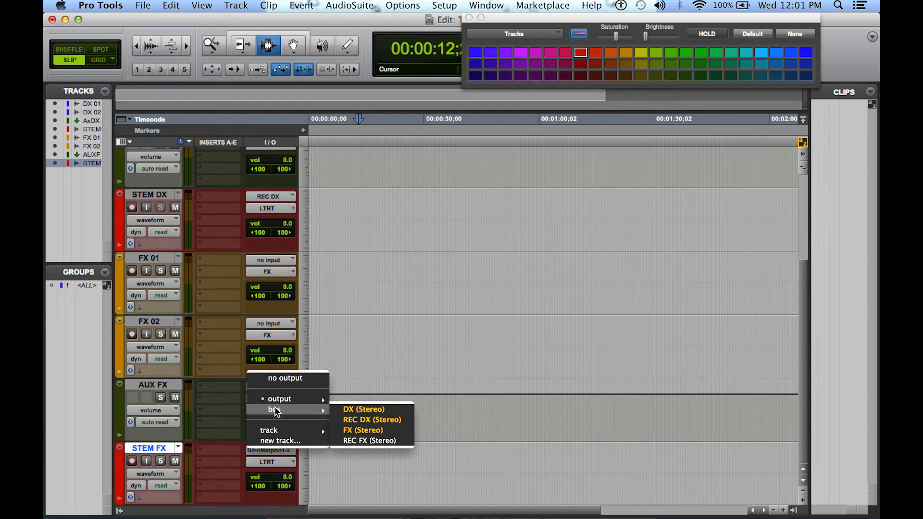
{"action": "left_click", "coordinate": [376, 438]}
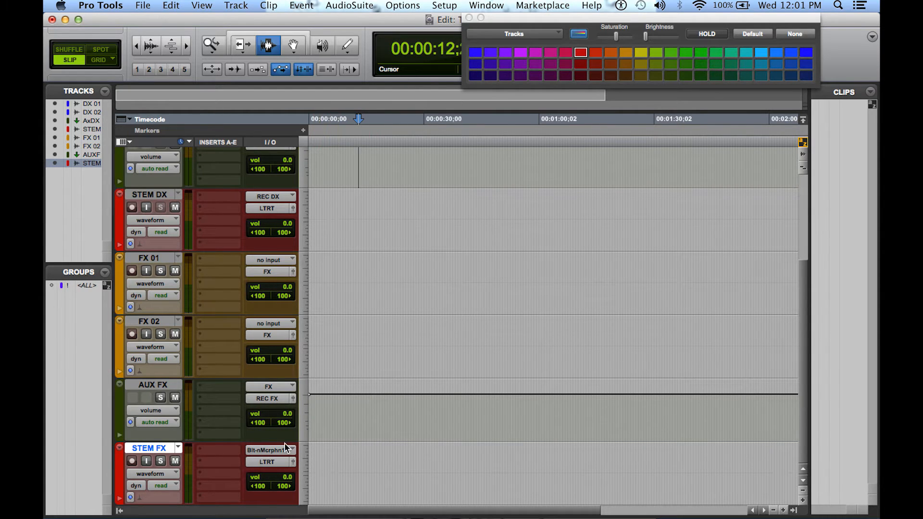
Set the STEM FX track's input to the REC FX bus
{"action": "left_click", "coordinate": [272, 450]}
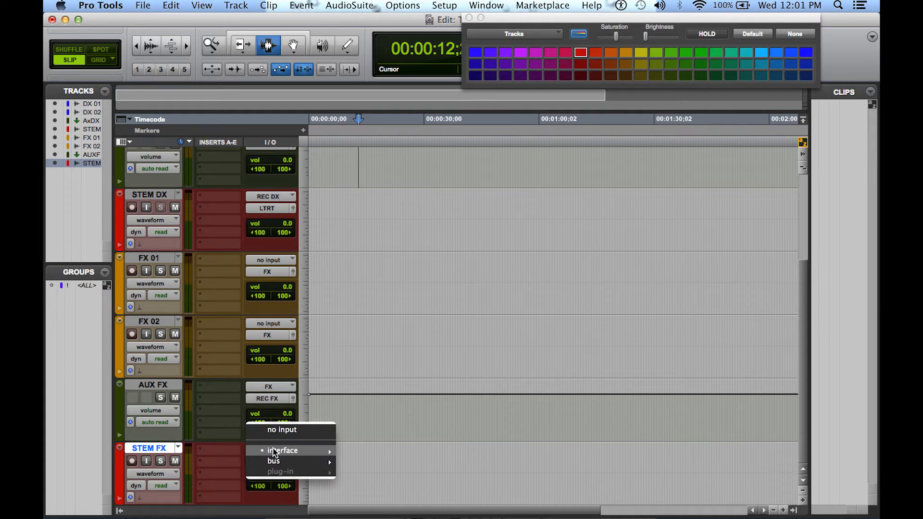
{"action": "mouse_move", "coordinate": [277, 460]}
{"action": "left_click", "coordinate": [370, 492]}
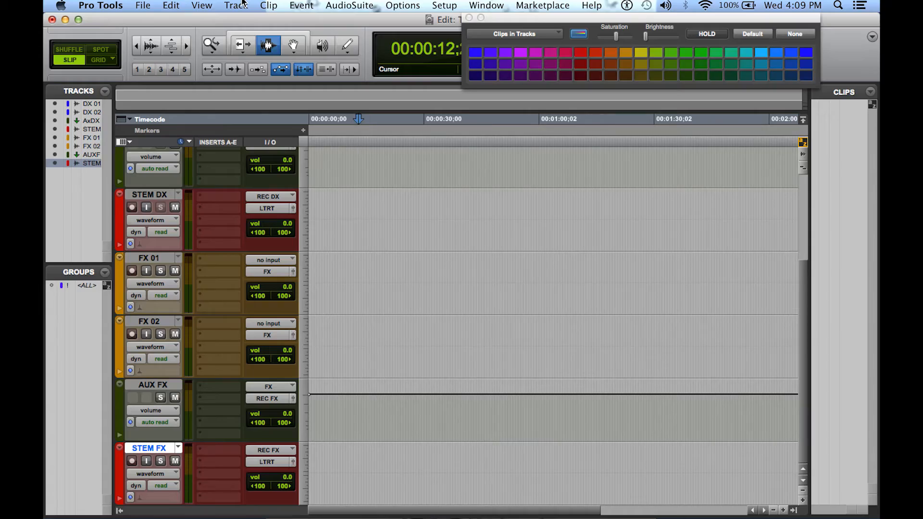
Create two new stereo audio tracks below the STEM FX track
{"action": "left_click", "coordinate": [243, 3]}
{"action": "left_click", "coordinate": [247, 19]}
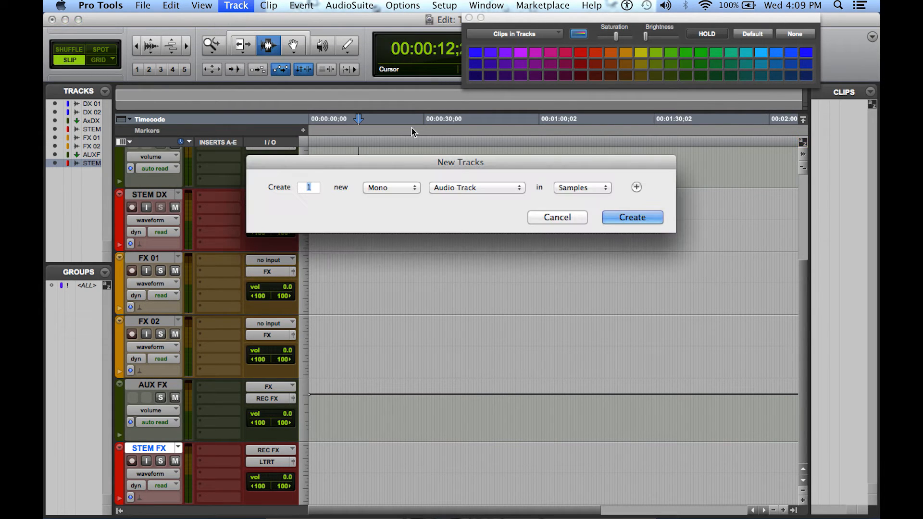
{"action": "left_click", "coordinate": [413, 187]}
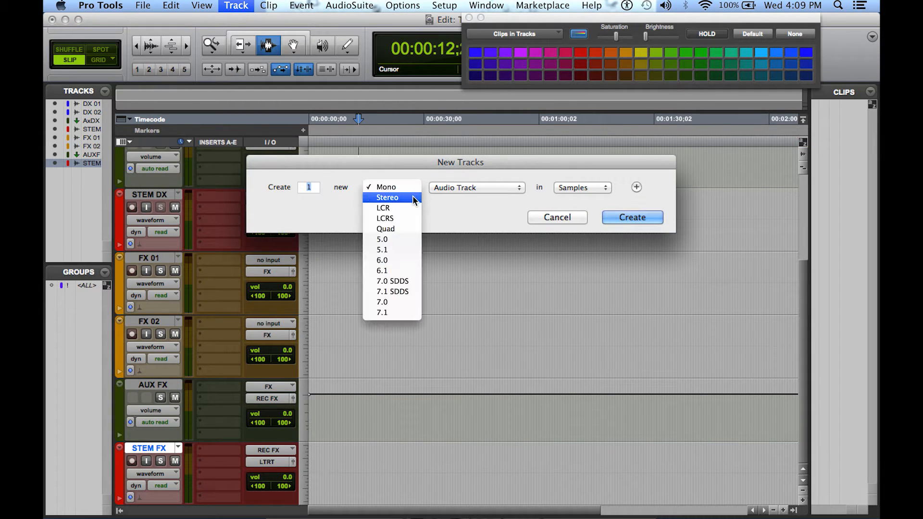
{"action": "left_click", "coordinate": [413, 198]}
{"action": "type", "text": "2"}
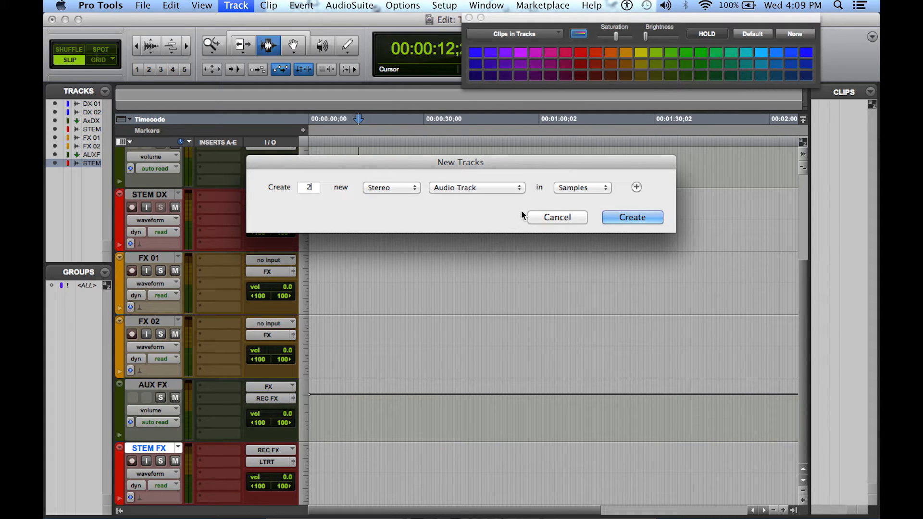
{"action": "left_click", "coordinate": [618, 220]}
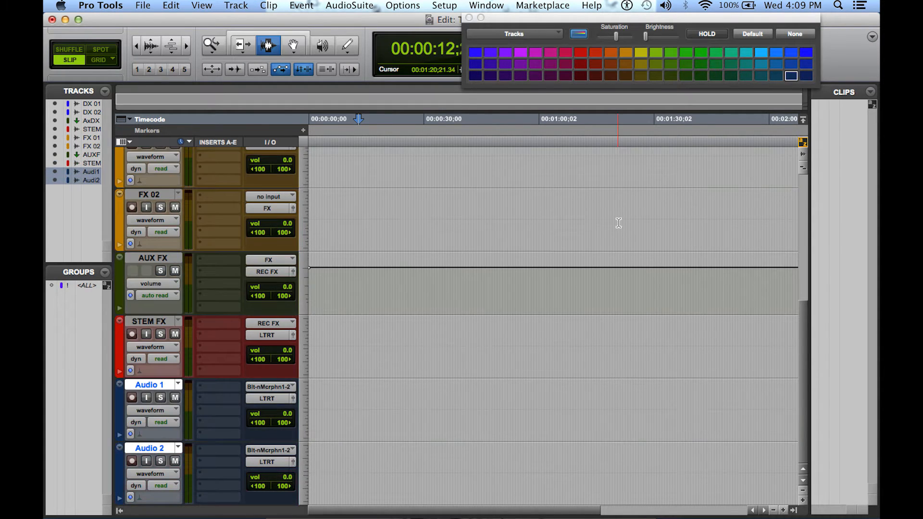
Name the two new audio tracks AX 01 and AX 02, and color both of them green
{"action": "double_click", "coordinate": [154, 387]}
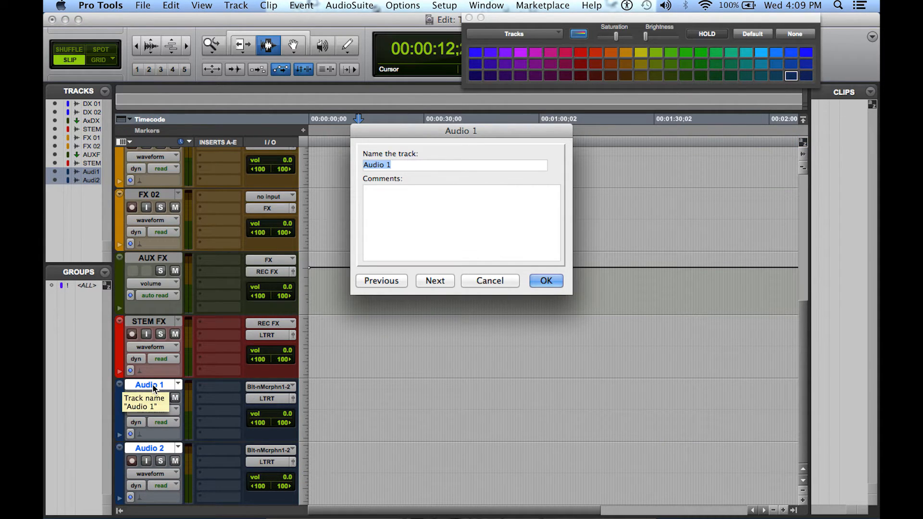
{"action": "type", "text": "AX 01"}
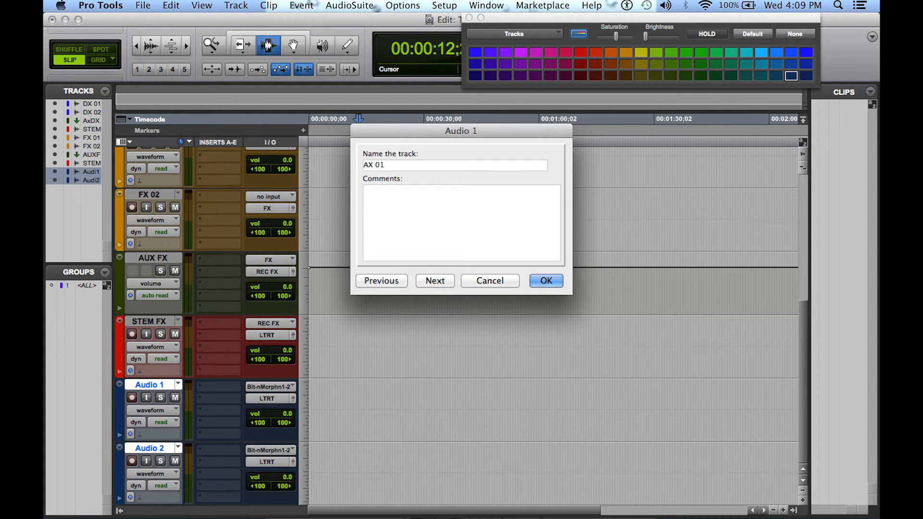
{"action": "key", "text": "super+Right"}
{"action": "type", "text": "AX"}
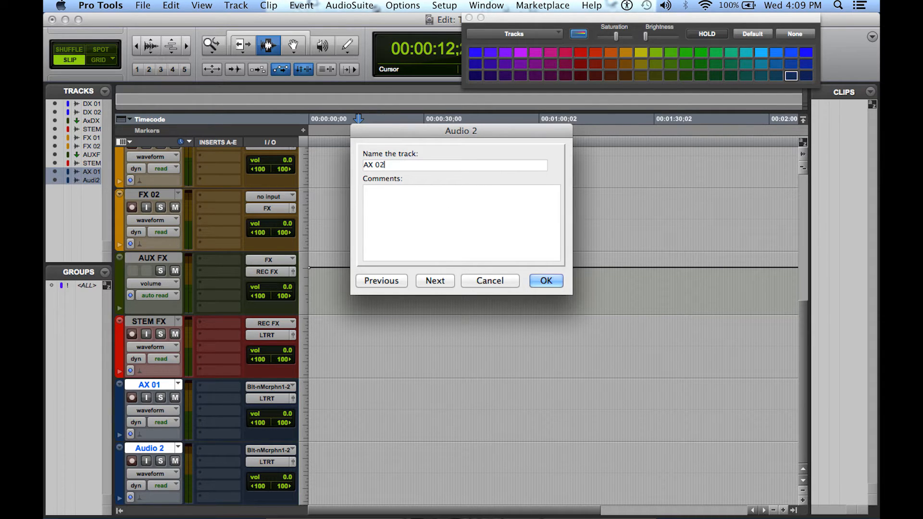
{"action": "key", "text": "Return"}
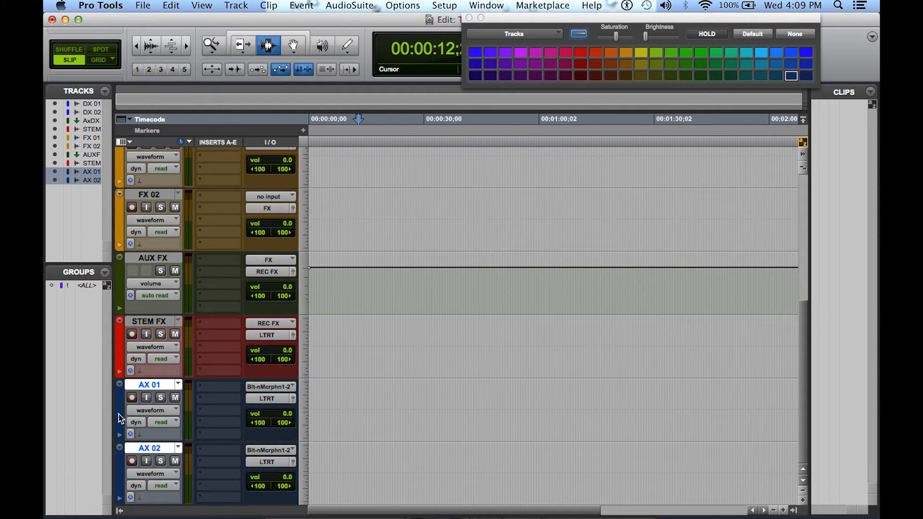
{"action": "left_click", "coordinate": [671, 64]}
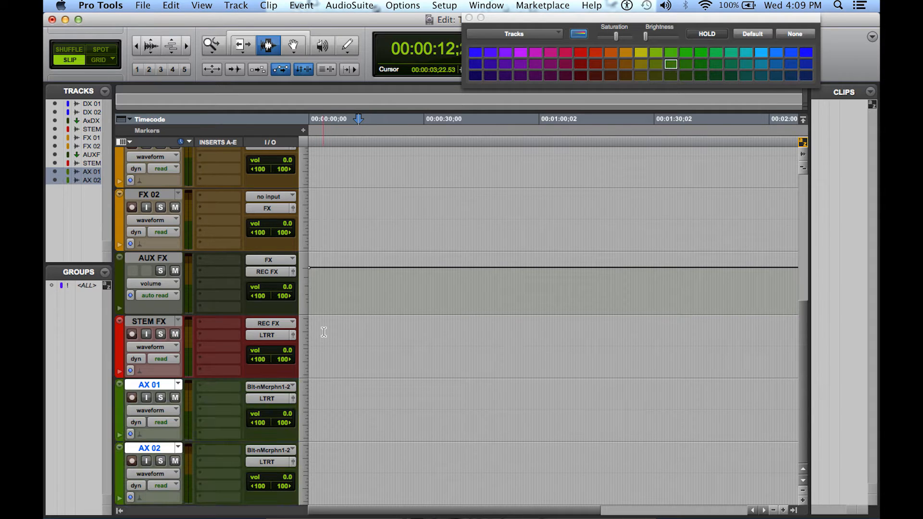
Set the inputs of the AX 01 and AX 02 tracks to no input
{"action": "left_click", "coordinate": [271, 386]}
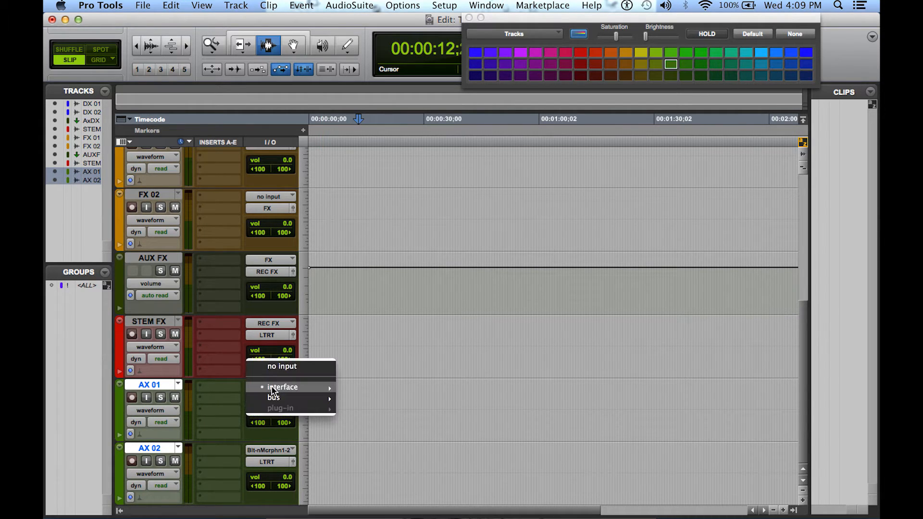
{"action": "left_click", "coordinate": [281, 365]}
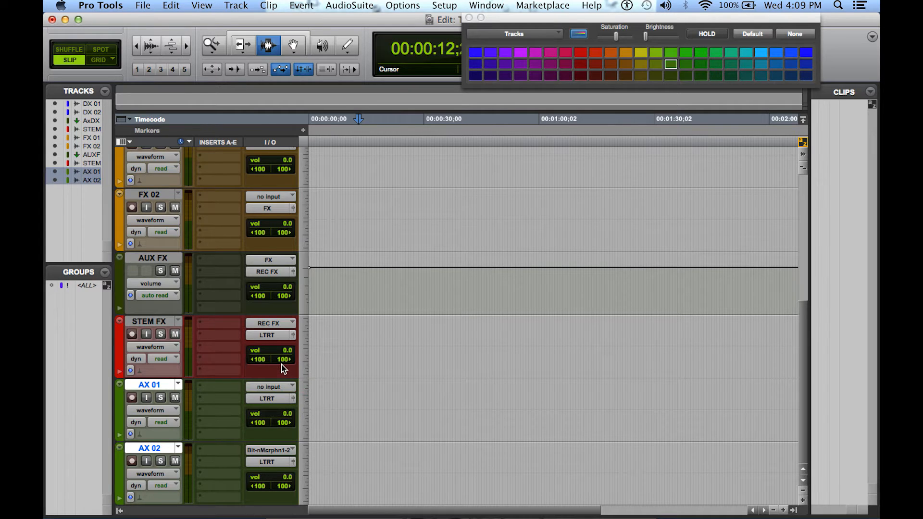
{"action": "left_click", "coordinate": [271, 450]}
{"action": "left_click", "coordinate": [269, 430]}
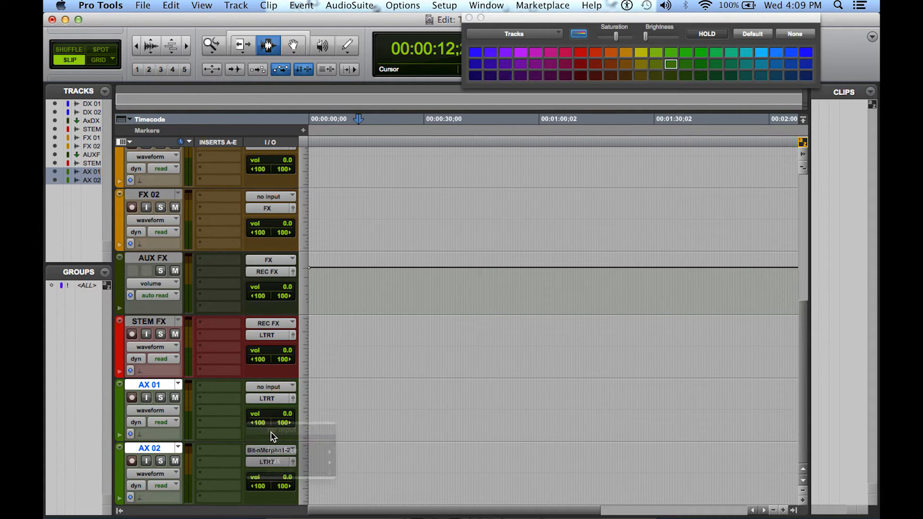
Create one new stereo Aux Input track below the AX 02 track
{"action": "left_click", "coordinate": [235, 6]}
{"action": "left_click", "coordinate": [236, 18]}
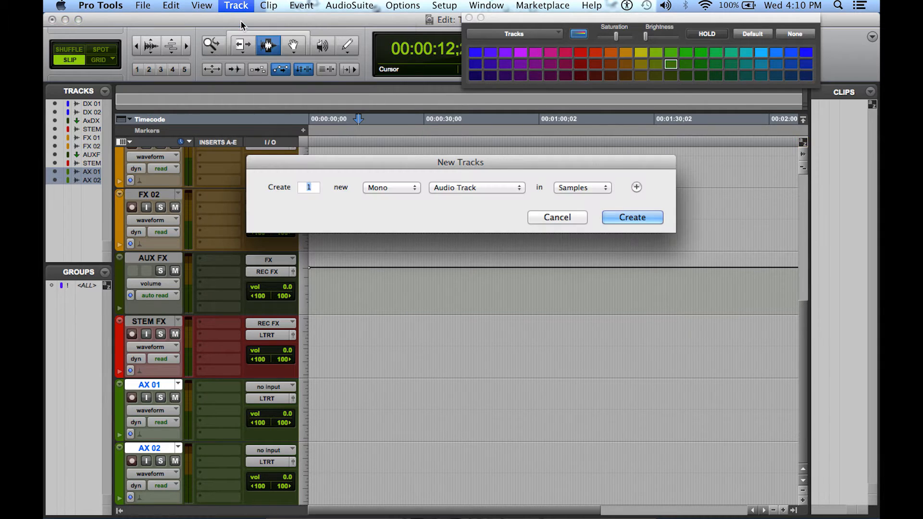
{"action": "left_click", "coordinate": [387, 186]}
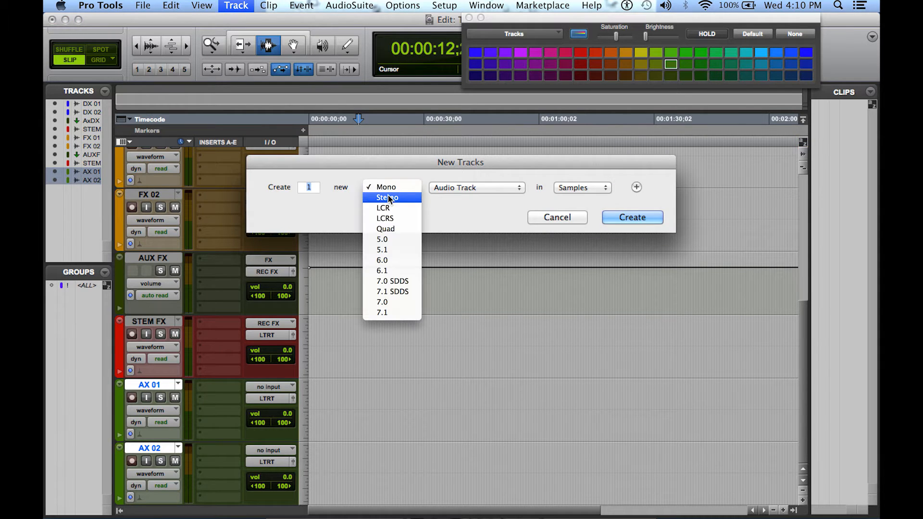
{"action": "left_click", "coordinate": [388, 197]}
{"action": "left_click", "coordinate": [443, 187]}
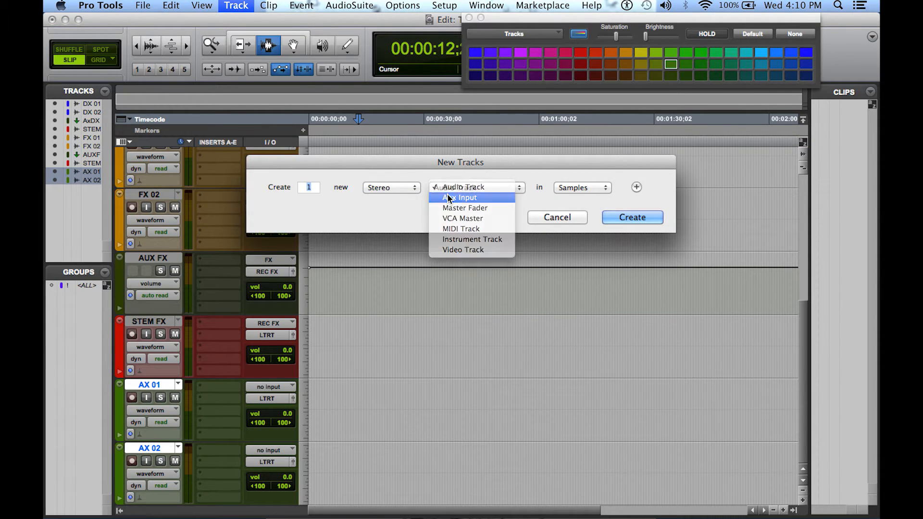
{"action": "left_click", "coordinate": [447, 198]}
{"action": "left_click", "coordinate": [642, 217]}
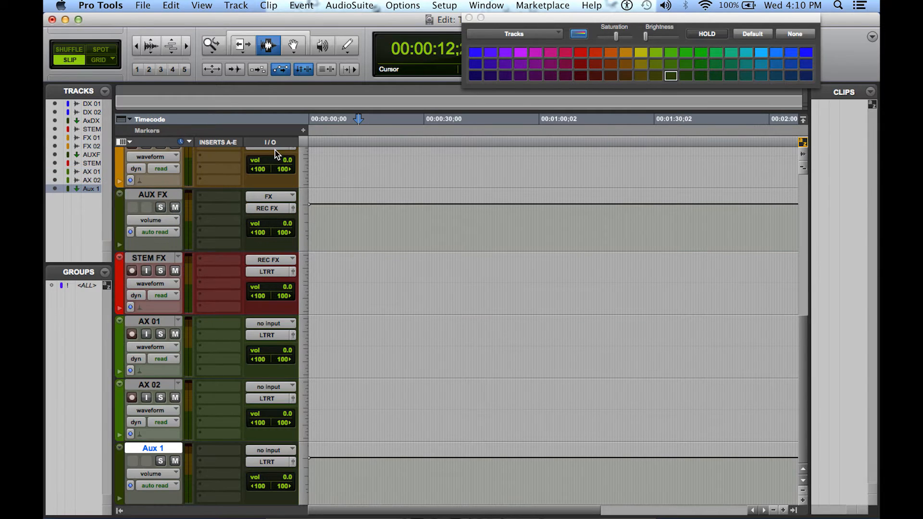
Create one new stereo audio track below the new aux track
{"action": "left_click", "coordinate": [239, 4]}
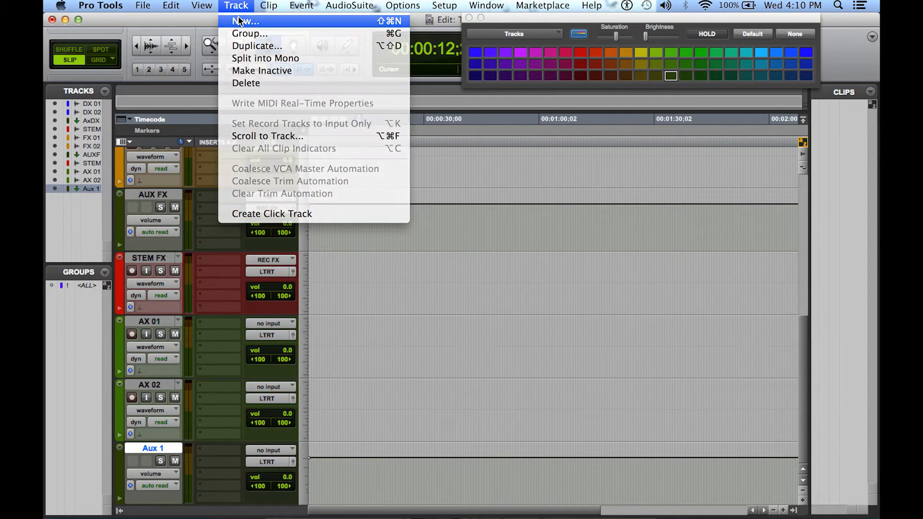
{"action": "left_click", "coordinate": [243, 18]}
{"action": "left_click", "coordinate": [412, 188]}
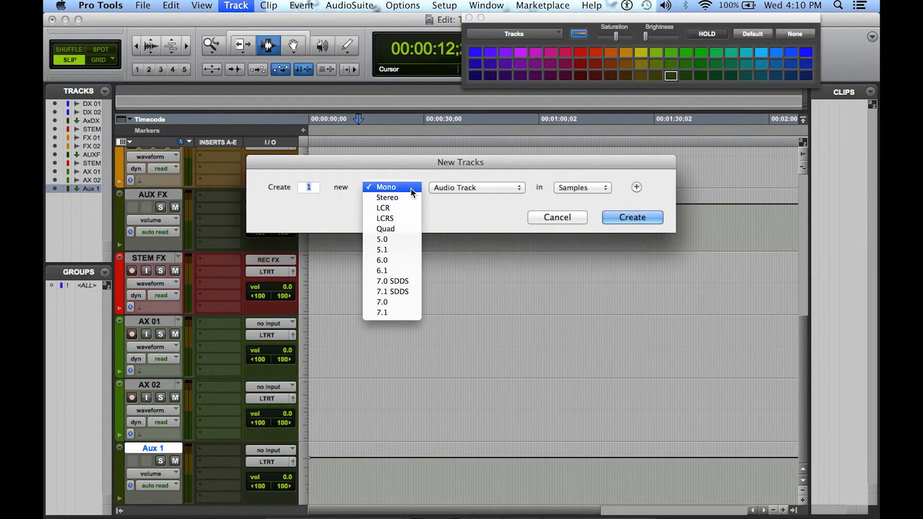
{"action": "left_click", "coordinate": [409, 197]}
{"action": "left_click", "coordinate": [624, 217]}
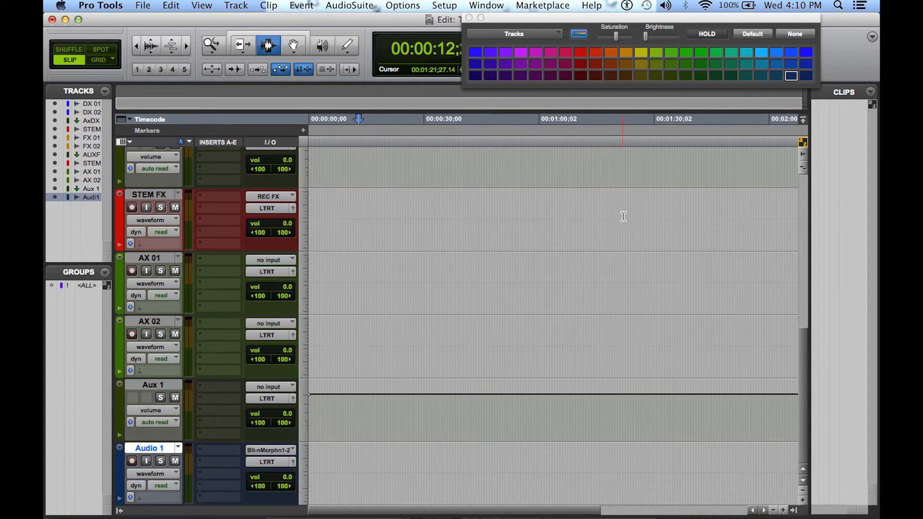
Rename the new aux track Aux AX and the new stereo audio track STEM AX
{"action": "double_click", "coordinate": [159, 385]}
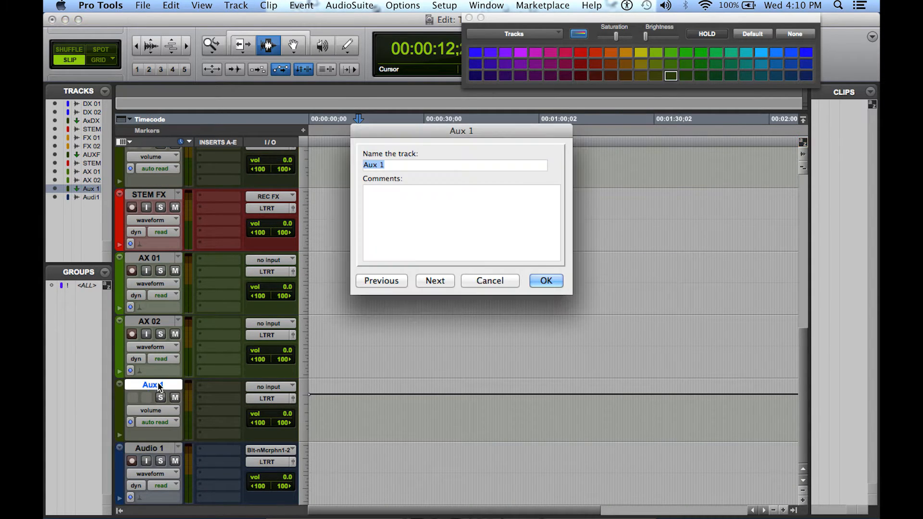
{"action": "left_click", "coordinate": [399, 166]}
{"action": "key", "text": "BackSpace"}
{"action": "type", "text": "AX"}
{"action": "left_click", "coordinate": [533, 284]}
{"action": "double_click", "coordinate": [156, 449]}
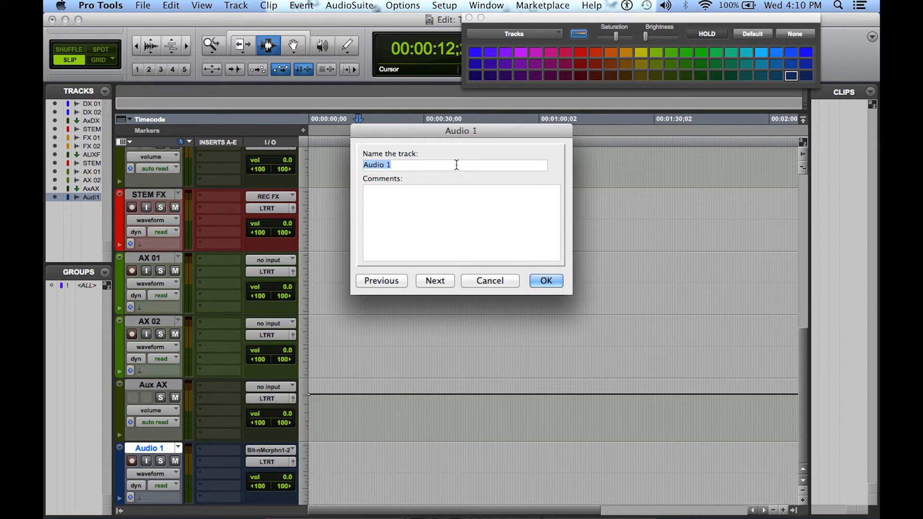
{"action": "type", "text": "STEM AX"}
{"action": "key", "text": "Return"}
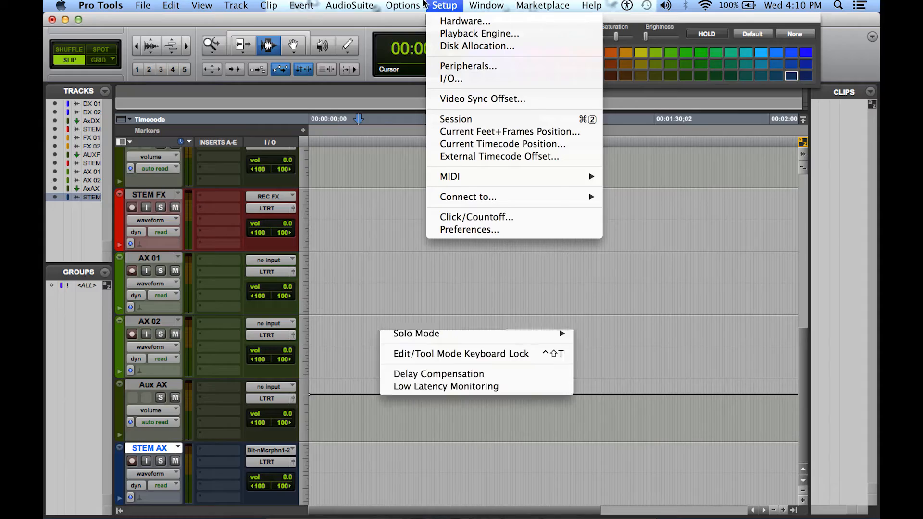
Create one new stereo bus path named AX in the I/O Setup
{"action": "left_click", "coordinate": [461, 80]}
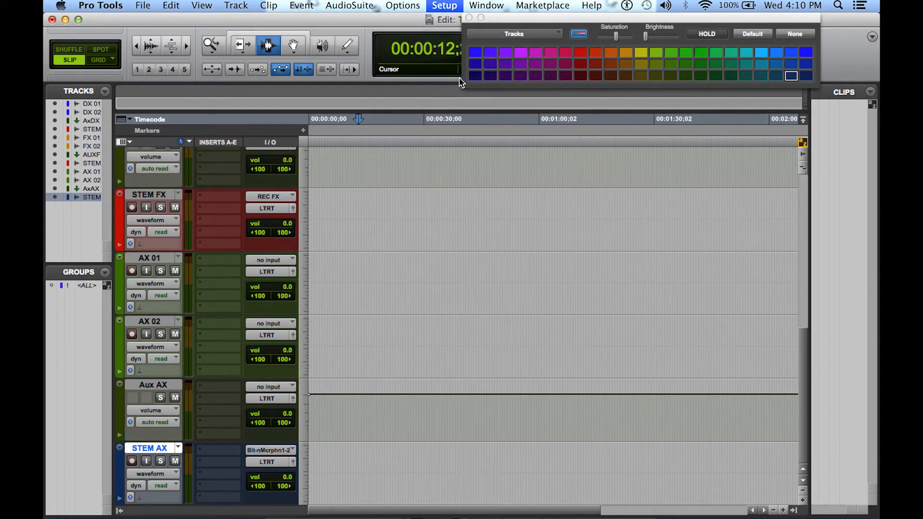
{"action": "left_click", "coordinate": [416, 54]}
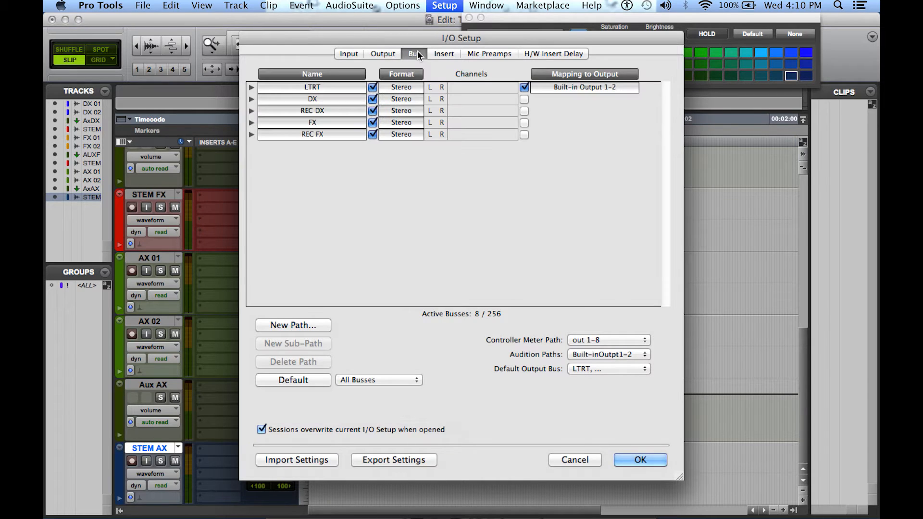
{"action": "left_click", "coordinate": [311, 325]}
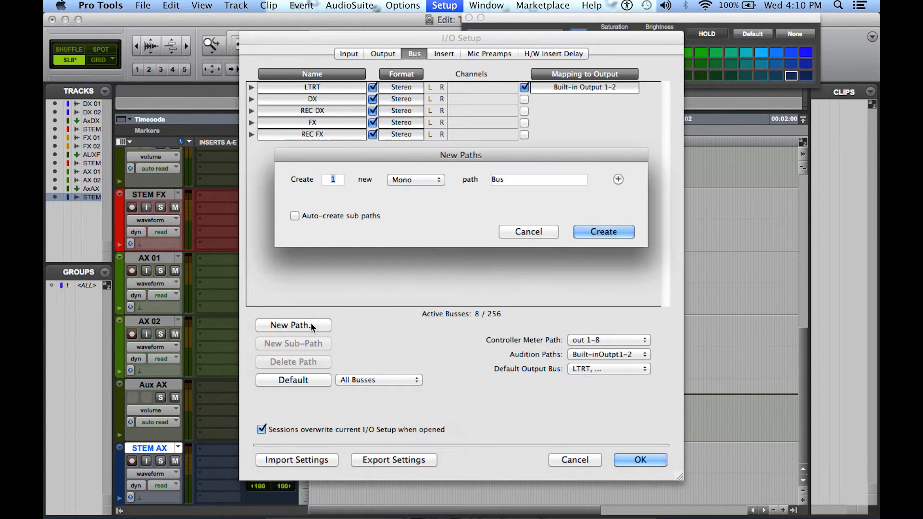
{"action": "left_click", "coordinate": [434, 181]}
{"action": "left_click", "coordinate": [412, 189]}
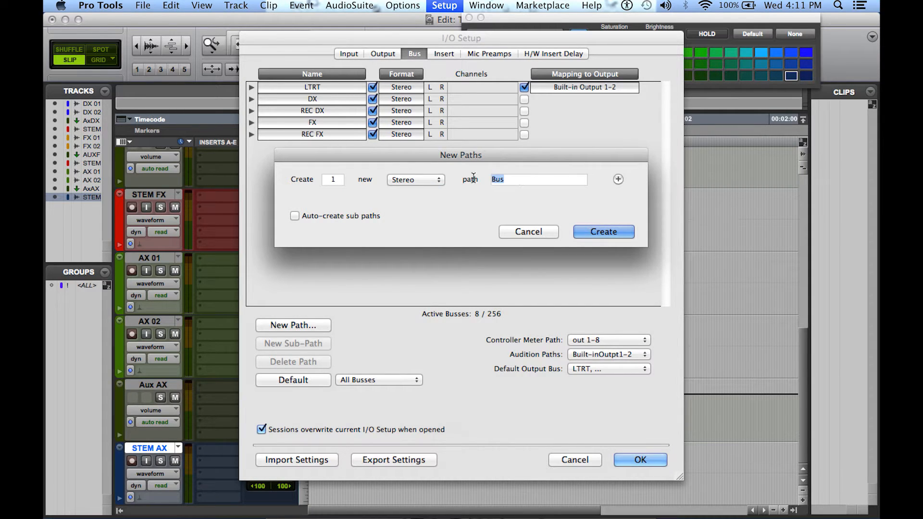
{"action": "type", "text": "AX"}
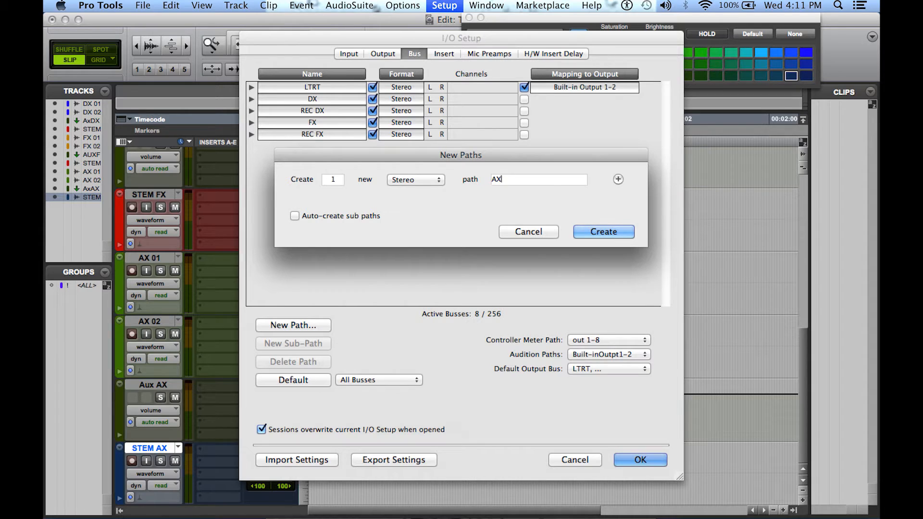
{"action": "key", "text": "Return"}
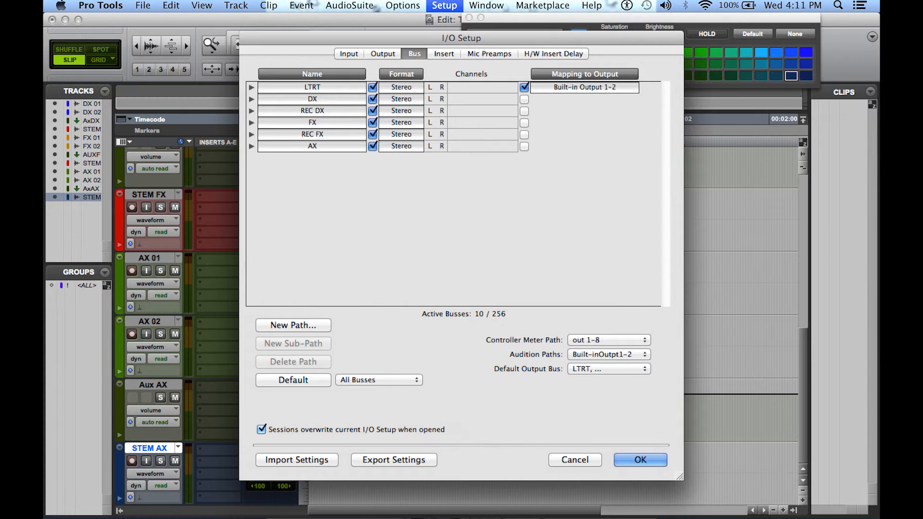
Add another stereo bus path named REC AX and apply the I/O Setup
{"action": "left_click", "coordinate": [306, 328]}
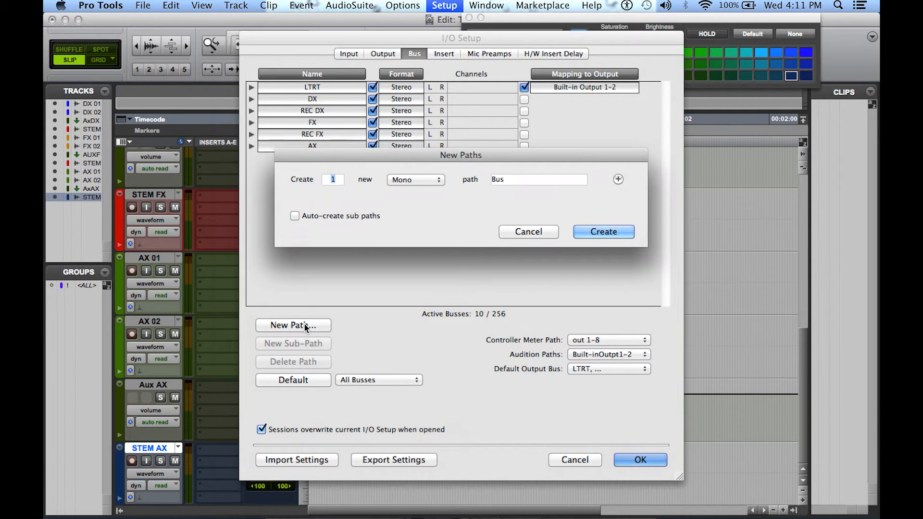
{"action": "left_click", "coordinate": [437, 181]}
{"action": "left_click", "coordinate": [436, 191]}
{"action": "left_click", "coordinate": [535, 180]}
{"action": "left_click_drag", "start_coordinate": [535, 179], "coordinate": [423, 178]}
{"action": "type", "text": "REC"}
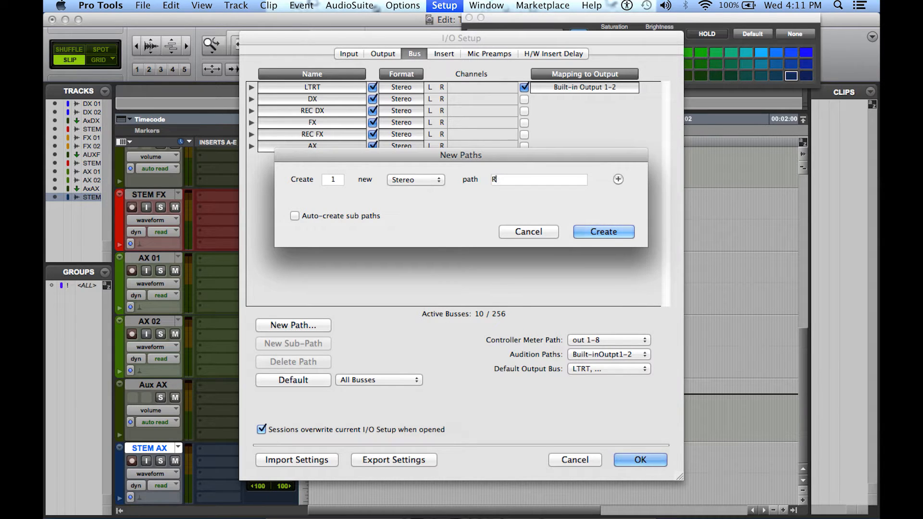
{"action": "type", "text": " AX"}
{"action": "key", "text": "Return"}
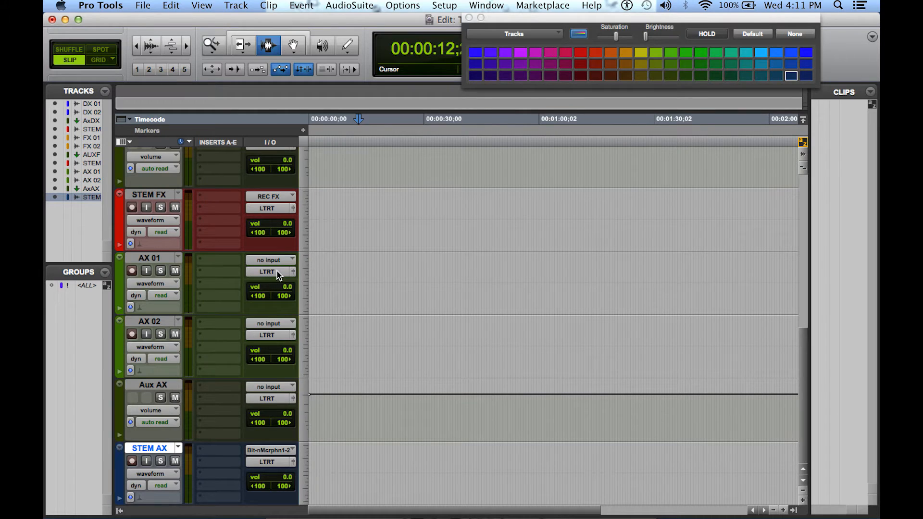
Route the outputs of the AX 01 and AX 02 tracks to the AX stereo bus
{"action": "left_click", "coordinate": [277, 275]}
{"action": "mouse_move", "coordinate": [280, 281]}
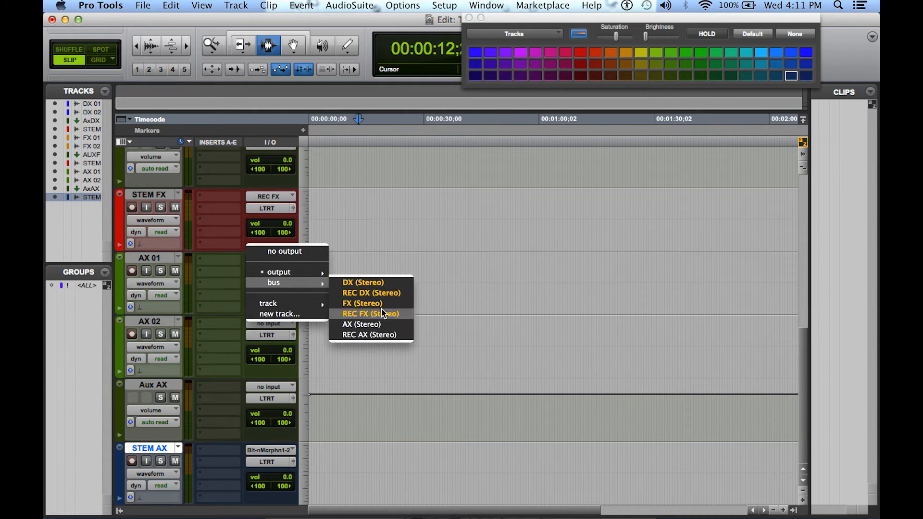
{"action": "left_click", "coordinate": [382, 325]}
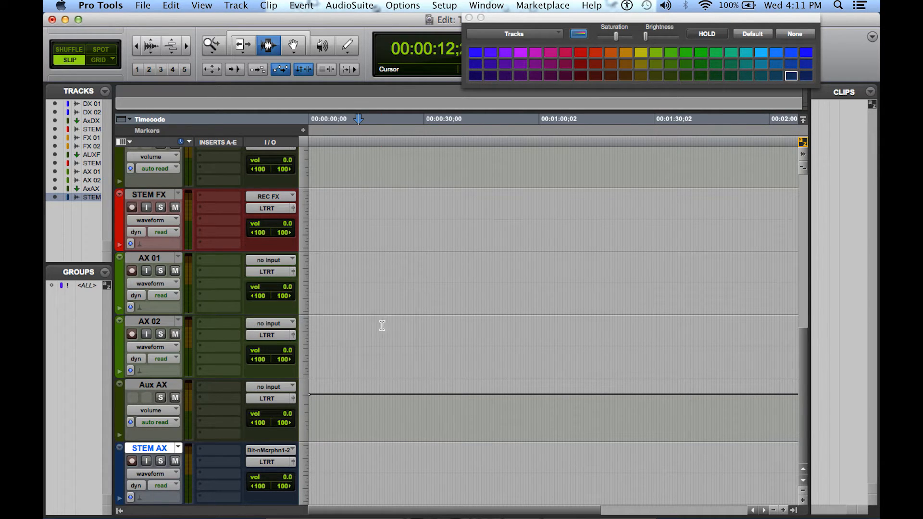
{"action": "left_click", "coordinate": [272, 336]}
{"action": "mouse_move", "coordinate": [294, 346]}
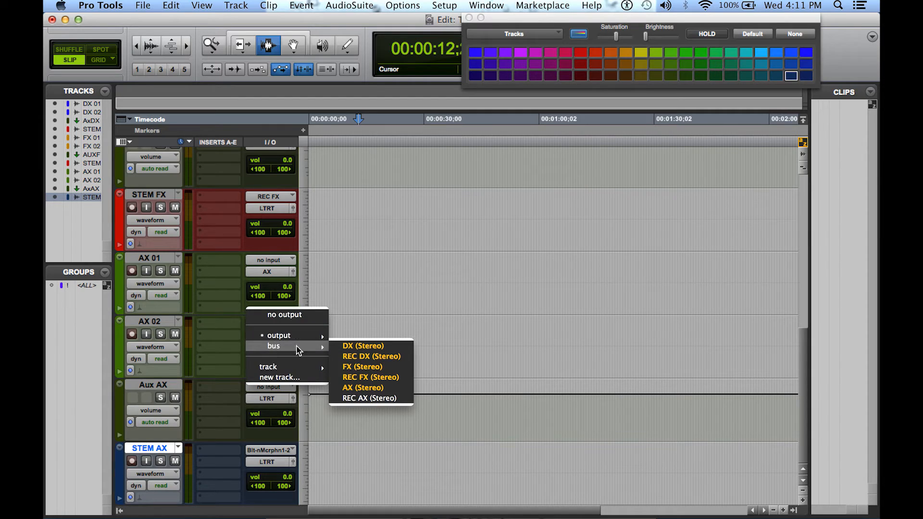
{"action": "left_click", "coordinate": [364, 387]}
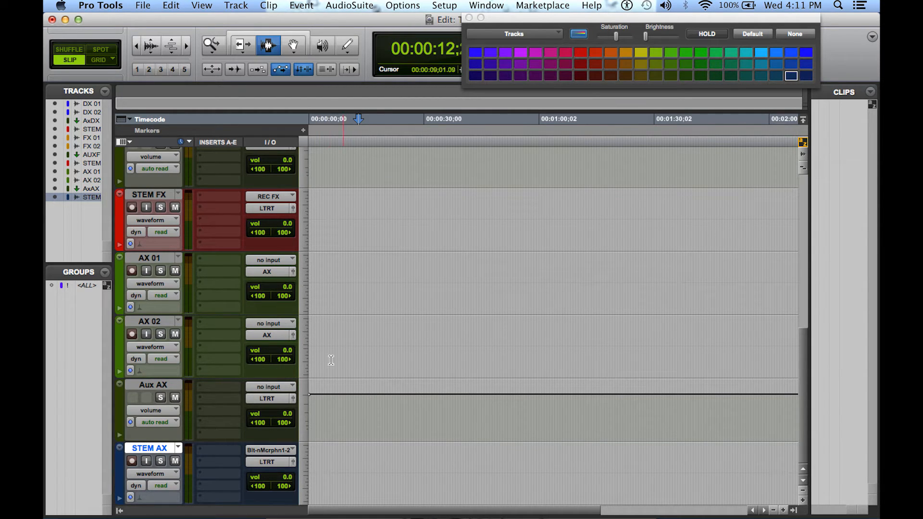
Set the Aux AX track's input to the AX bus and the STEM AX track's input to the REC AX bus
{"action": "left_click", "coordinate": [277, 385]}
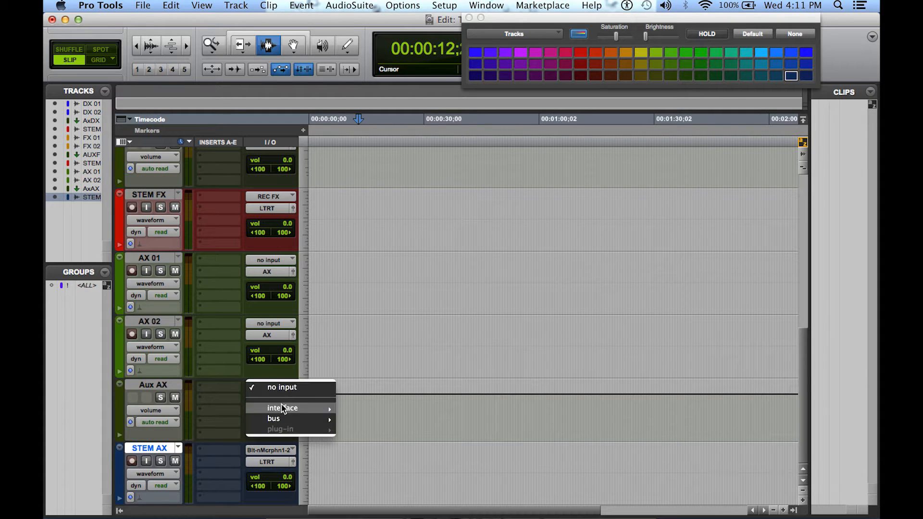
{"action": "mouse_move", "coordinate": [317, 418]}
{"action": "left_click", "coordinate": [360, 460]}
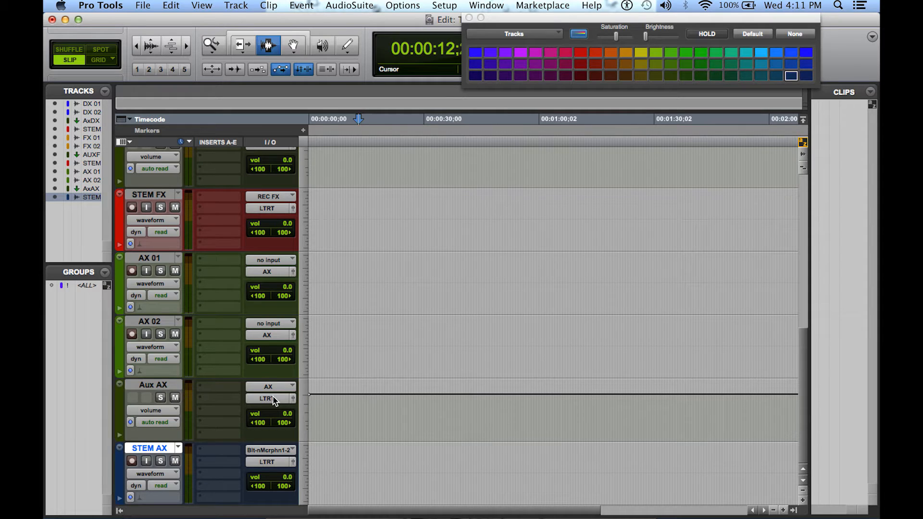
{"action": "left_click", "coordinate": [264, 451]}
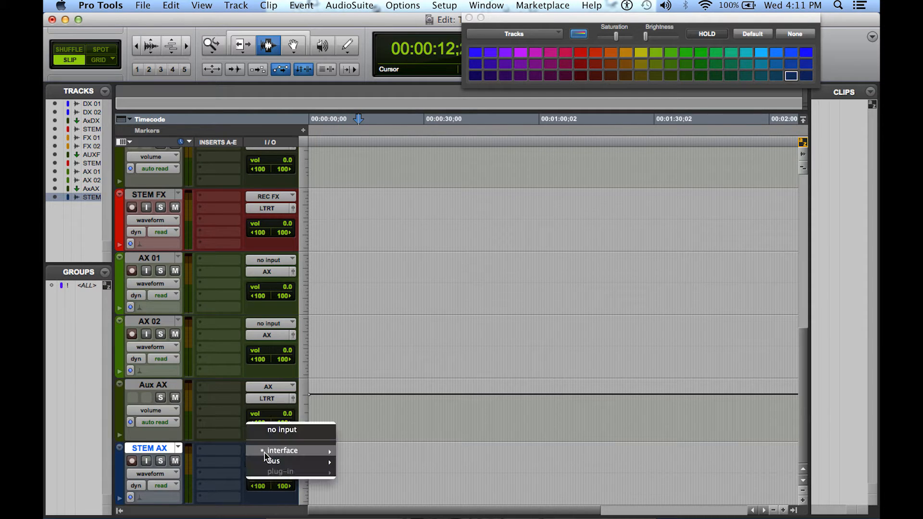
{"action": "mouse_move", "coordinate": [270, 461]}
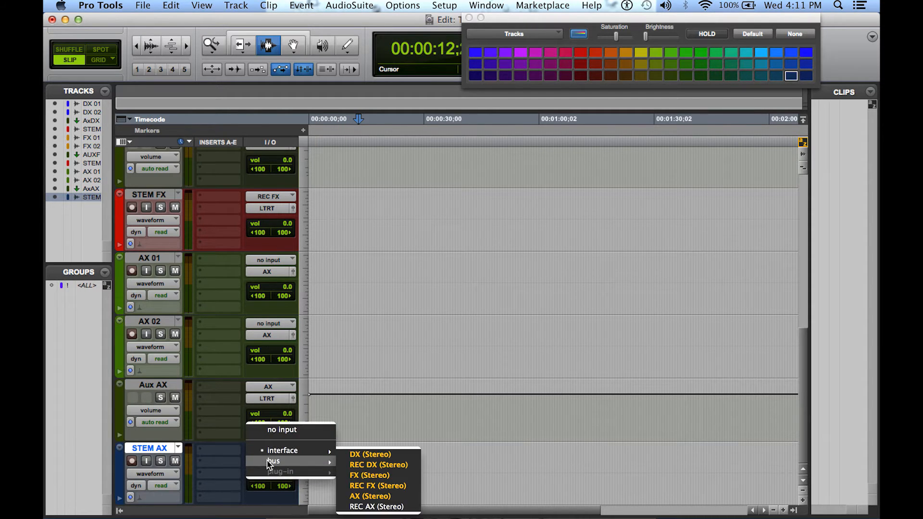
{"action": "left_click", "coordinate": [387, 507]}
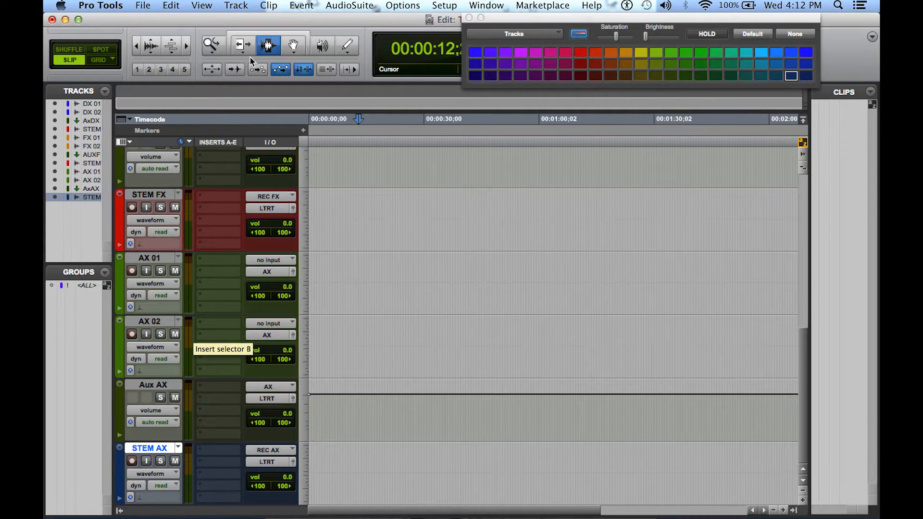
Create two new stereo bus paths at once in the I/O Setup
{"action": "left_click", "coordinate": [408, 6]}
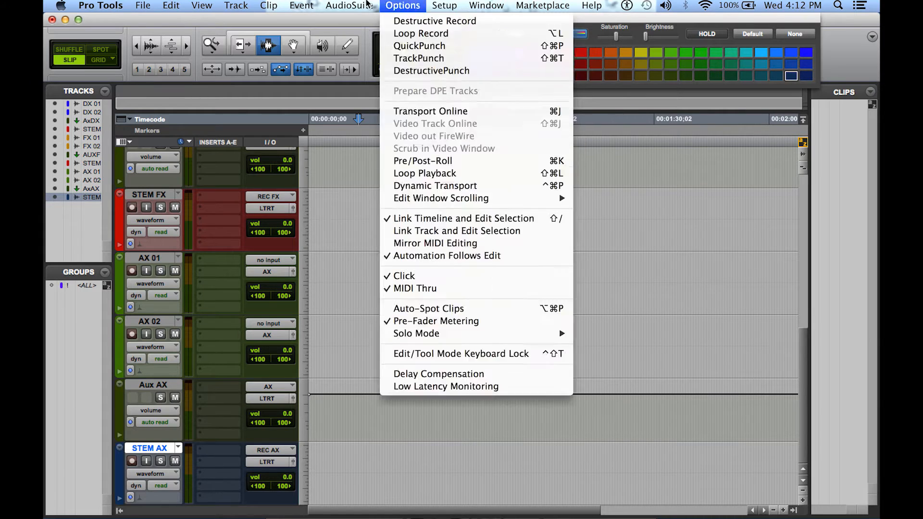
{"action": "mouse_move", "coordinate": [442, 5]}
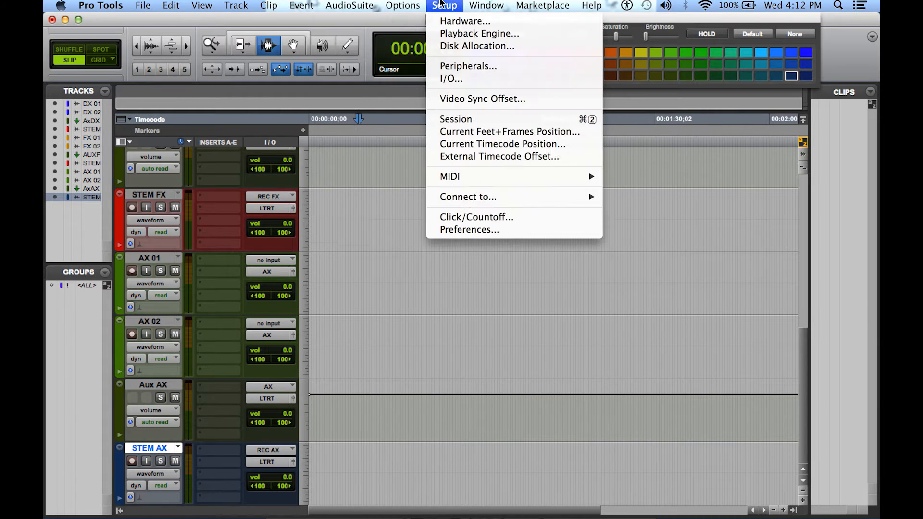
{"action": "left_click", "coordinate": [454, 77]}
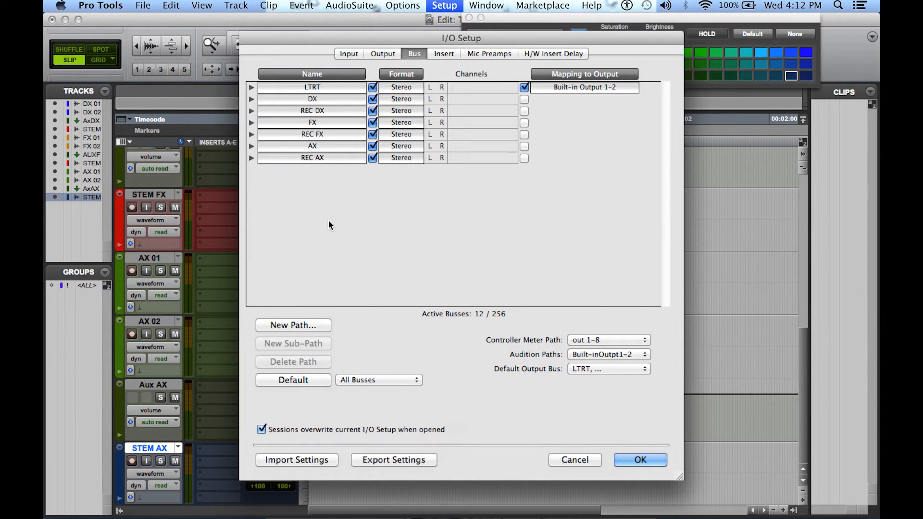
{"action": "left_click", "coordinate": [292, 325]}
{"action": "type", "text": "2"}
{"action": "left_click", "coordinate": [428, 178]}
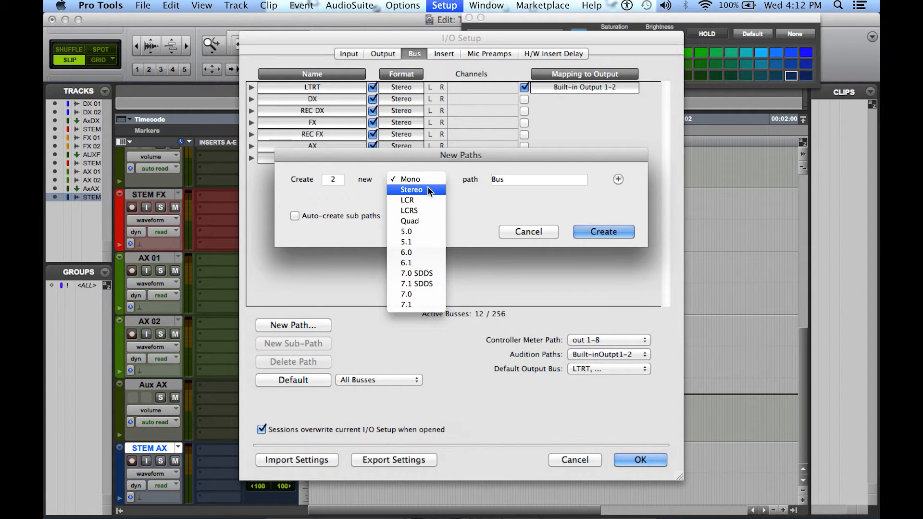
{"action": "left_click", "coordinate": [429, 190]}
{"action": "left_click", "coordinate": [604, 232]}
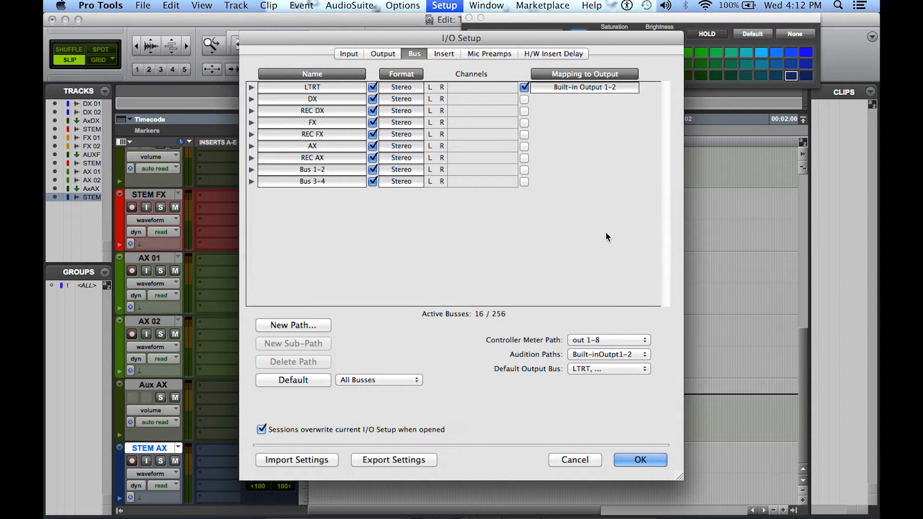
Rename the two new bus paths MX and REC MX and apply the I/O Setup
{"action": "double_click", "coordinate": [318, 169]}
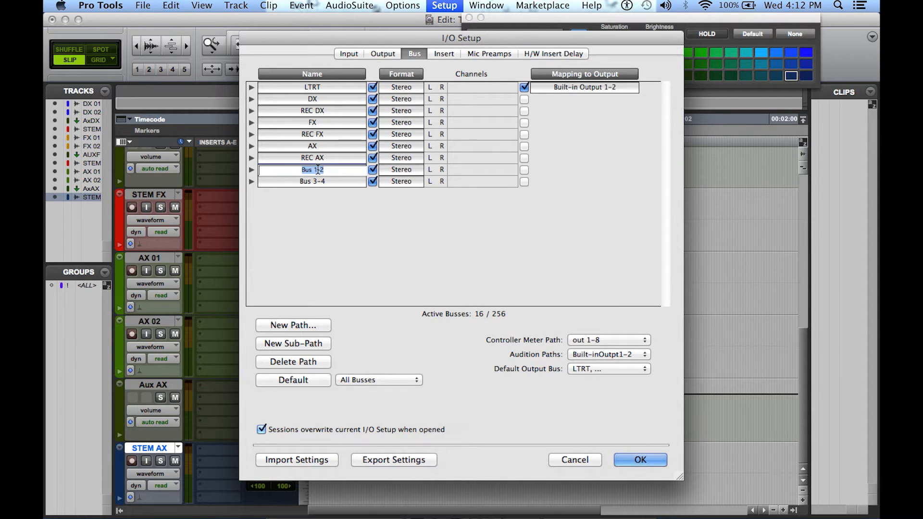
{"action": "type", "text": "MX"}
{"action": "key", "text": "Return"}
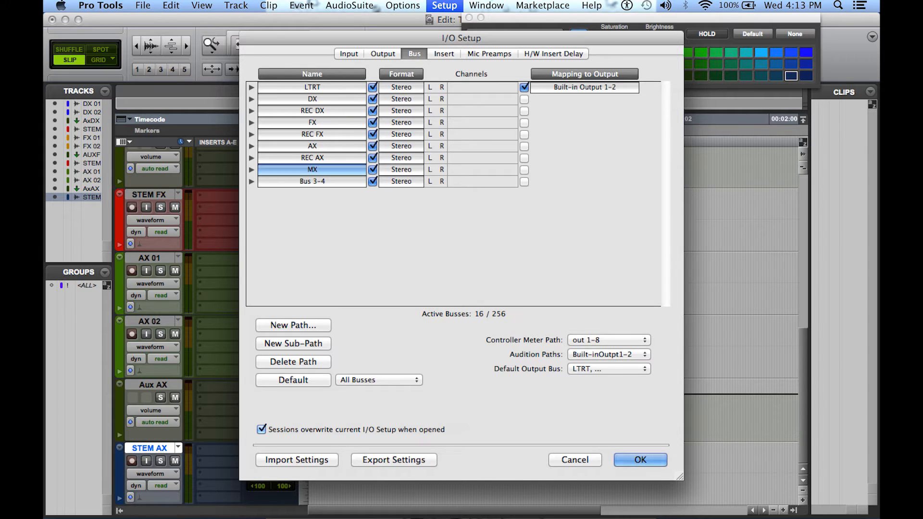
{"action": "double_click", "coordinate": [313, 182]}
{"action": "type", "text": "REC MX"}
{"action": "key", "text": "Return"}
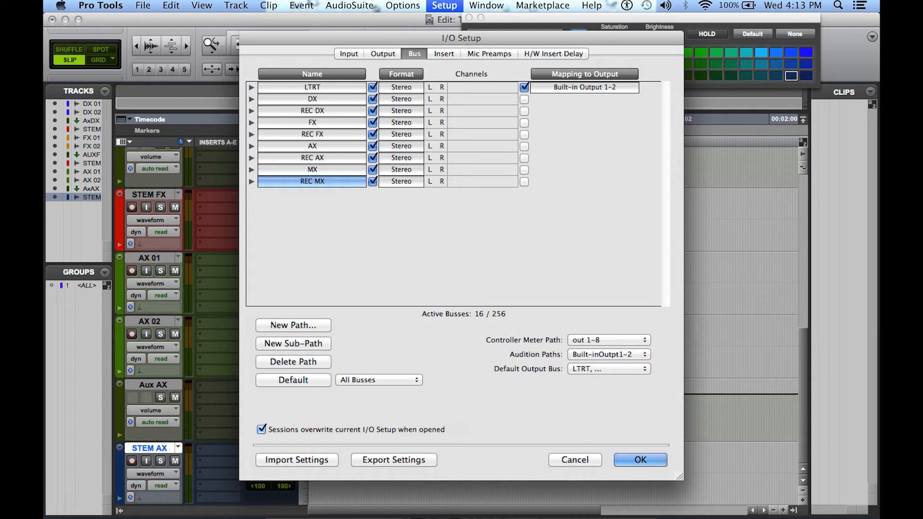
{"action": "left_click", "coordinate": [641, 460]}
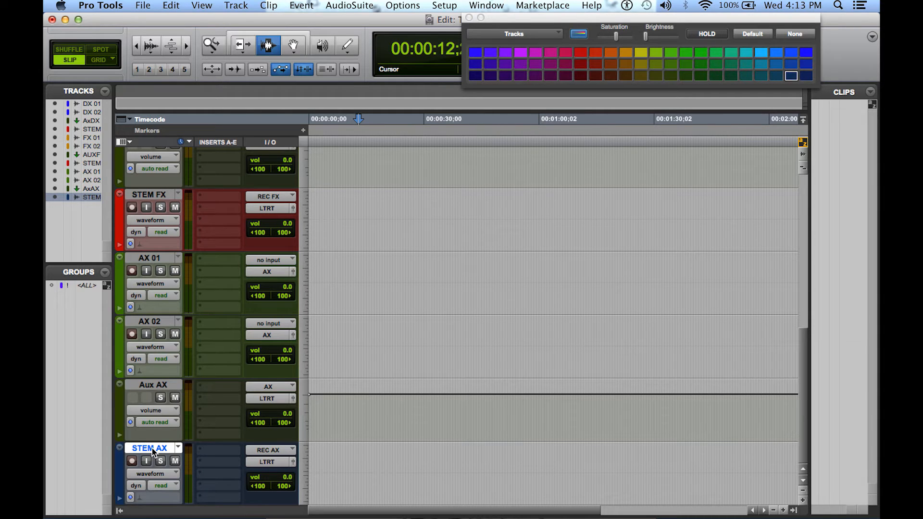
Create two new stereo audio tracks below the STEM AX track
{"action": "left_click", "coordinate": [249, 5]}
{"action": "left_click", "coordinate": [247, 19]}
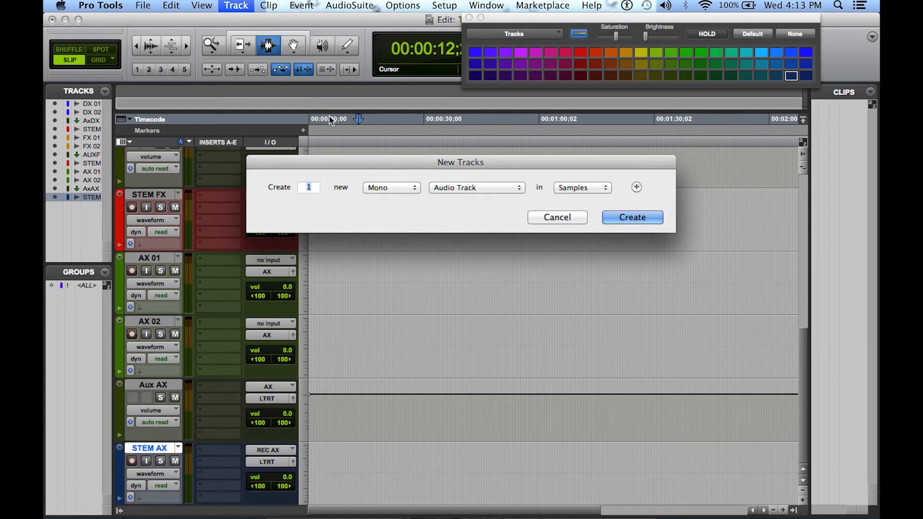
{"action": "left_click", "coordinate": [410, 190]}
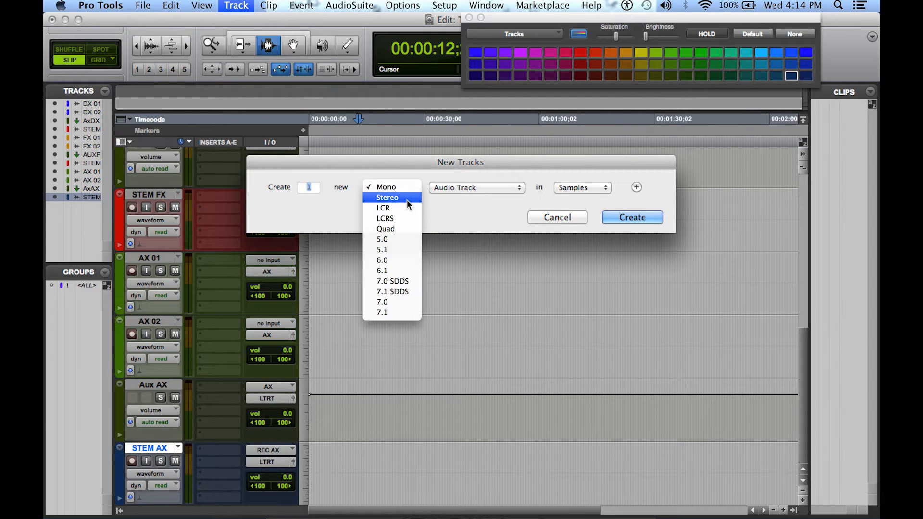
{"action": "left_click", "coordinate": [407, 200]}
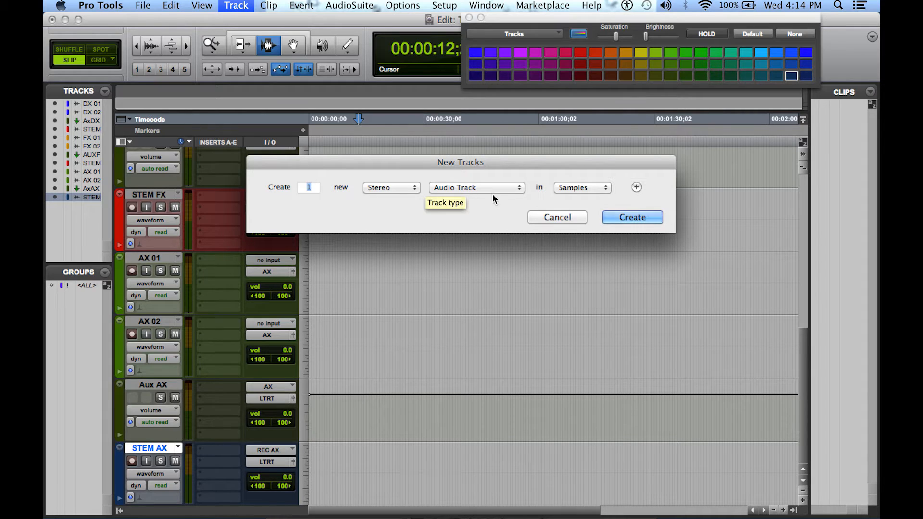
{"action": "type", "text": "2"}
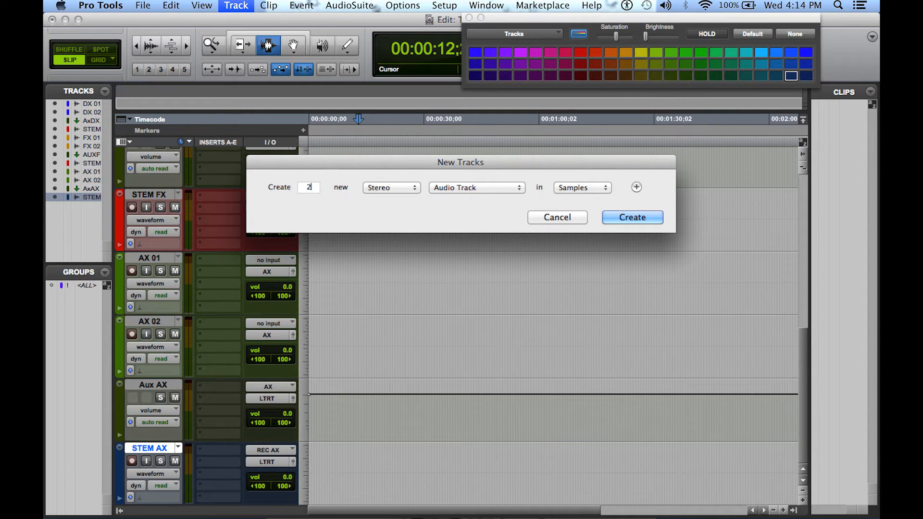
{"action": "left_click", "coordinate": [623, 218]}
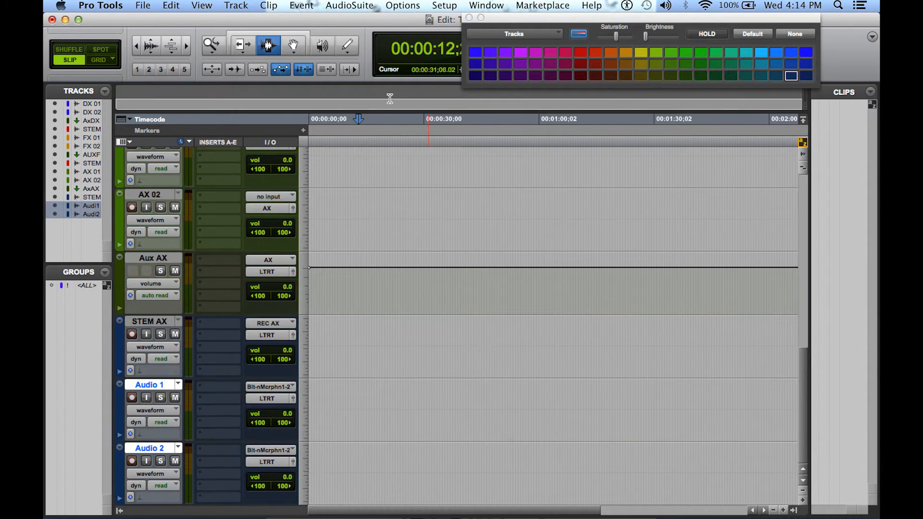
{"action": "left_click", "coordinate": [351, 6]}
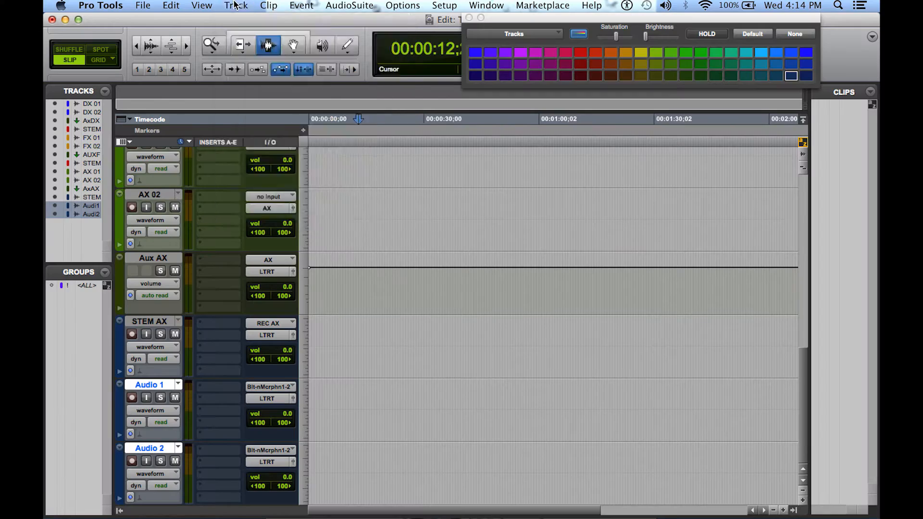
Create one new stereo Aux Input track below the Audio 2 track
{"action": "left_click", "coordinate": [235, 5]}
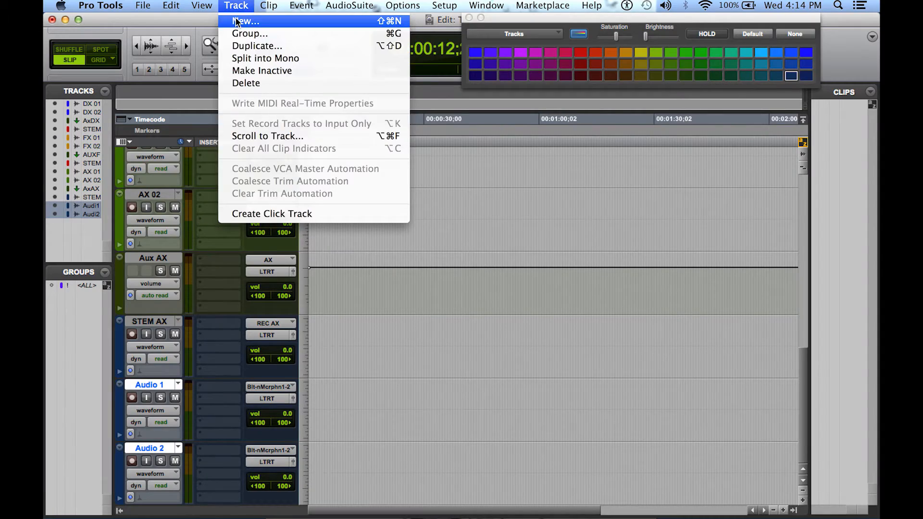
{"action": "left_click", "coordinate": [237, 22]}
{"action": "left_click", "coordinate": [416, 189]}
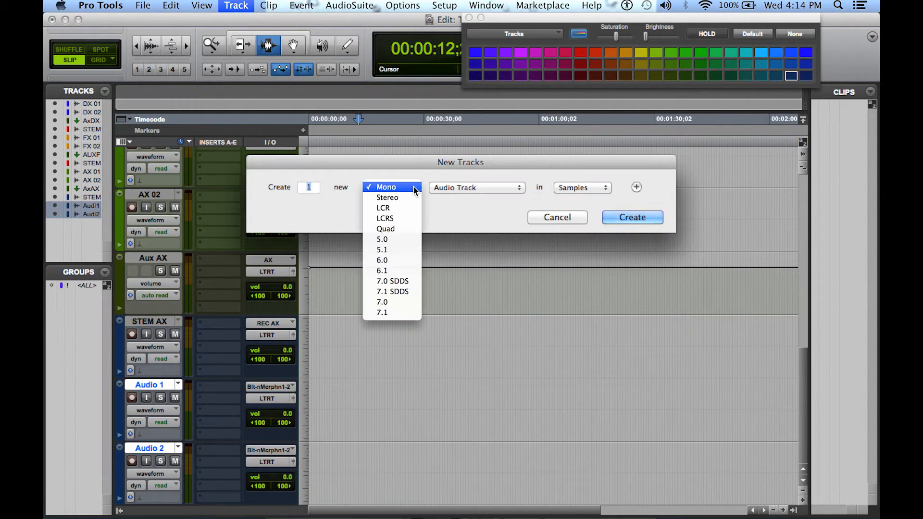
{"action": "left_click", "coordinate": [412, 197]}
{"action": "left_click", "coordinate": [452, 188]}
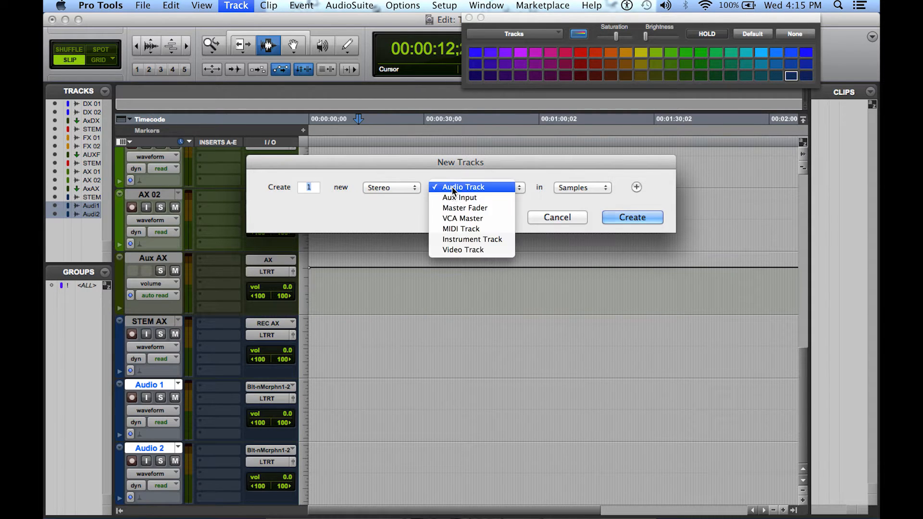
{"action": "left_click", "coordinate": [452, 197]}
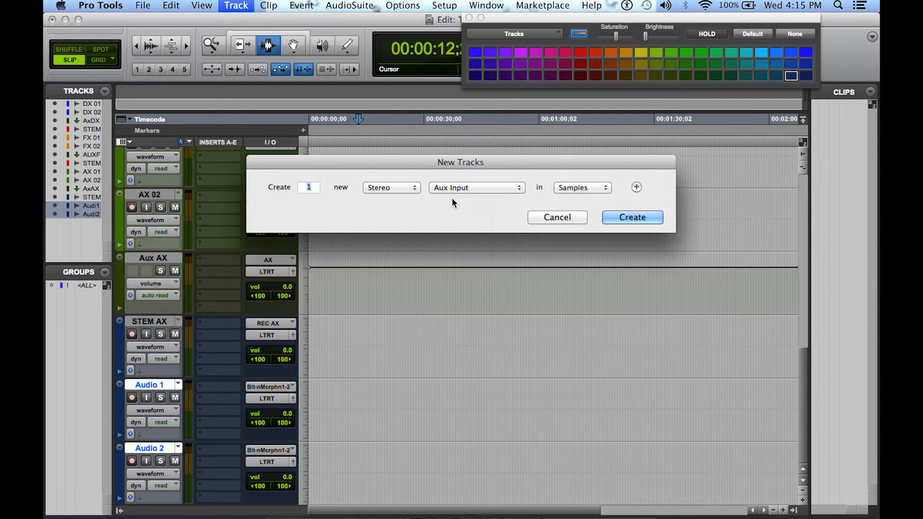
{"action": "left_click", "coordinate": [618, 216]}
Create one new stereo audio track below the Aux 1 track
{"action": "left_click", "coordinate": [235, 7]}
{"action": "left_click", "coordinate": [243, 22]}
{"action": "left_click", "coordinate": [407, 187]}
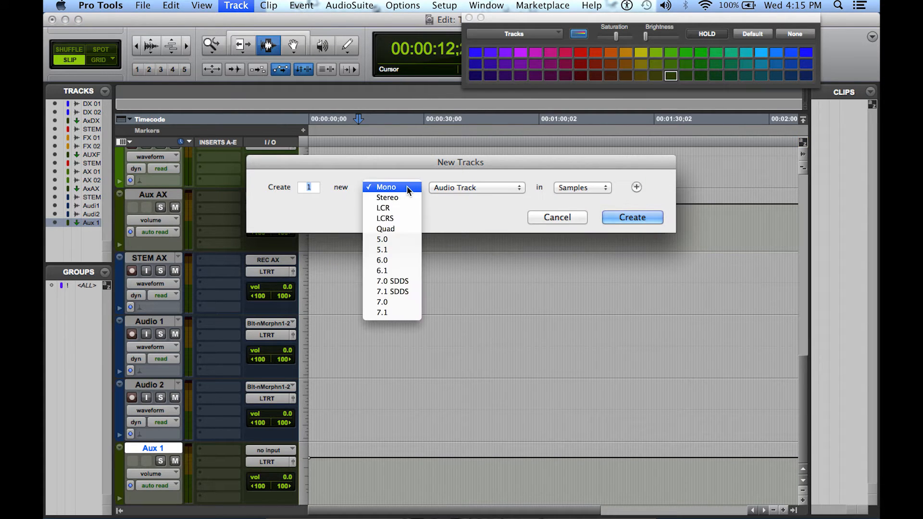
{"action": "left_click", "coordinate": [407, 198]}
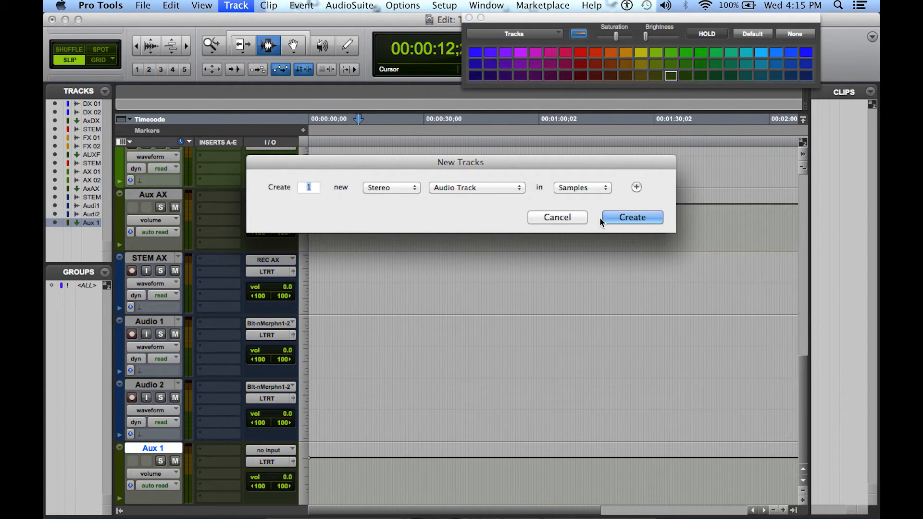
{"action": "left_click", "coordinate": [642, 216]}
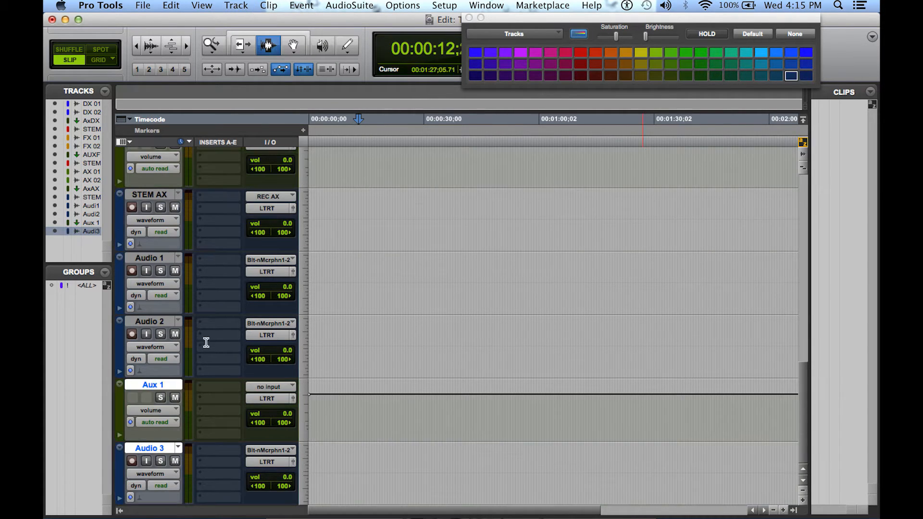
Rename the Audio 1 track as MX 01 and the Audio 2 track as MX 02
{"action": "double_click", "coordinate": [160, 258]}
{"action": "type", "text": "MX 01"}
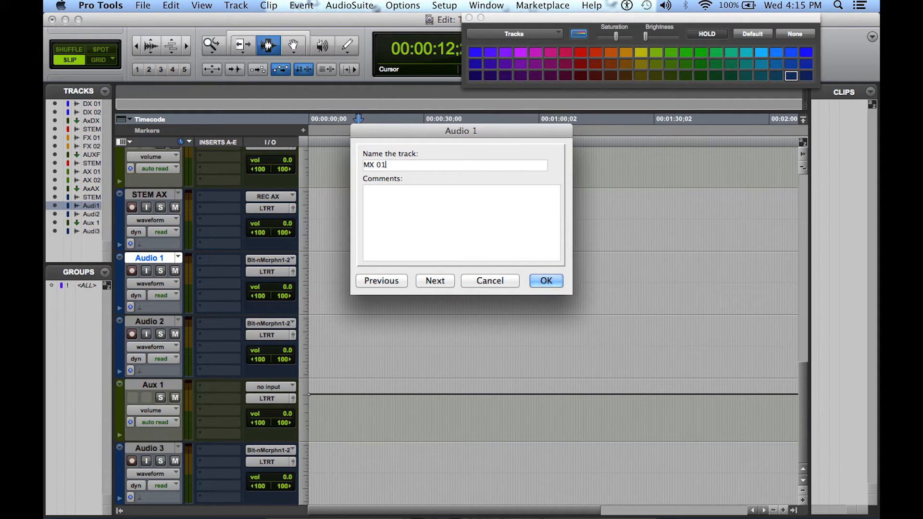
{"action": "key", "text": "Return"}
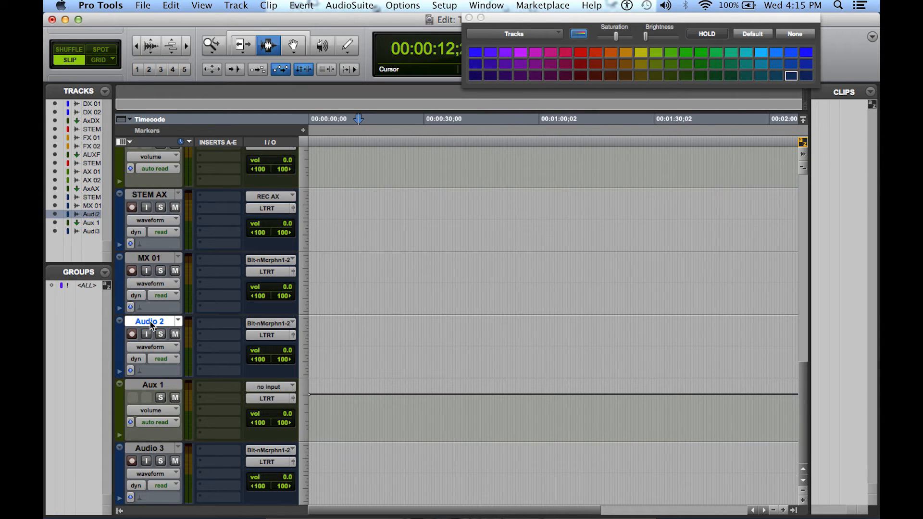
{"action": "double_click", "coordinate": [151, 322]}
{"action": "type", "text": "M"}
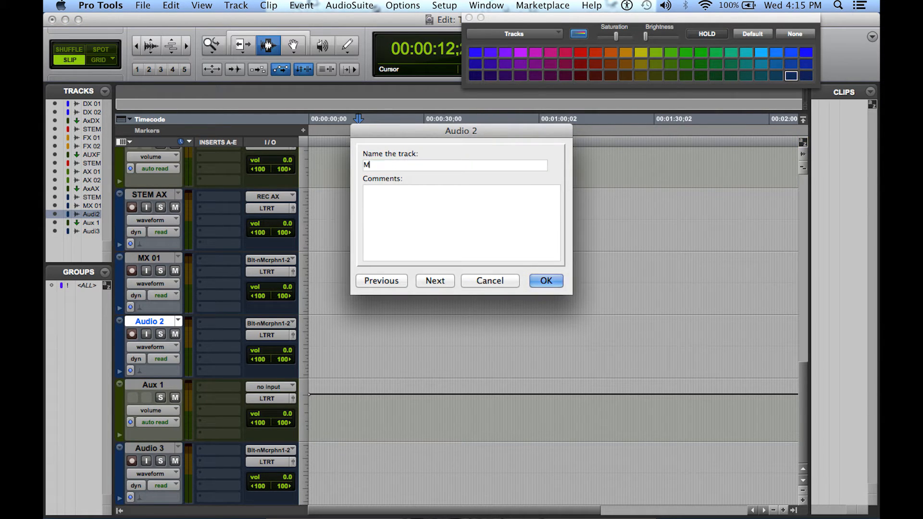
{"action": "type", "text": "X 02"}
{"action": "key", "text": "Return"}
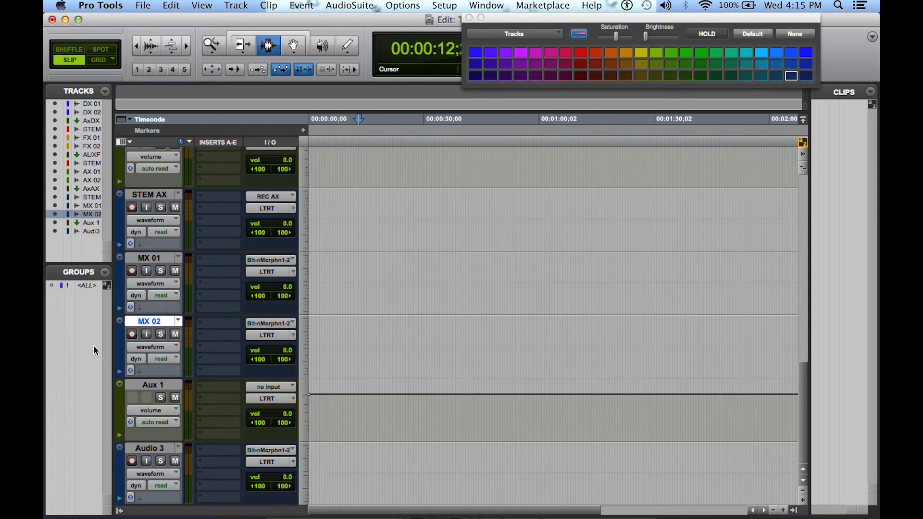
Color the MX 01 and MX 02 tracks magenta and the STEM AX and Audio 3 tracks bright red
{"action": "left_click", "coordinate": [145, 259], "text": "shift"}
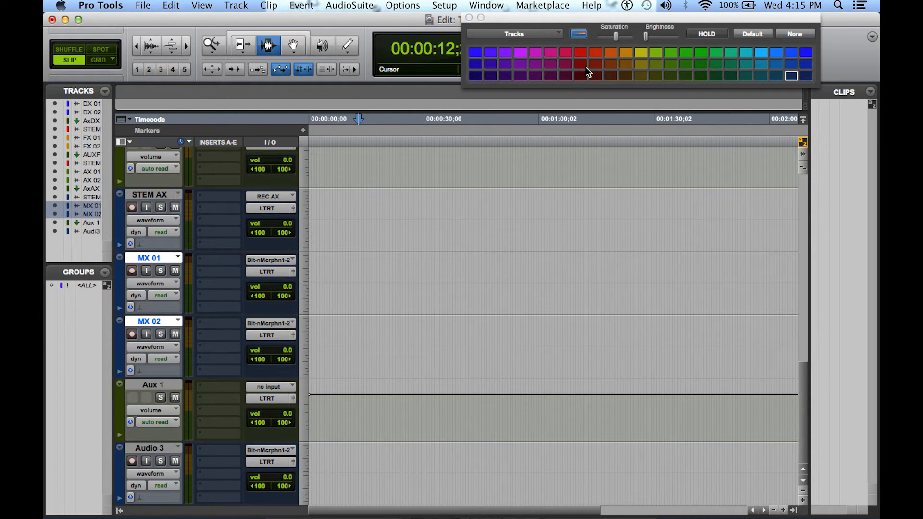
{"action": "left_click", "coordinate": [551, 52]}
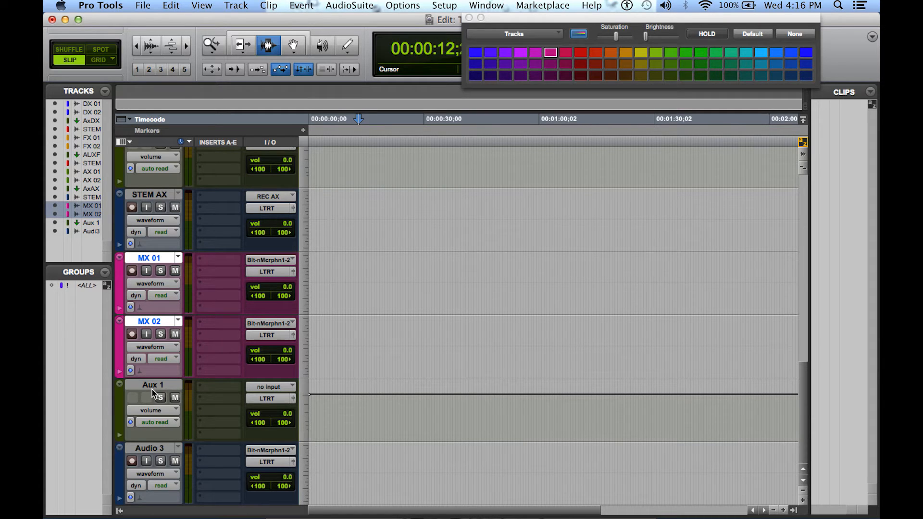
{"action": "left_click", "coordinate": [129, 212]}
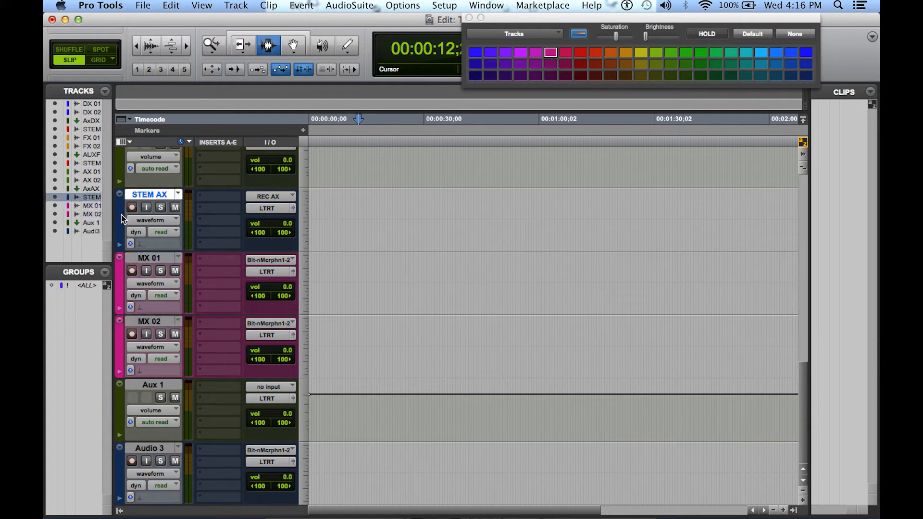
{"action": "left_click", "coordinate": [580, 53]}
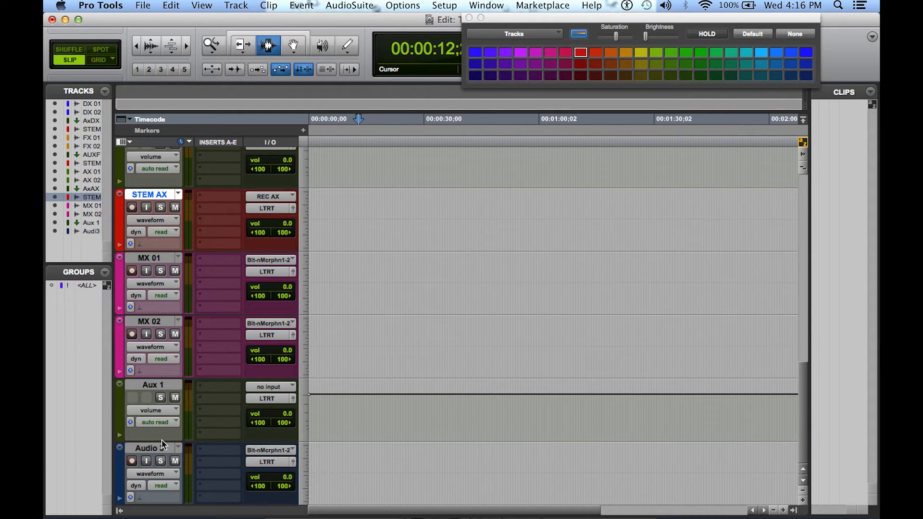
{"action": "left_click", "coordinate": [122, 466]}
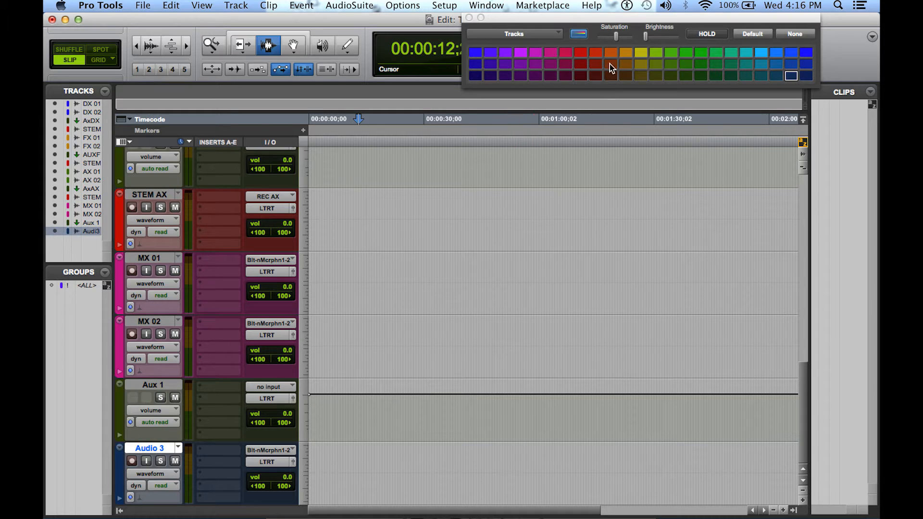
{"action": "left_click", "coordinate": [580, 53]}
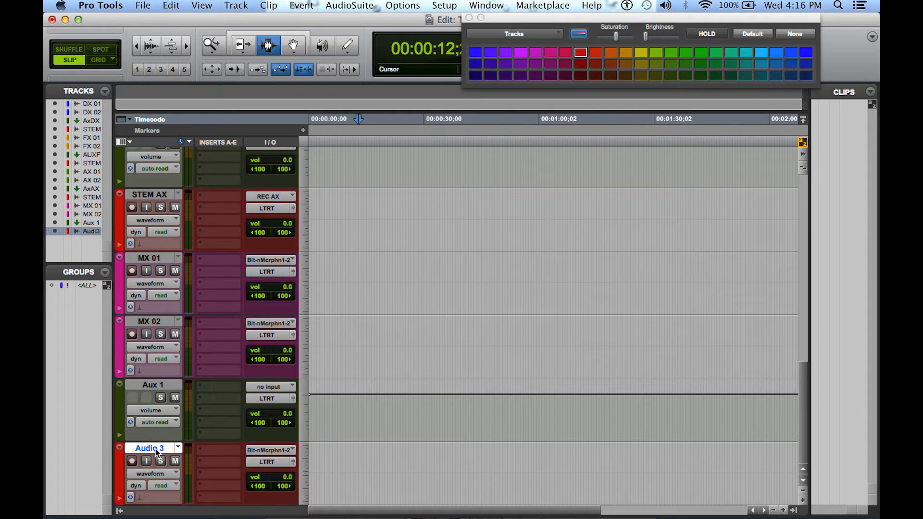
Rename the Aux 1 track as Aux MX and the Audio 3 track as STEM MX
{"action": "double_click", "coordinate": [153, 385]}
{"action": "left_click", "coordinate": [392, 165]}
{"action": "key", "text": "BackSpace"}
{"action": "type", "text": "MX"}
{"action": "key", "text": "Return"}
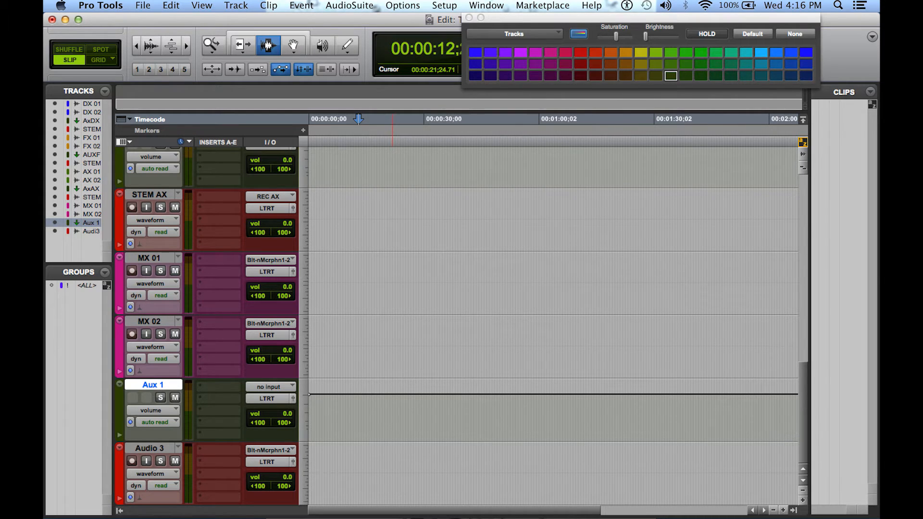
{"action": "double_click", "coordinate": [159, 449]}
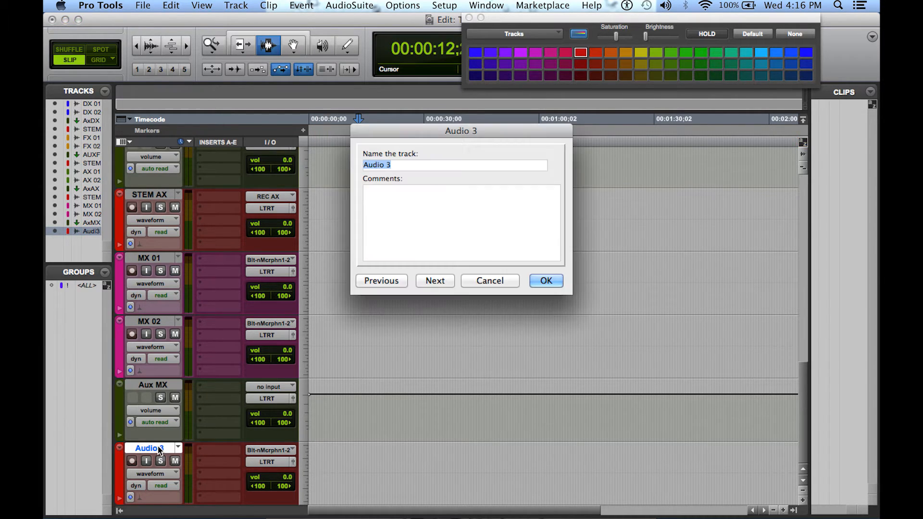
{"action": "type", "text": "STEM MX"}
{"action": "key", "text": "Return"}
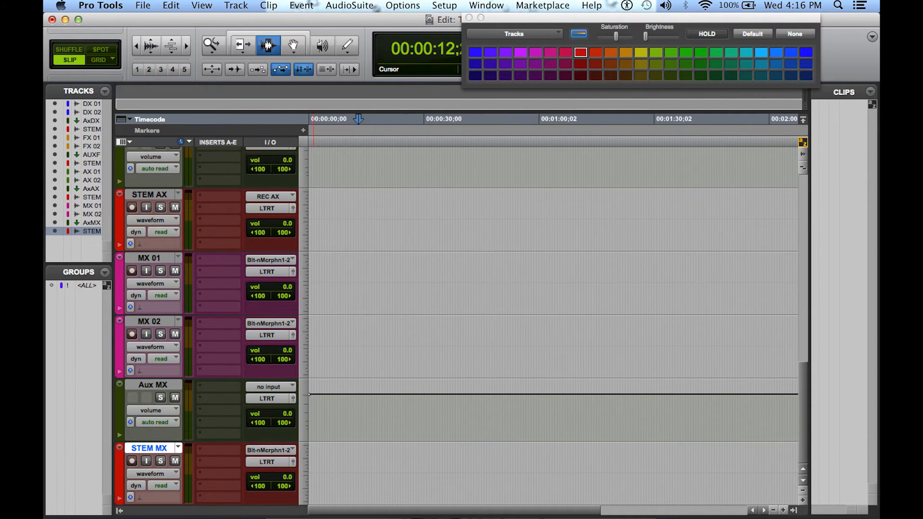
Set the inputs of the MX 01 and MX 02 tracks to no input
{"action": "left_click", "coordinate": [278, 260]}
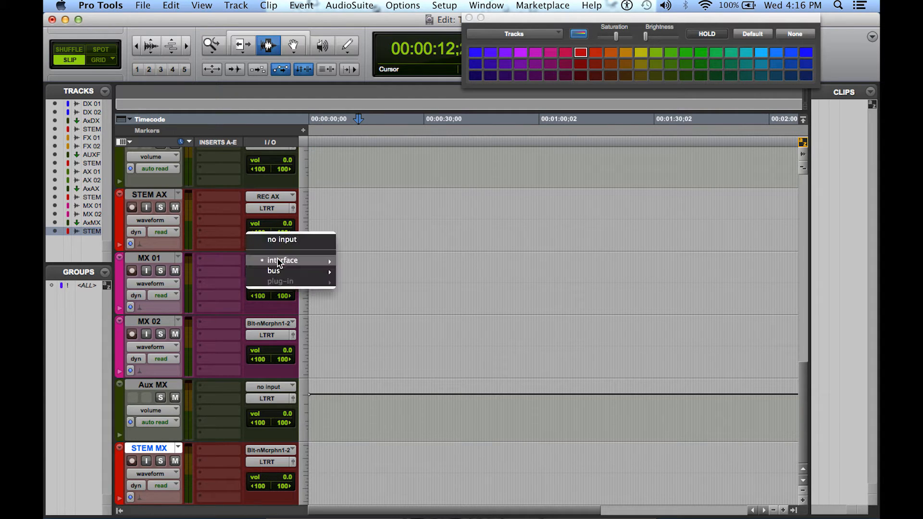
{"action": "left_click", "coordinate": [282, 239]}
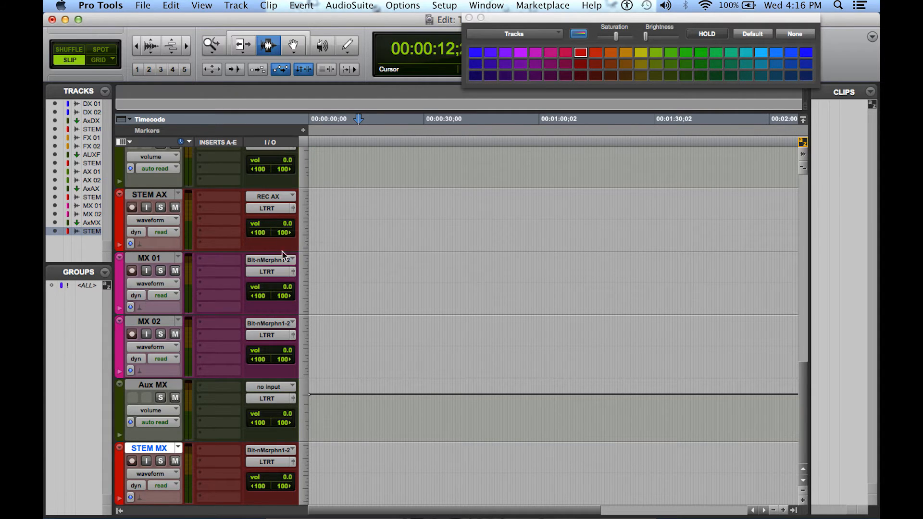
{"action": "left_click", "coordinate": [277, 324]}
{"action": "left_click", "coordinate": [289, 303]}
Route the outputs of the MX 01 and MX 02 tracks to the stereo MX bus
{"action": "left_click", "coordinate": [277, 272]}
{"action": "mouse_move", "coordinate": [277, 285]}
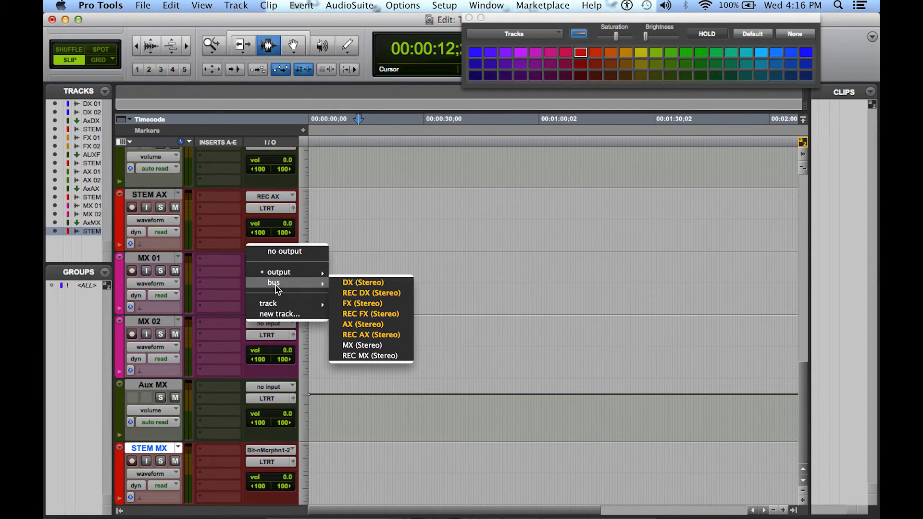
{"action": "left_click", "coordinate": [382, 346]}
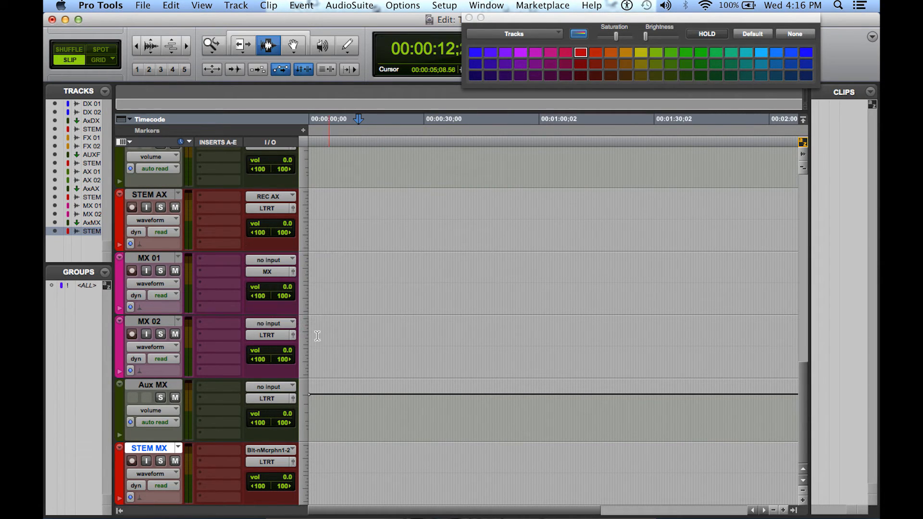
{"action": "left_click", "coordinate": [279, 336]}
{"action": "mouse_move", "coordinate": [277, 346]}
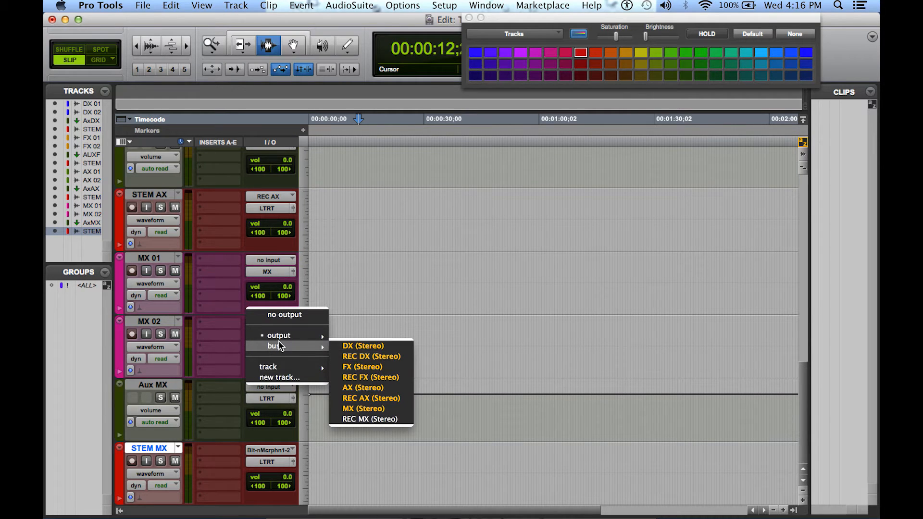
{"action": "left_click", "coordinate": [384, 409]}
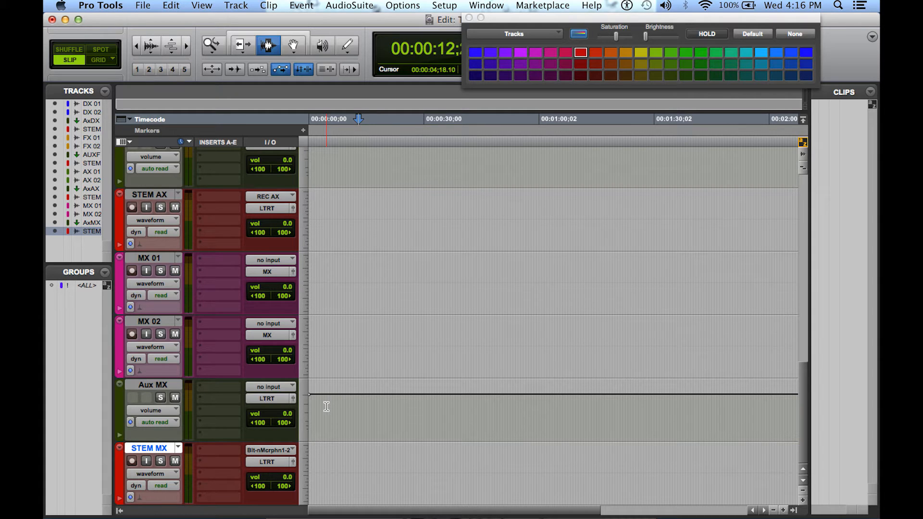
Set the Aux MX track's input to the MX bus and its output to the REC MX bus
{"action": "left_click", "coordinate": [277, 387]}
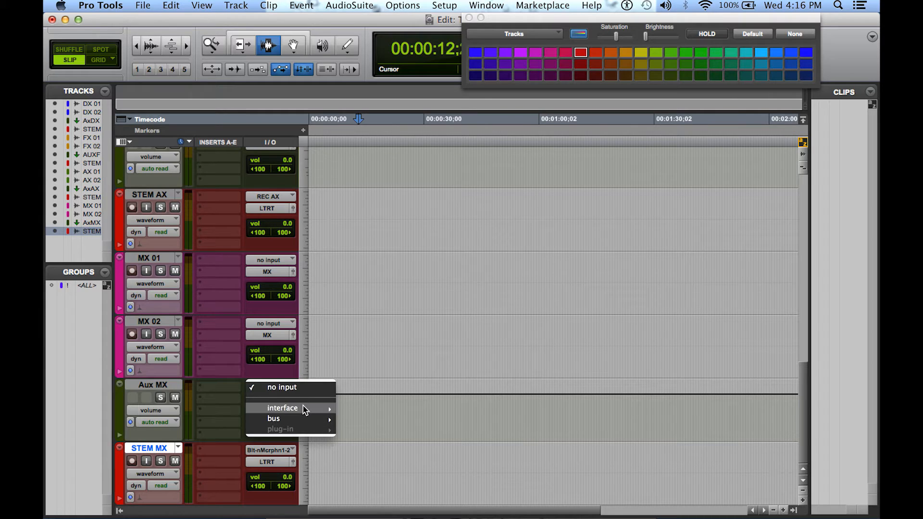
{"action": "mouse_move", "coordinate": [315, 419]}
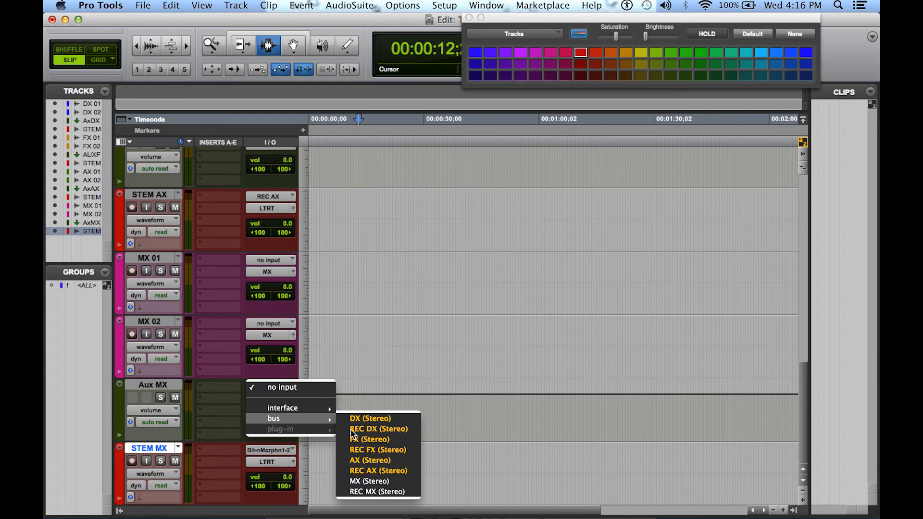
{"action": "left_click", "coordinate": [370, 482]}
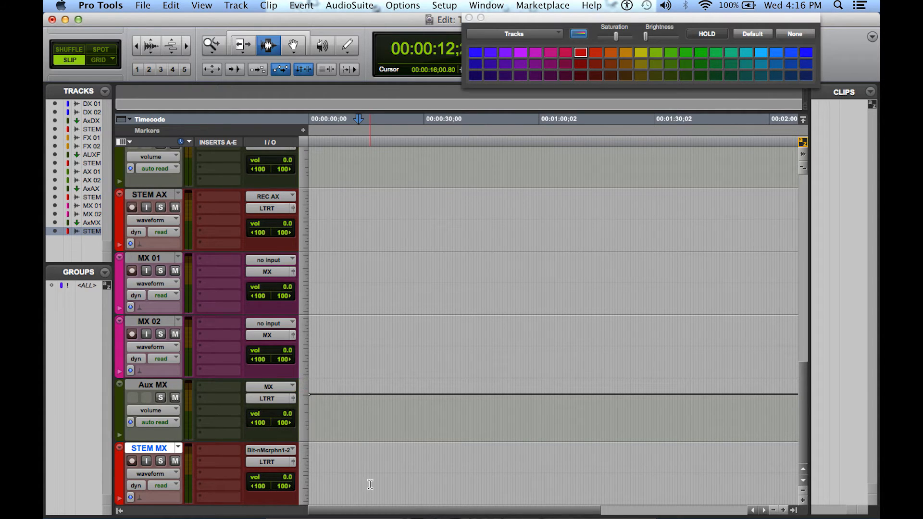
{"action": "left_click", "coordinate": [276, 403]}
{"action": "mouse_move", "coordinate": [279, 411]}
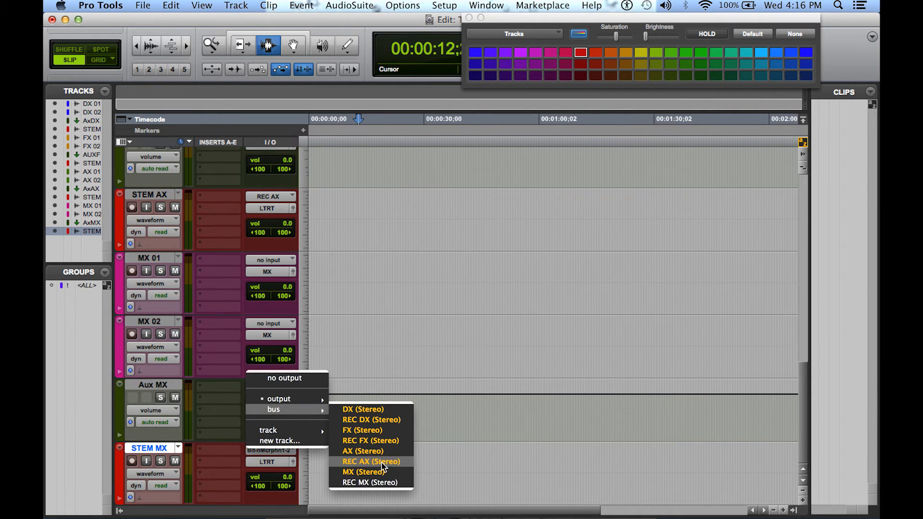
{"action": "left_click", "coordinate": [380, 480]}
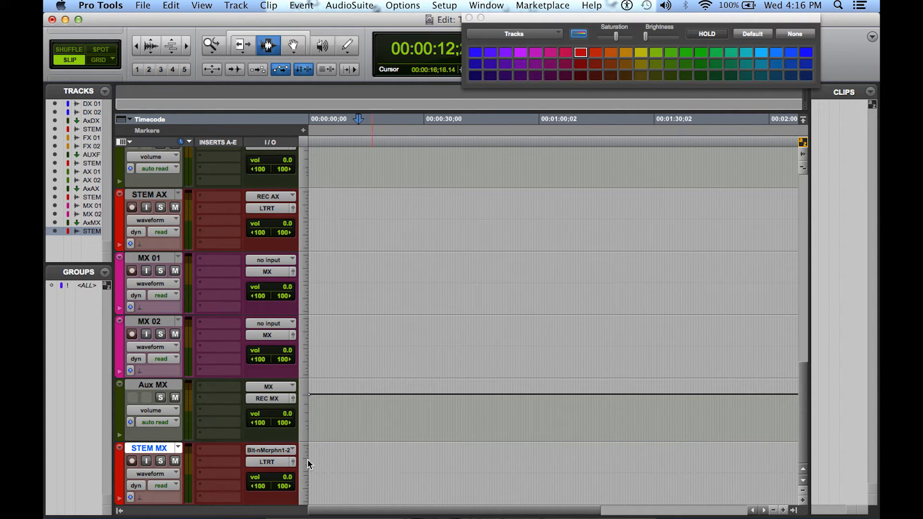
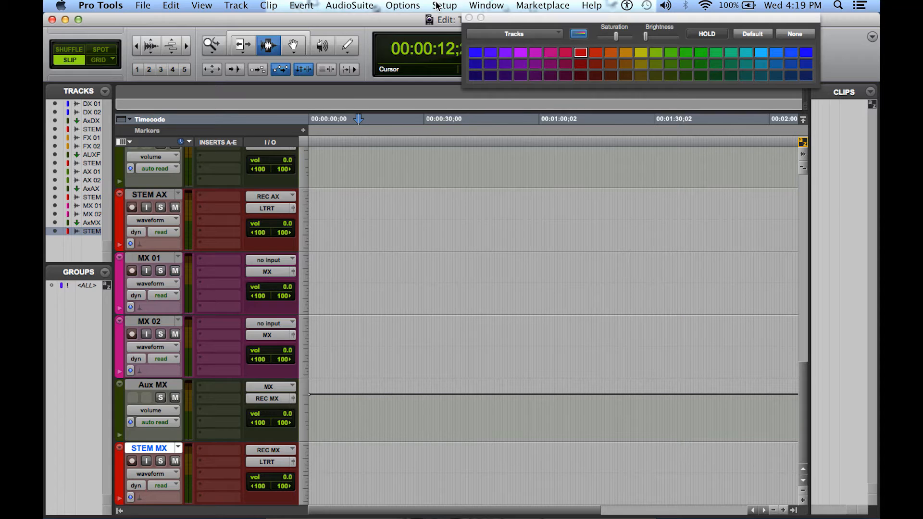
Create two new stereo bus paths in the I/O Setup
{"action": "left_click", "coordinate": [437, 6]}
{"action": "left_click", "coordinate": [452, 78]}
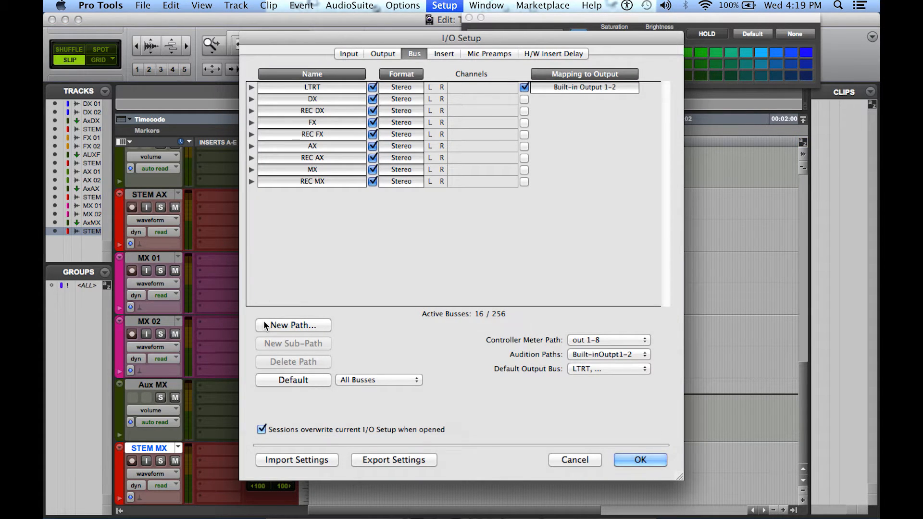
{"action": "left_click", "coordinate": [279, 325]}
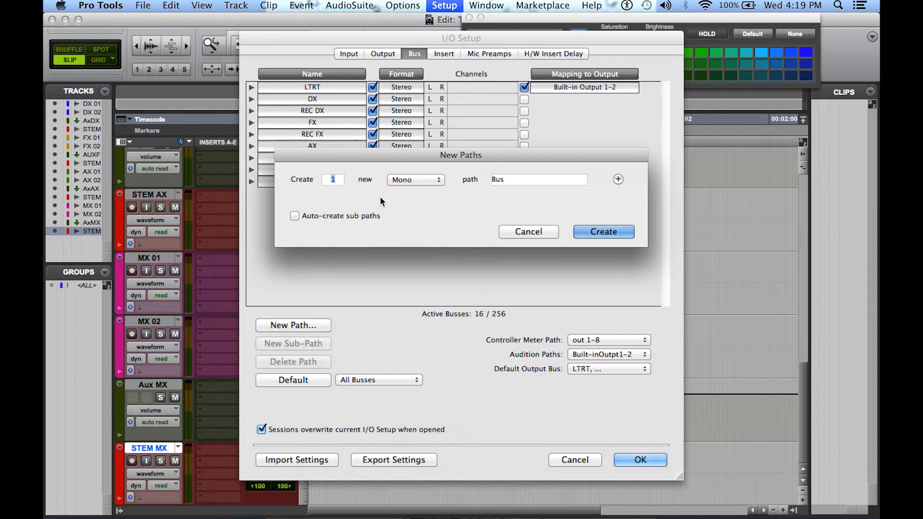
{"action": "type", "text": "2"}
{"action": "left_click", "coordinate": [407, 179]}
{"action": "left_click", "coordinate": [411, 189]}
{"action": "left_click", "coordinate": [603, 231]}
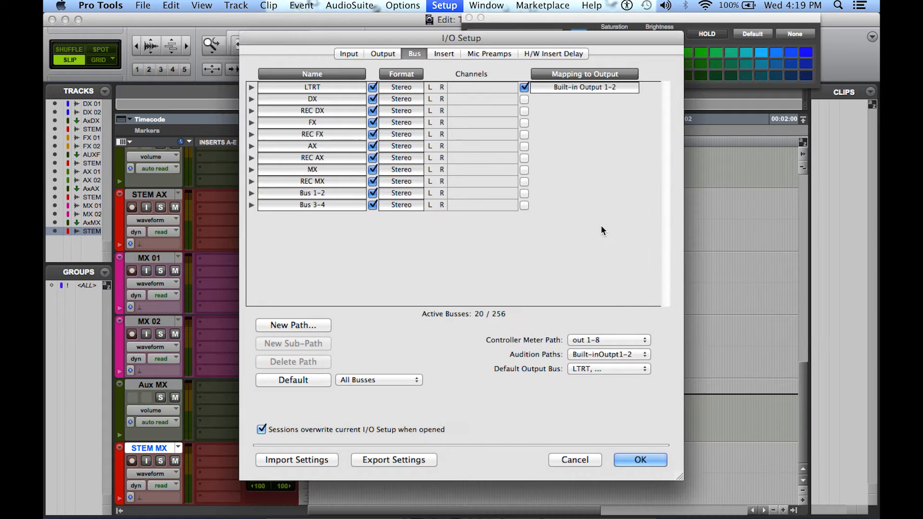
Rename the two new stereo buses AUX REC and REC and apply the I/O Setup
{"action": "double_click", "coordinate": [324, 192]}
{"action": "type", "text": "AUX"}
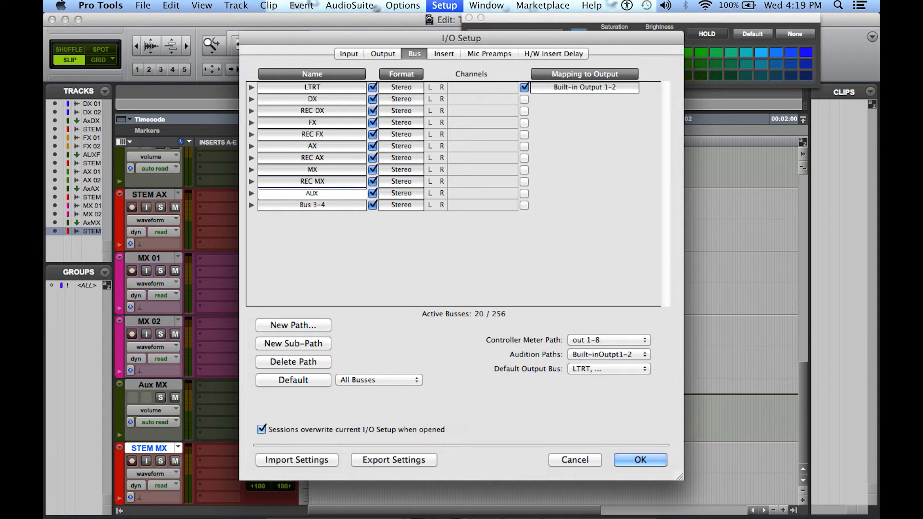
{"action": "type", "text": " REC"}
{"action": "key", "text": "Return"}
{"action": "double_click", "coordinate": [317, 206]}
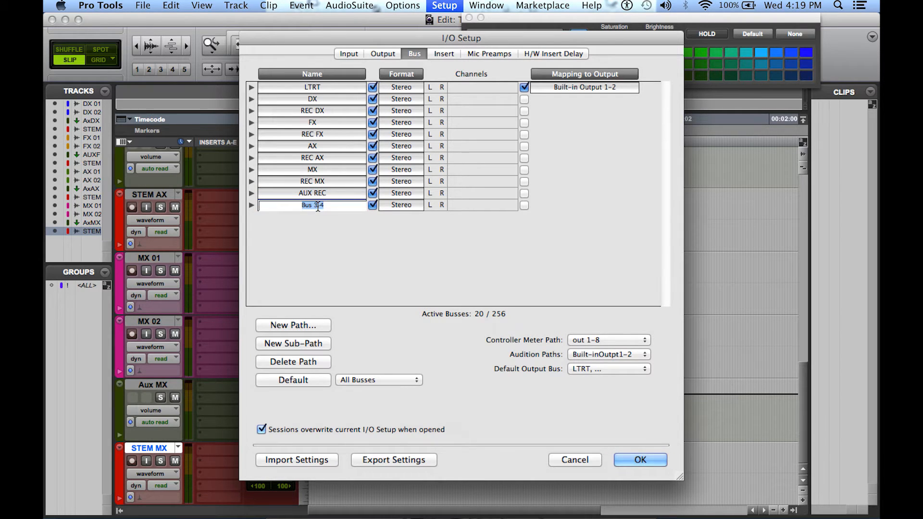
{"action": "type", "text": "REC"}
{"action": "key", "text": "Return"}
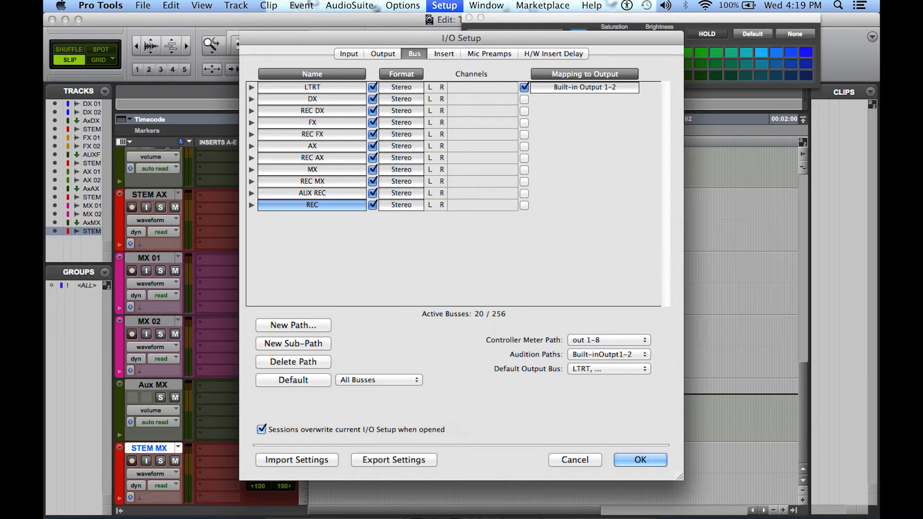
{"action": "left_click", "coordinate": [634, 456]}
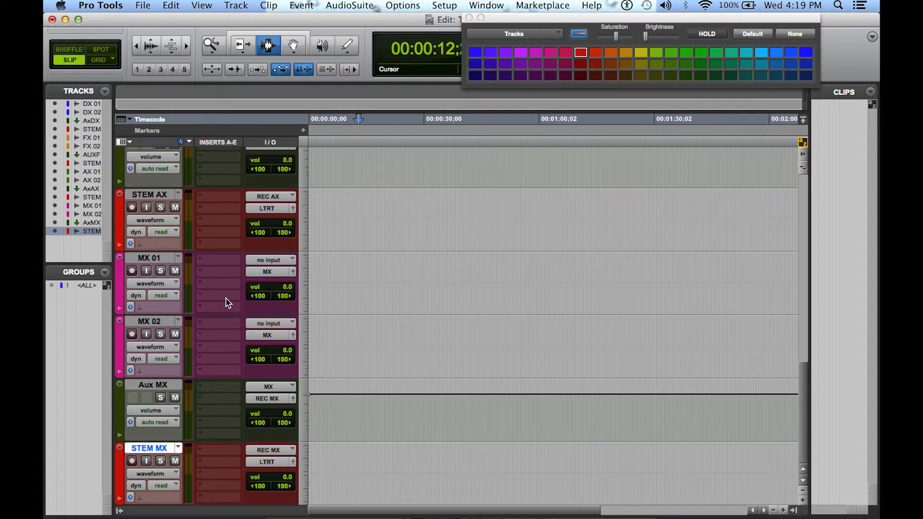
Create one new stereo Aux Input track below the STEM MX track
{"action": "left_click", "coordinate": [147, 7]}
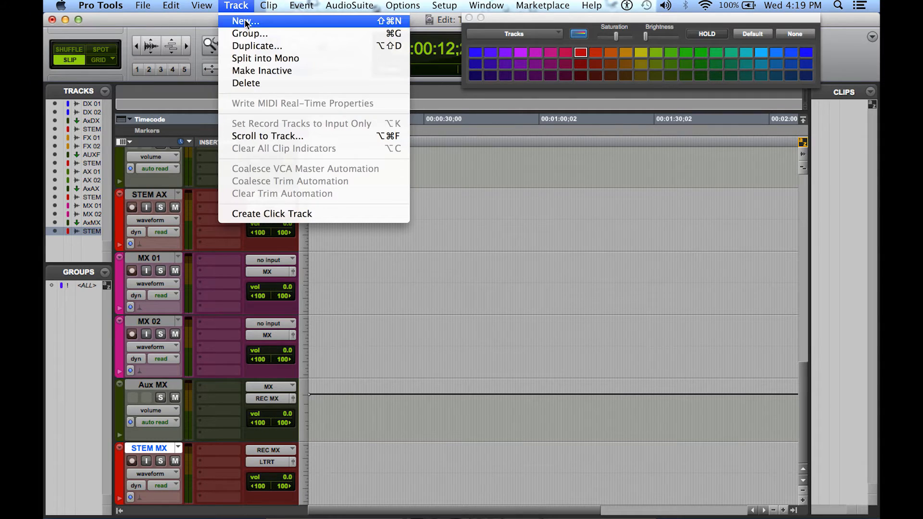
{"action": "left_click", "coordinate": [246, 21]}
{"action": "left_click", "coordinate": [479, 189]}
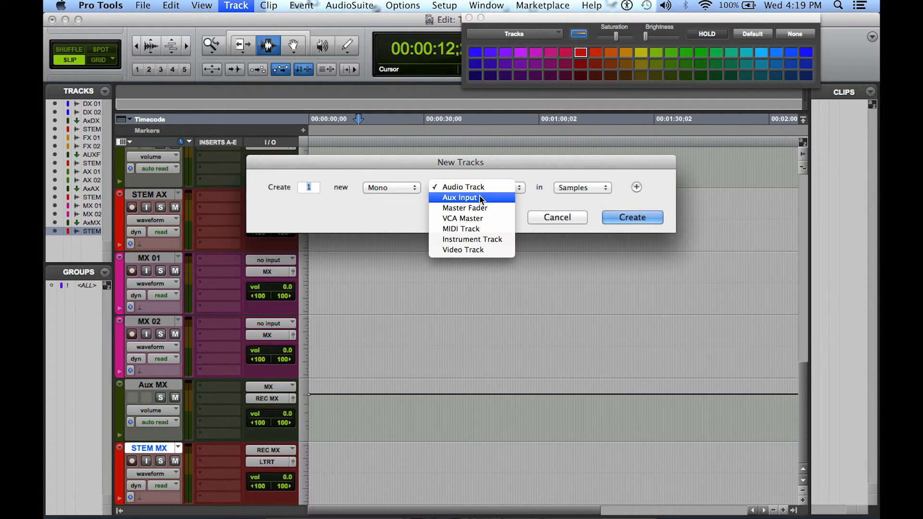
{"action": "left_click", "coordinate": [481, 198]}
{"action": "left_click", "coordinate": [408, 187]}
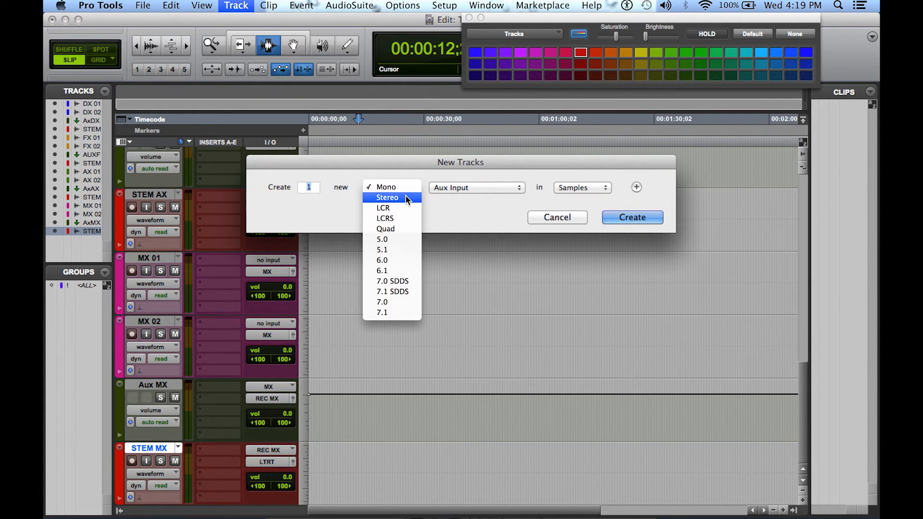
{"action": "left_click", "coordinate": [407, 197]}
{"action": "left_click", "coordinate": [645, 217]}
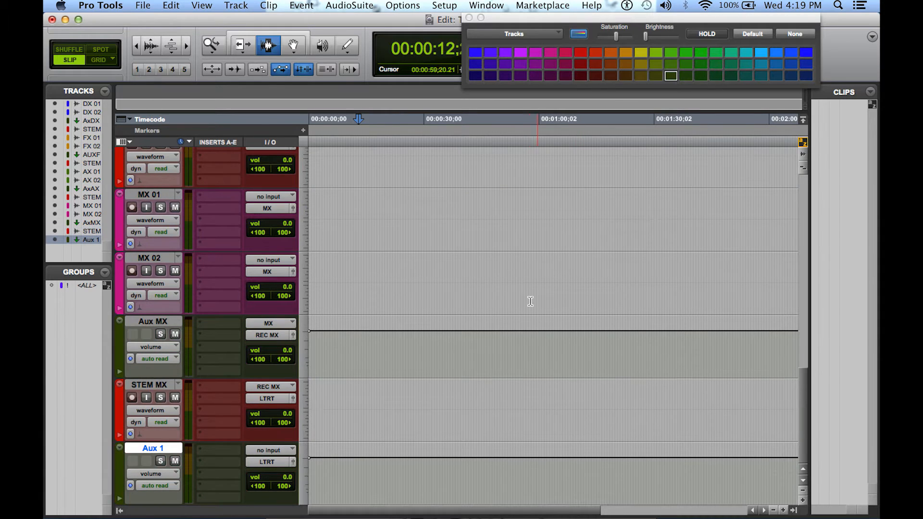
Rename the Aux 1 track as Aux REC
{"action": "double_click", "coordinate": [150, 450]}
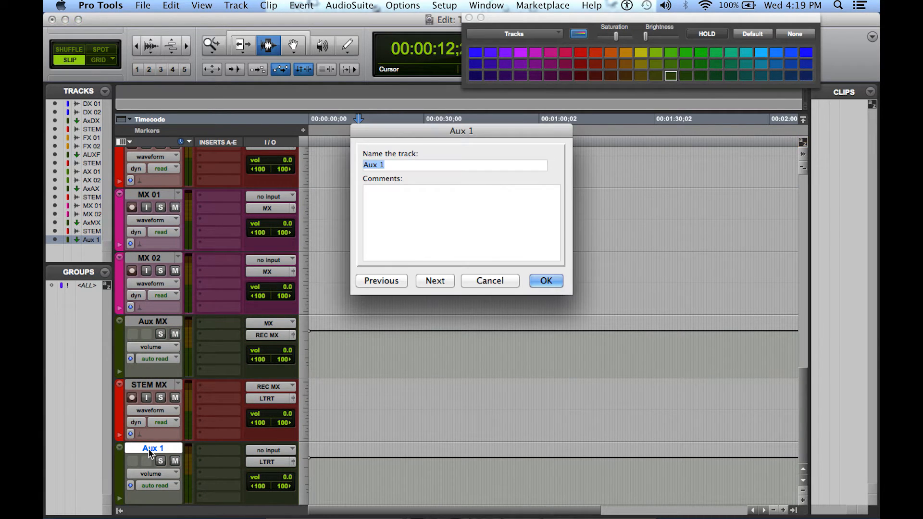
{"action": "key", "text": "Right"}
{"action": "key", "text": "BackSpace"}
{"action": "type", "text": "REC"}
{"action": "key", "text": "Return"}
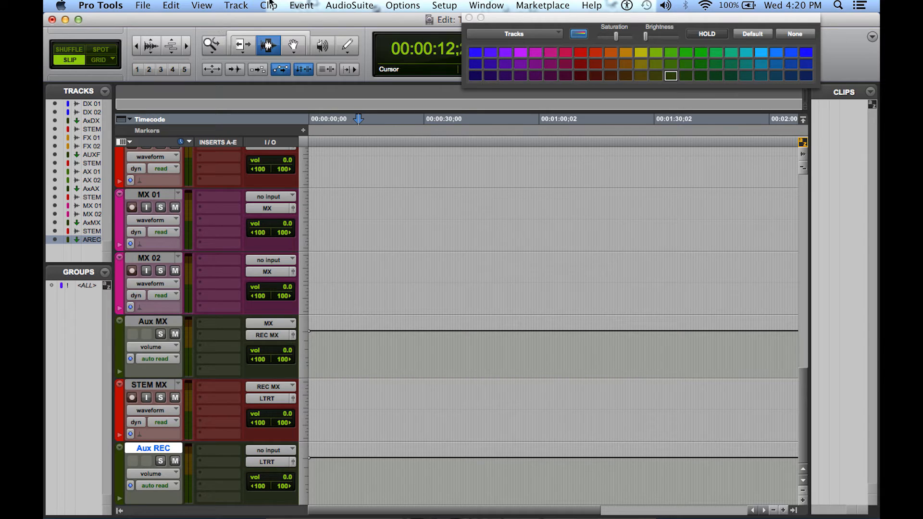
Create one new stereo audio track below the Aux REC track
{"action": "left_click", "coordinate": [244, 9]}
{"action": "left_click", "coordinate": [238, 20]}
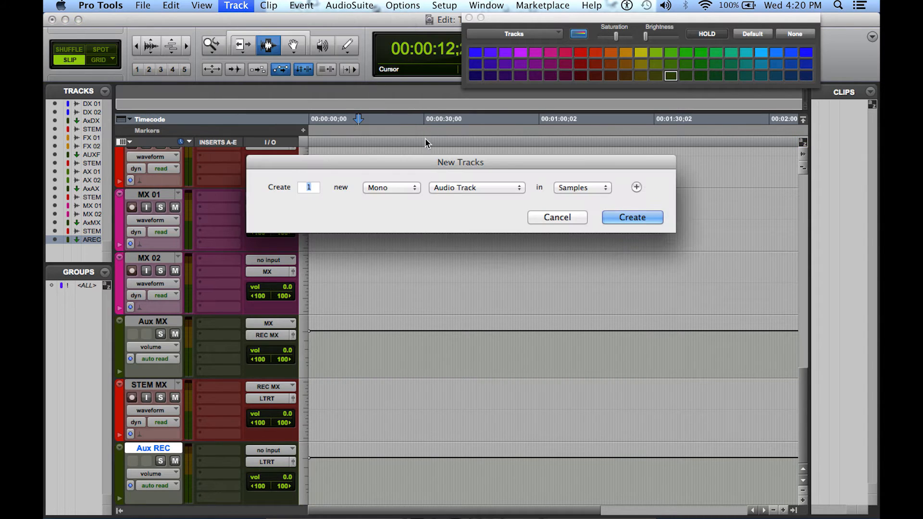
{"action": "left_click", "coordinate": [405, 188]}
{"action": "left_click", "coordinate": [402, 199]}
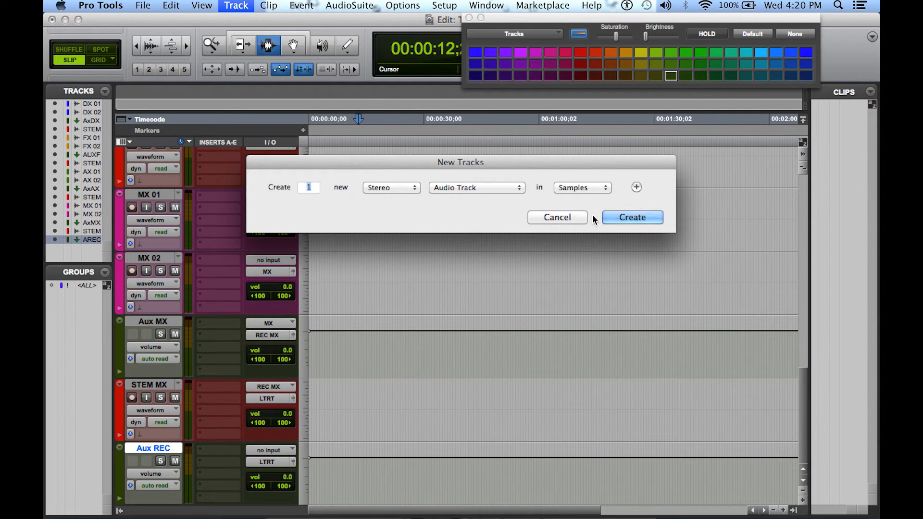
{"action": "left_click", "coordinate": [625, 215]}
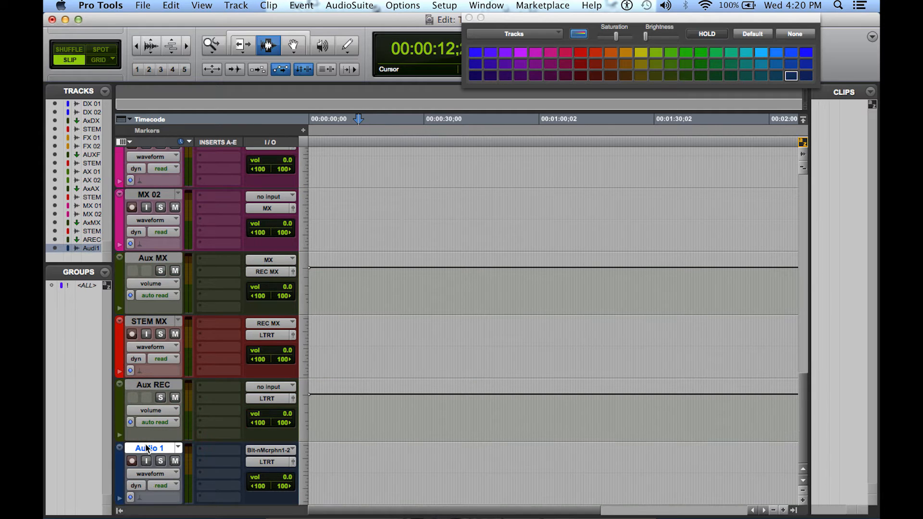
Rename the Audio 1 track as REC, color it bright red and close the color palette
{"action": "double_click", "coordinate": [146, 448]}
{"action": "type", "text": "REC"}
{"action": "key", "text": "Return"}
{"action": "left_click", "coordinate": [579, 56]}
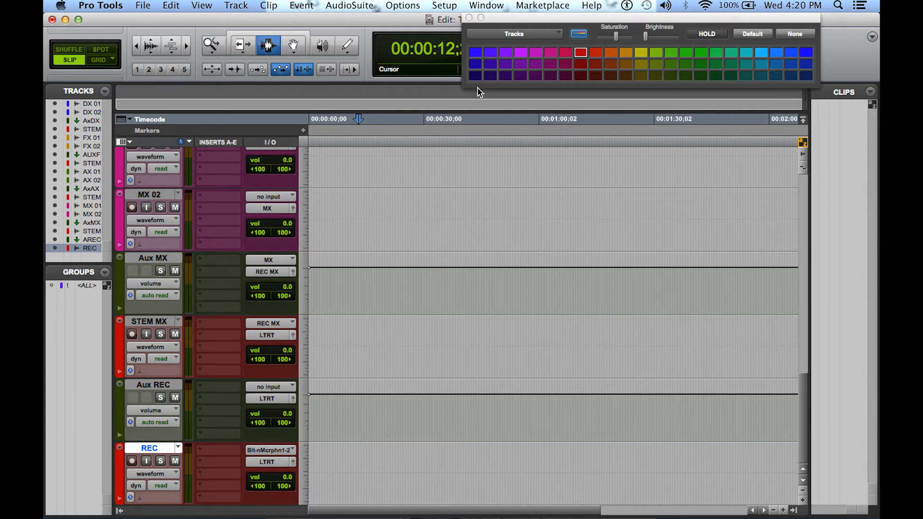
{"action": "left_click", "coordinate": [469, 18]}
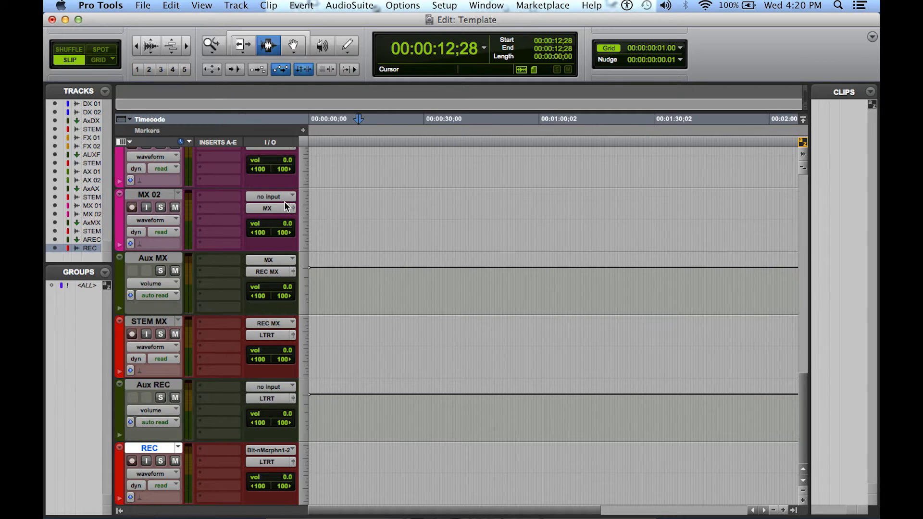
Route the outputs of the STEM DX and STEM FX tracks to the stereo AUX REC bus
{"action": "scroll", "coordinate": [287, 206], "scroll_direction": "up", "scroll_amount": 15}
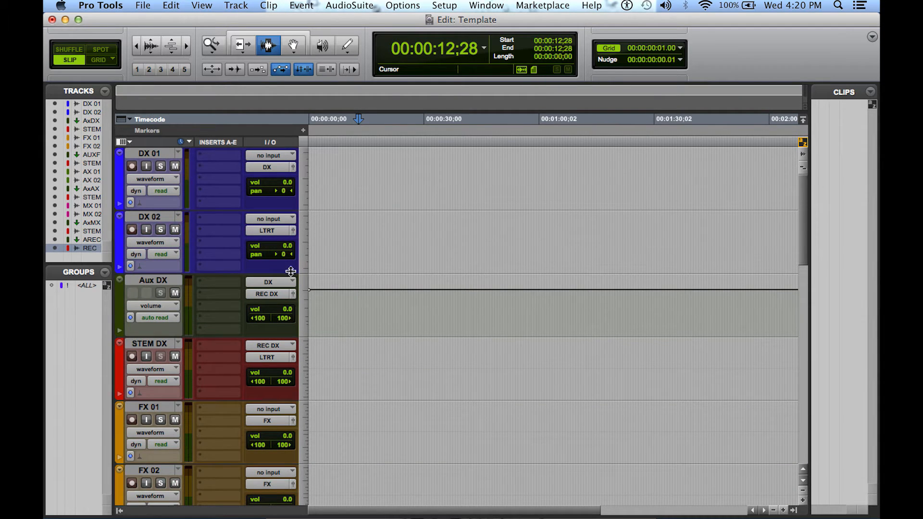
{"action": "scroll", "coordinate": [288, 269], "scroll_direction": "down", "scroll_amount": 5}
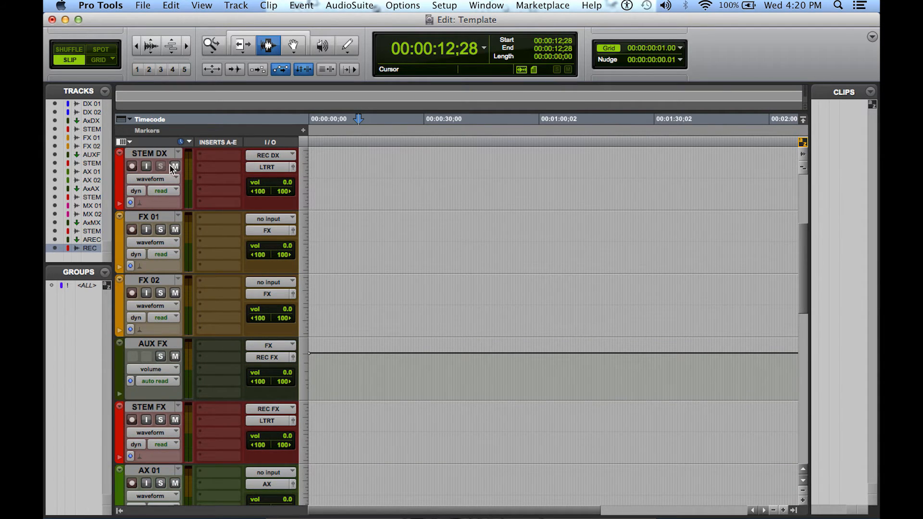
{"action": "left_click", "coordinate": [282, 167]}
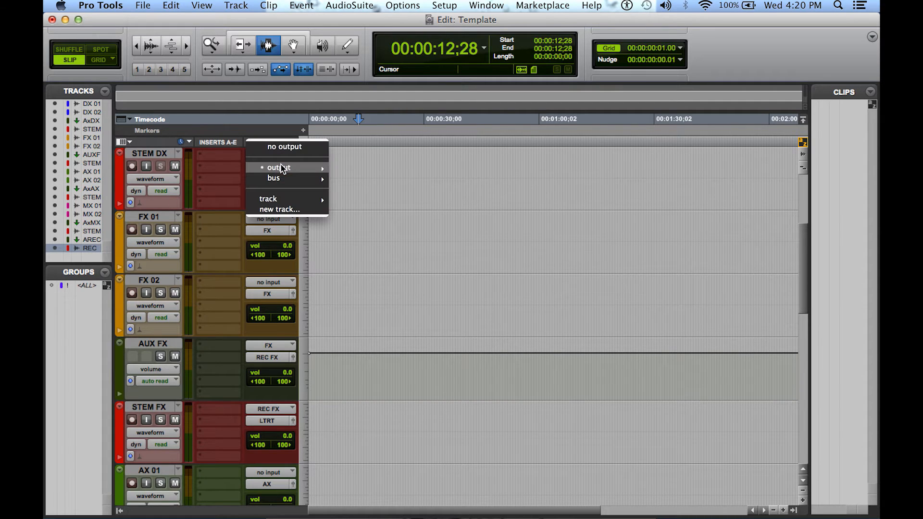
{"action": "mouse_move", "coordinate": [287, 178]}
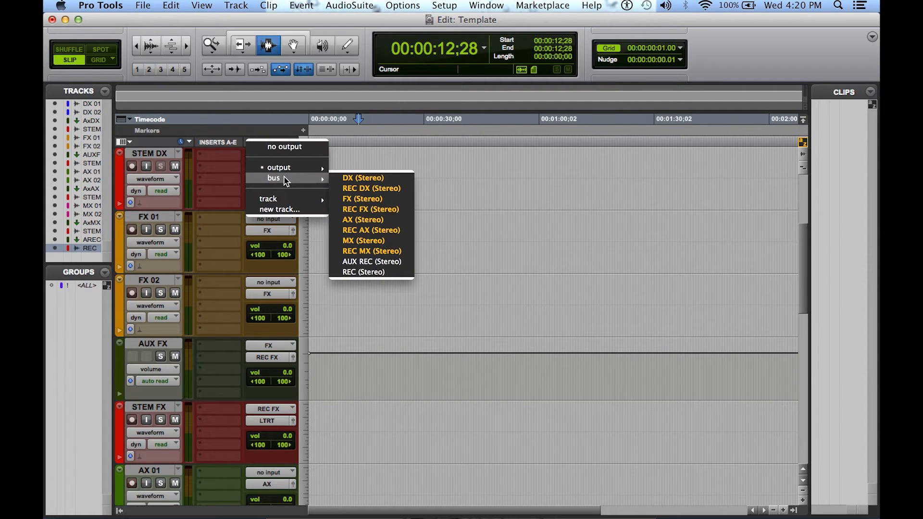
{"action": "left_click", "coordinate": [387, 262]}
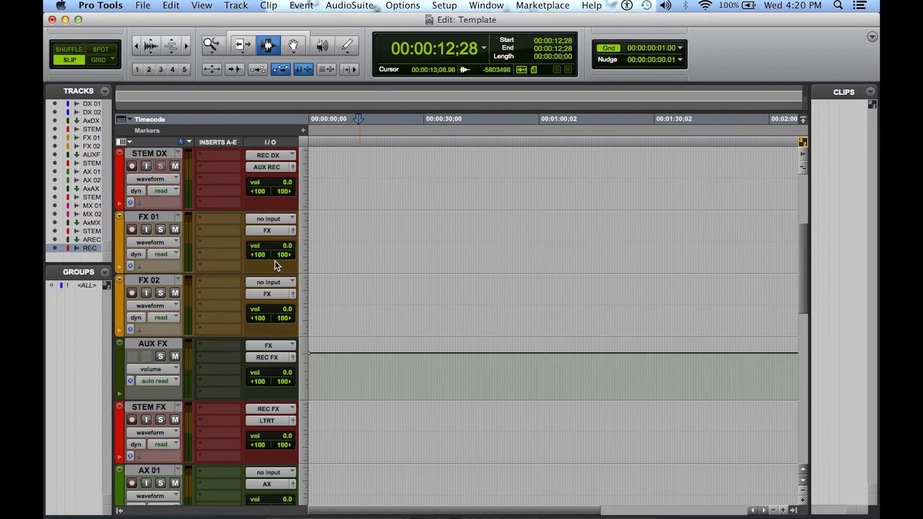
{"action": "scroll", "coordinate": [232, 281], "scroll_direction": "down", "scroll_amount": 3}
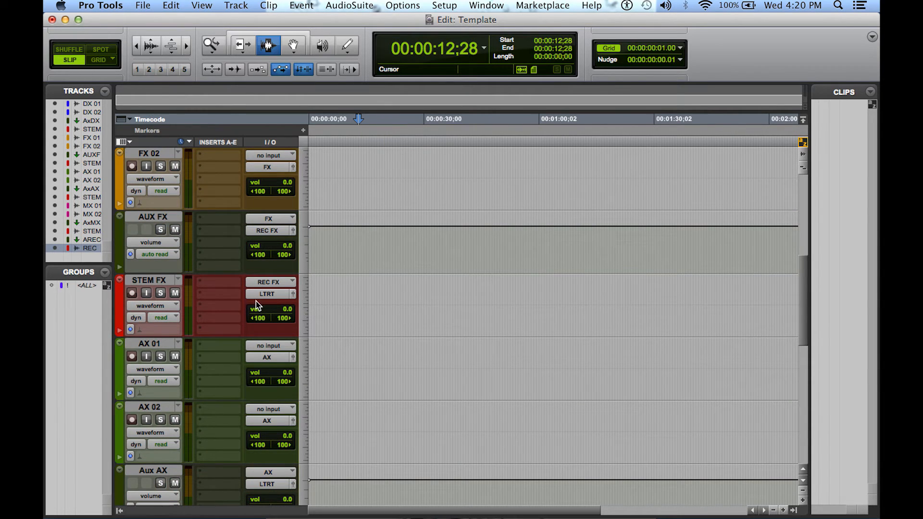
{"action": "left_click", "coordinate": [269, 301]}
{"action": "mouse_move", "coordinate": [283, 305]}
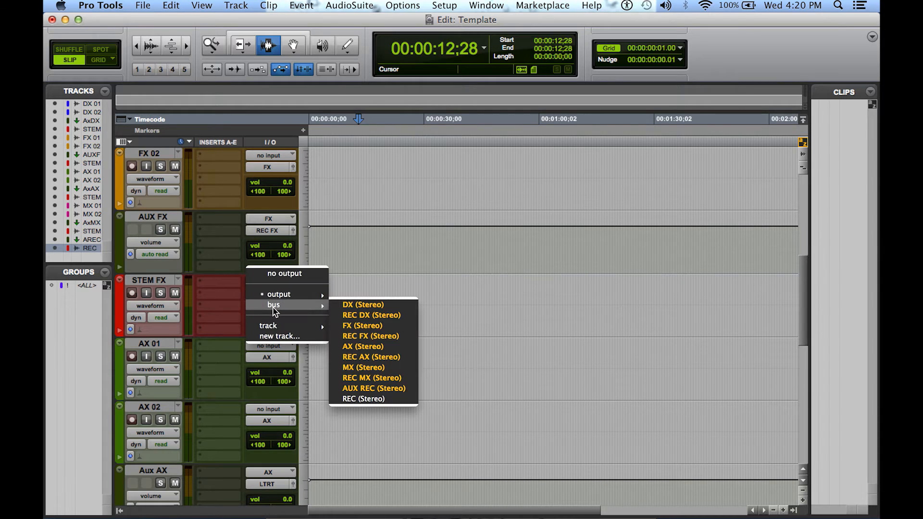
{"action": "left_click", "coordinate": [407, 391]}
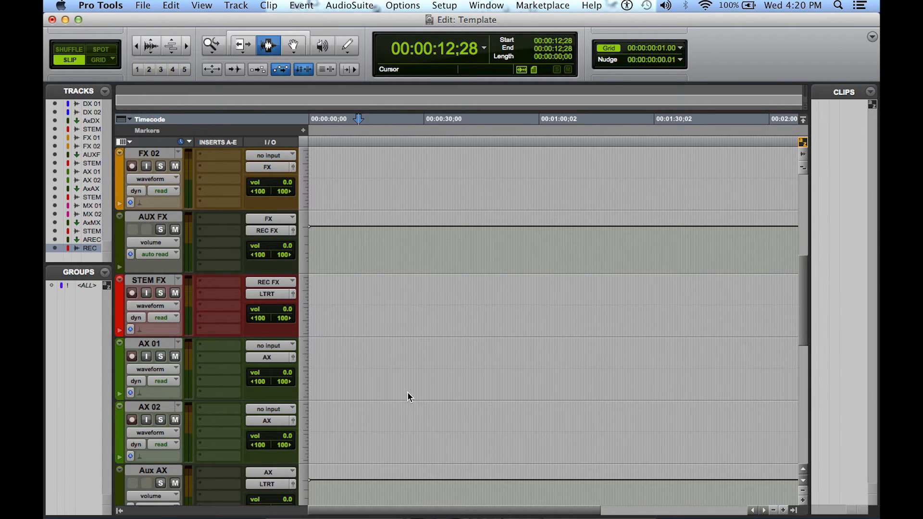
Route the outputs of the STEM AX and STEM MX tracks to the stereo AUX REC bus
{"action": "scroll", "coordinate": [408, 394], "scroll_direction": "down", "scroll_amount": 5}
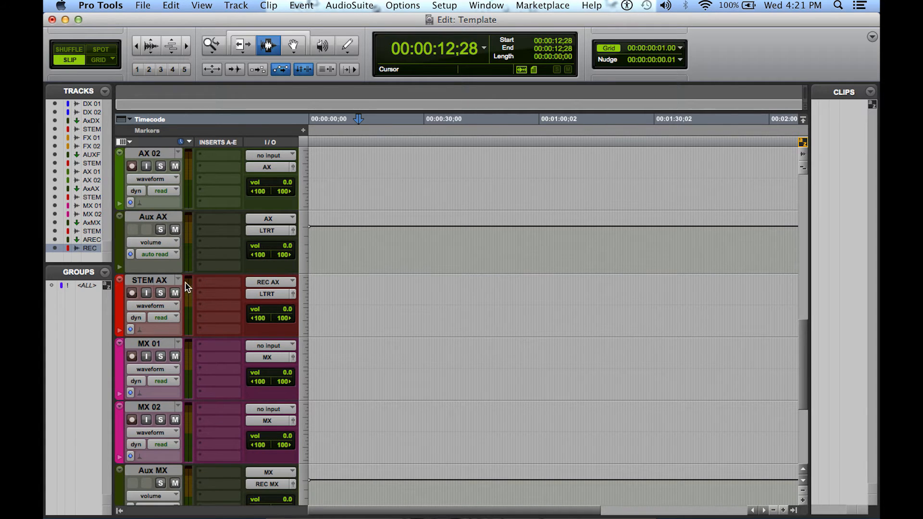
{"action": "left_click", "coordinate": [263, 297]}
{"action": "mouse_move", "coordinate": [270, 306]}
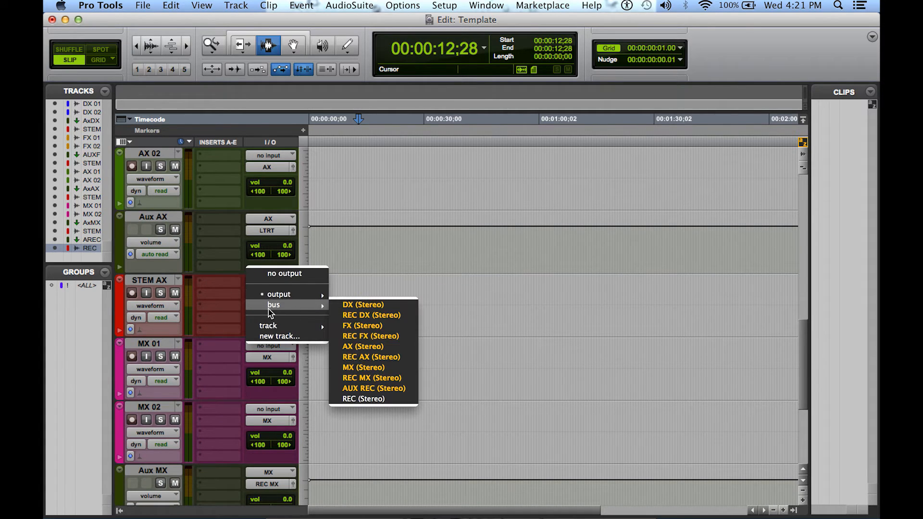
{"action": "left_click", "coordinate": [379, 389]}
{"action": "scroll", "coordinate": [260, 330], "scroll_direction": "down", "scroll_amount": 2}
{"action": "scroll", "coordinate": [260, 330], "scroll_direction": "down", "scroll_amount": 3}
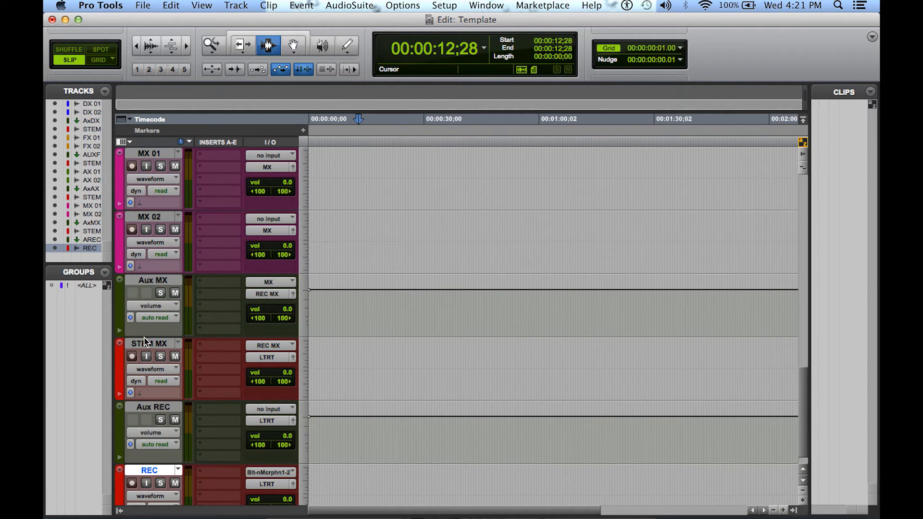
{"action": "scroll", "coordinate": [152, 353], "scroll_direction": "up", "scroll_amount": 3}
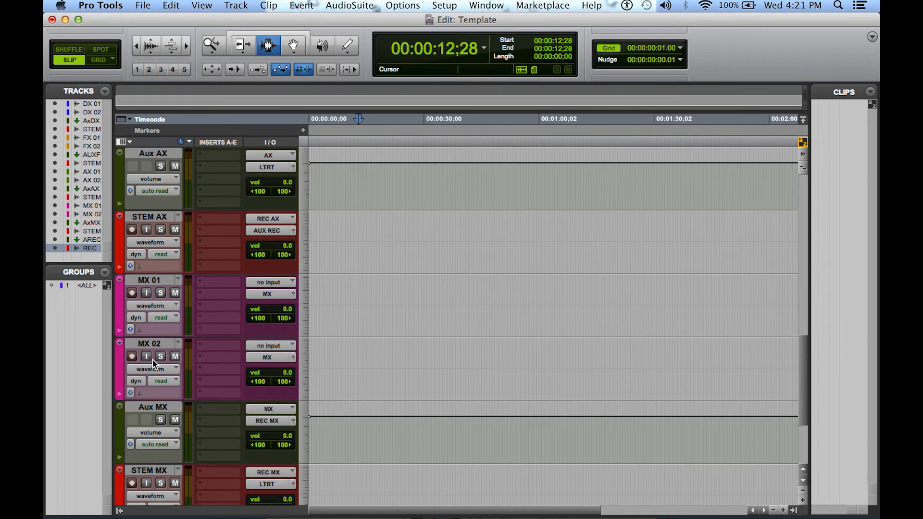
{"action": "scroll", "coordinate": [153, 364], "scroll_direction": "down", "scroll_amount": 3}
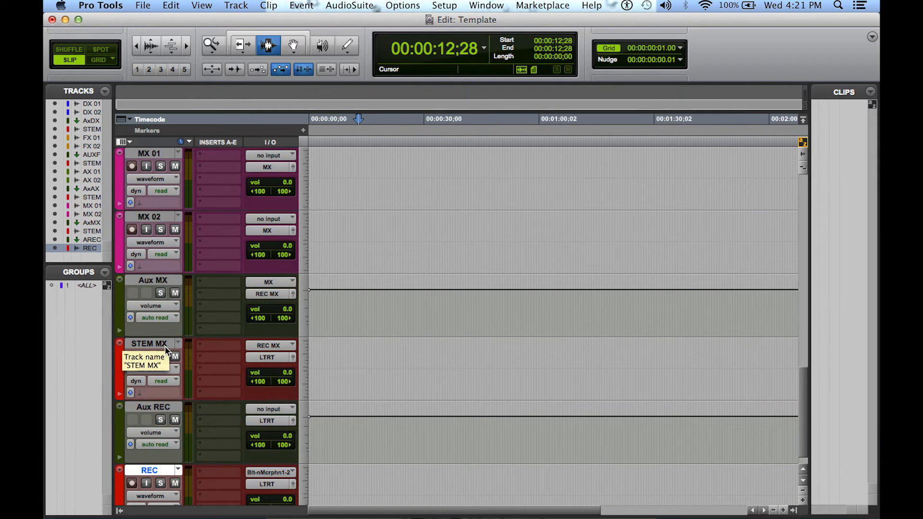
{"action": "left_click", "coordinate": [265, 358]}
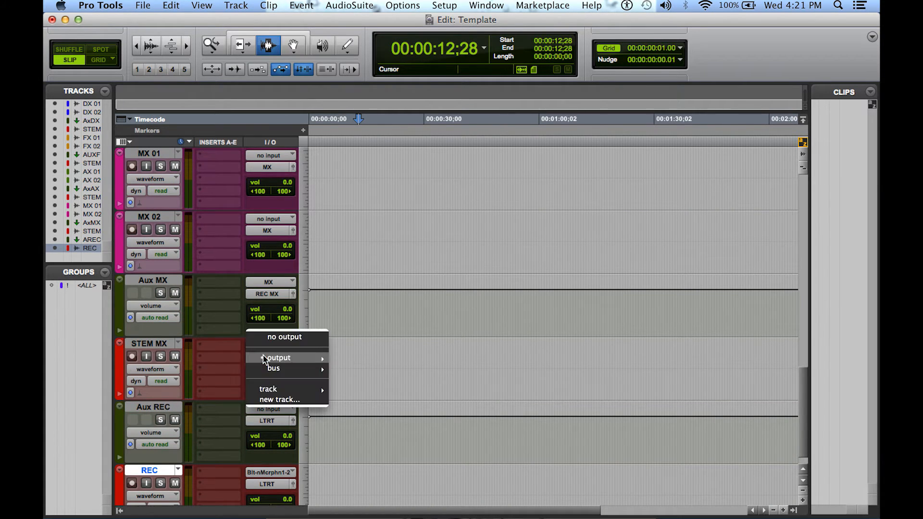
{"action": "mouse_move", "coordinate": [274, 370]}
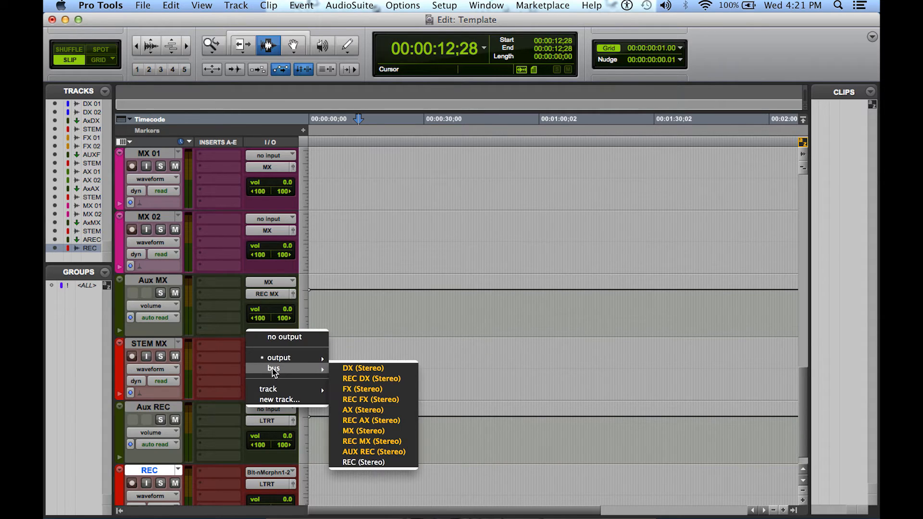
{"action": "left_click", "coordinate": [407, 452]}
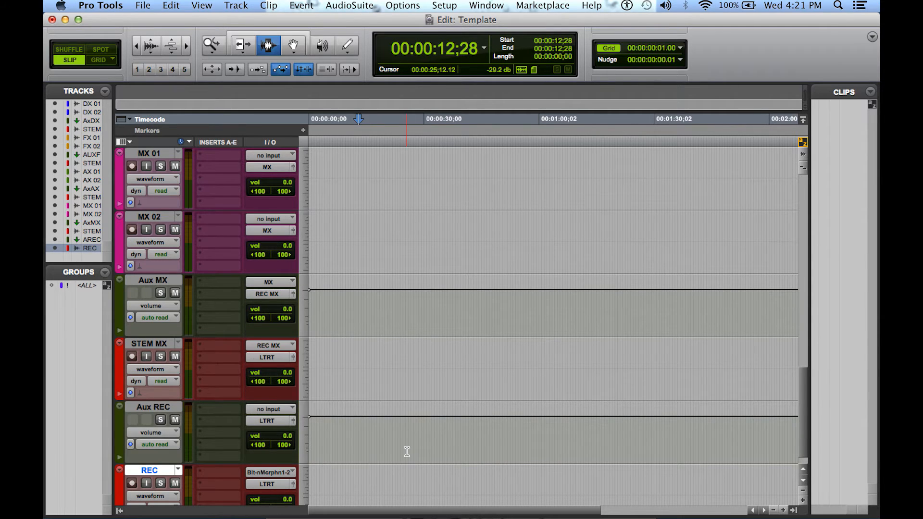
Set the Aux REC track's input to the stereo AUX REC bus and its output to the stereo REC bus
{"action": "scroll", "coordinate": [406, 452], "scroll_direction": "down", "scroll_amount": 1}
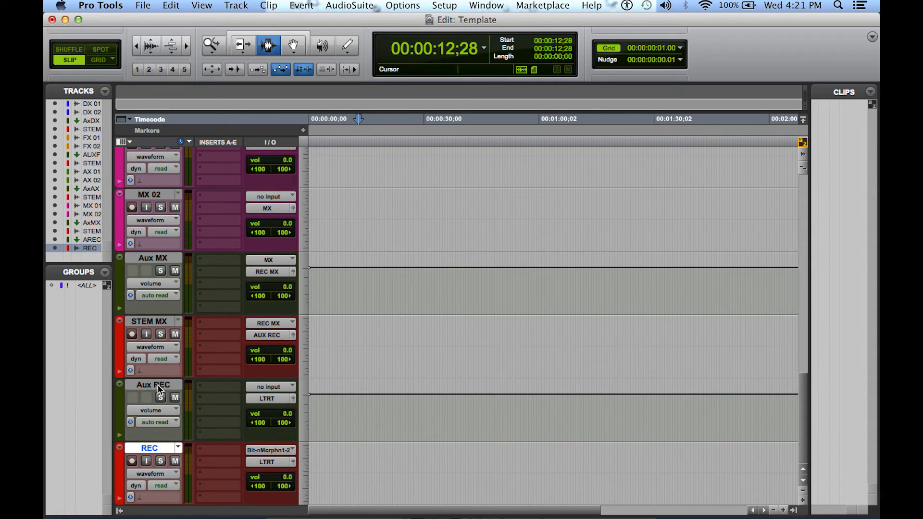
{"action": "left_click", "coordinate": [270, 387]}
{"action": "mouse_move", "coordinate": [278, 419]}
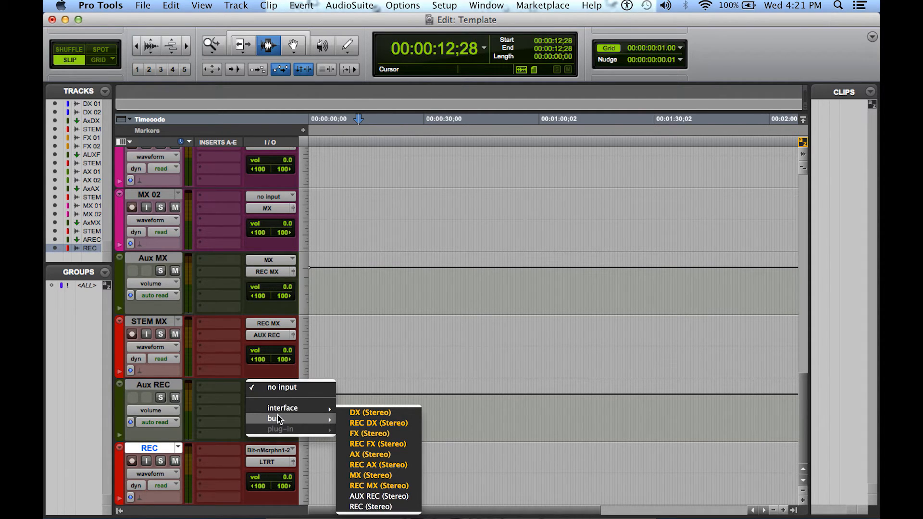
{"action": "left_click", "coordinate": [391, 495]}
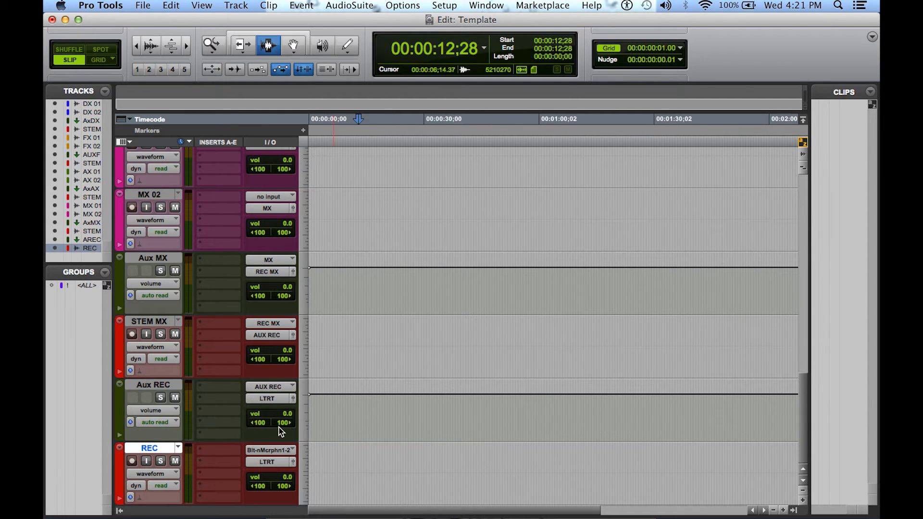
{"action": "left_click", "coordinate": [276, 399]}
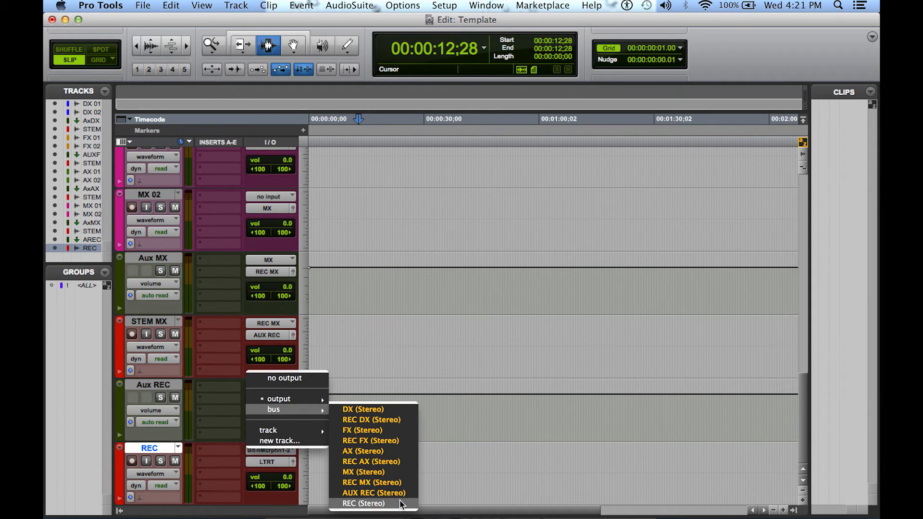
{"action": "left_click", "coordinate": [370, 503]}
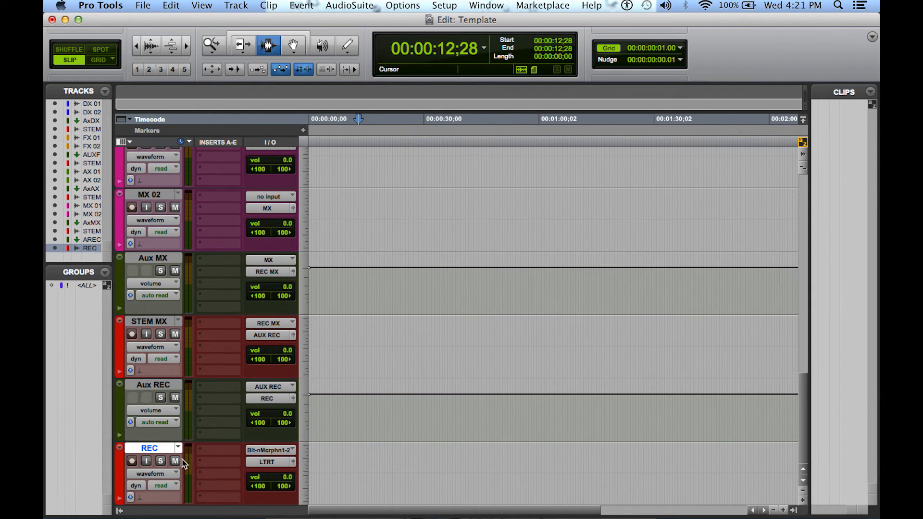
Set the REC track's input to the stereo REC bus and its output to LTRT (Built-in Output 1-2)
{"action": "left_click", "coordinate": [283, 452]}
{"action": "mouse_move", "coordinate": [285, 459]}
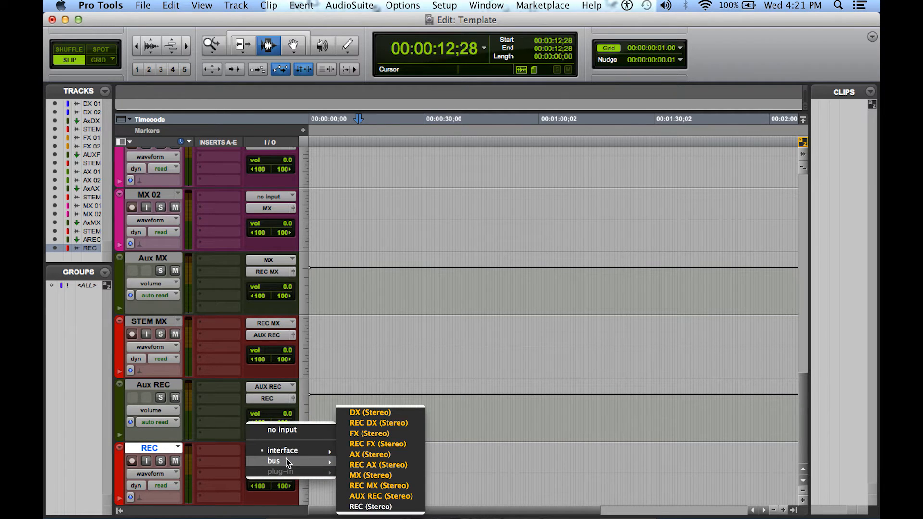
{"action": "left_click", "coordinate": [369, 508]}
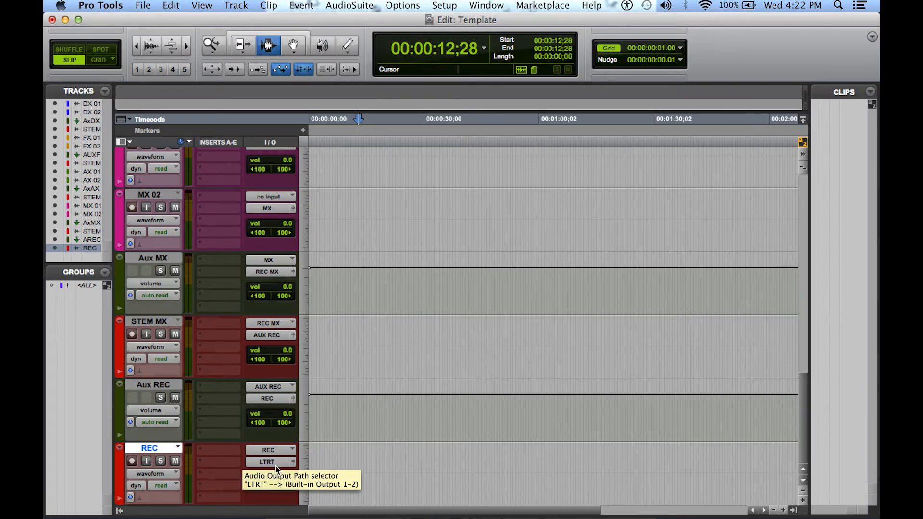
{"action": "left_click", "coordinate": [273, 462]}
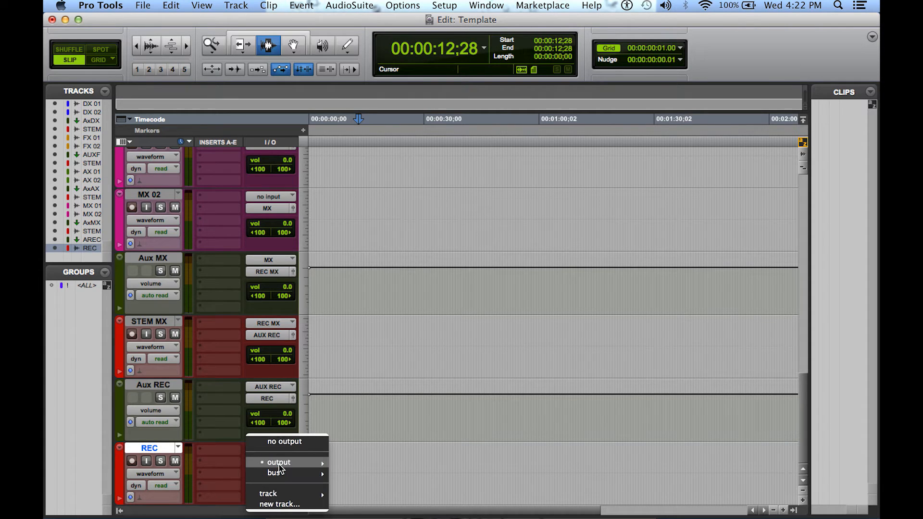
{"action": "mouse_move", "coordinate": [284, 464]}
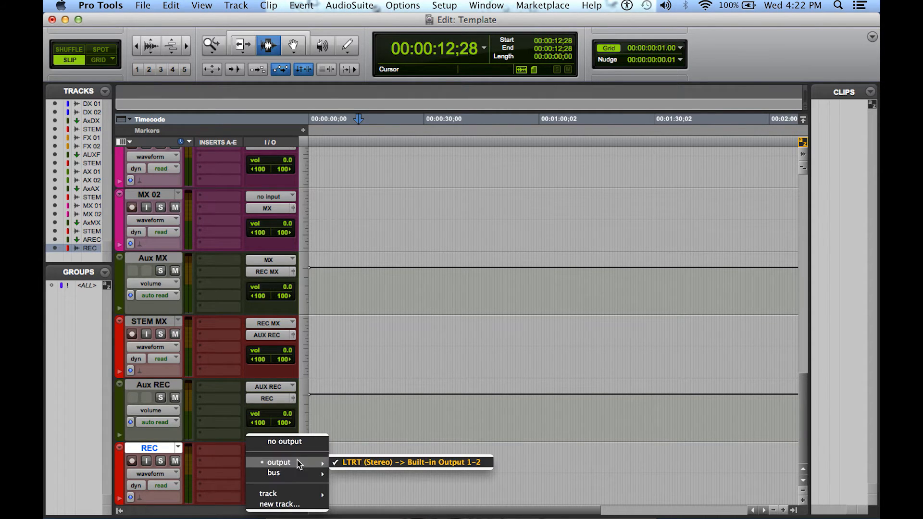
{"action": "left_click", "coordinate": [360, 463]}
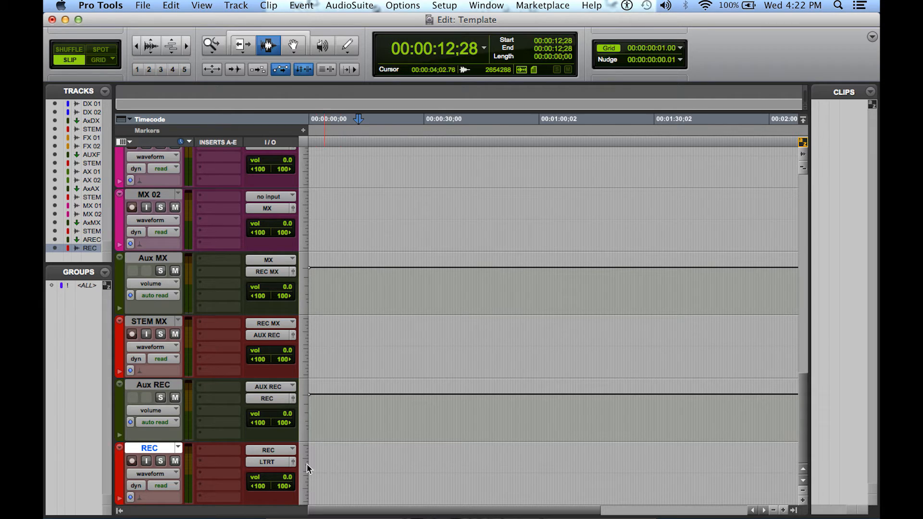
Put the REC, Aux REC, STEM MX and Aux MX tracks in solo safe mode
{"action": "left_click", "coordinate": [162, 461]}
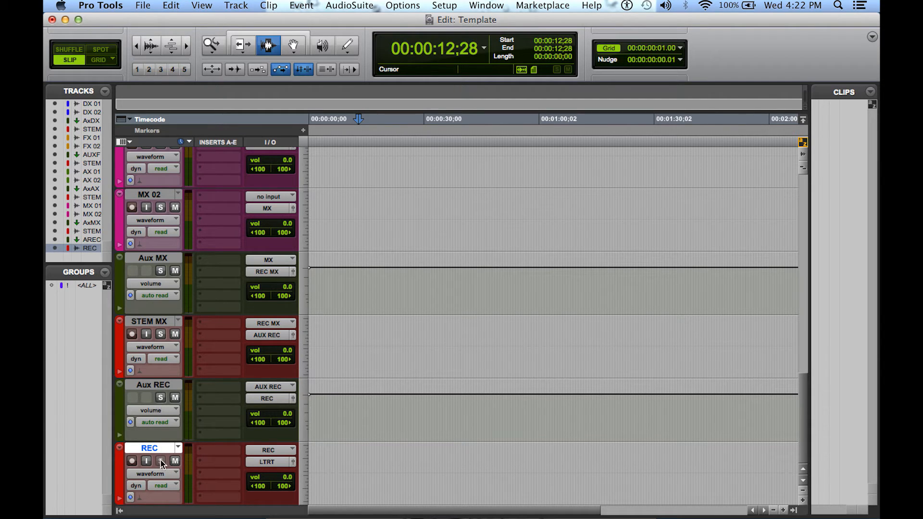
{"action": "left_click", "coordinate": [160, 398]}
{"action": "left_click", "coordinate": [161, 270]}
{"action": "scroll", "coordinate": [160, 272], "scroll_direction": "up", "scroll_amount": 5}
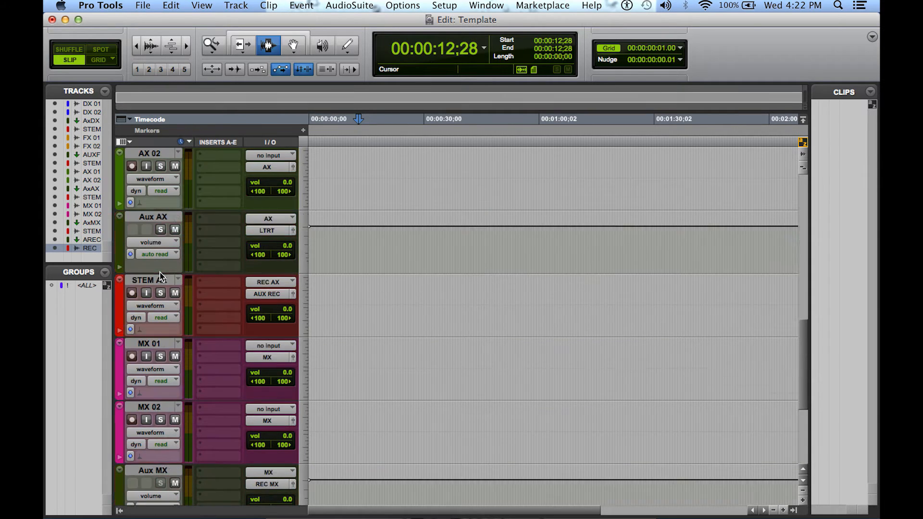
Put the STEM and Aux tracks of the AX, FX and DX groups in solo safe mode
{"action": "left_click", "coordinate": [160, 356]}
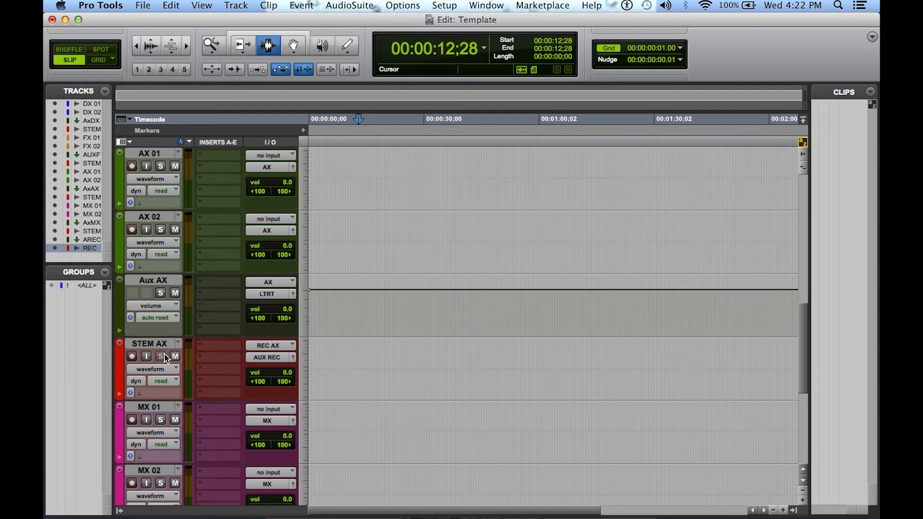
{"action": "left_click", "coordinate": [161, 293]}
{"action": "scroll", "coordinate": [161, 298], "scroll_direction": "up", "scroll_amount": 3}
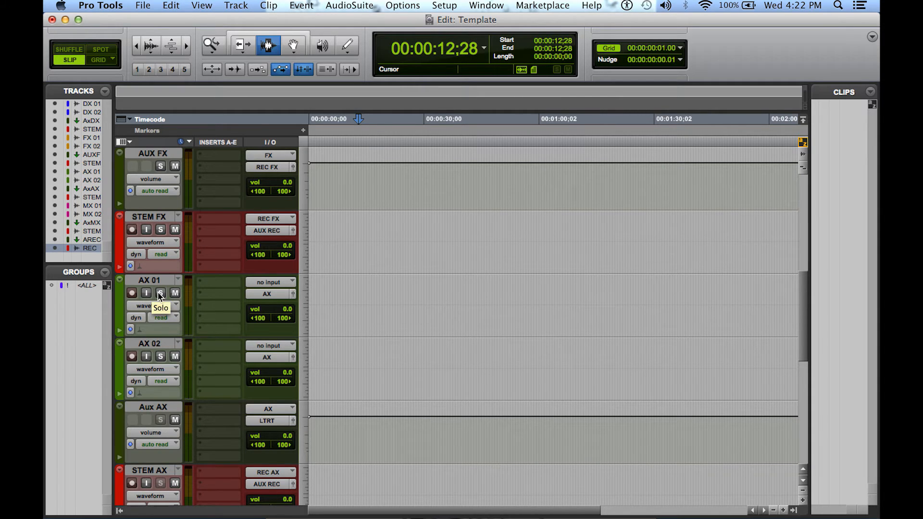
{"action": "left_click", "coordinate": [160, 230]}
{"action": "scroll", "coordinate": [164, 166], "scroll_direction": "up", "scroll_amount": 10}
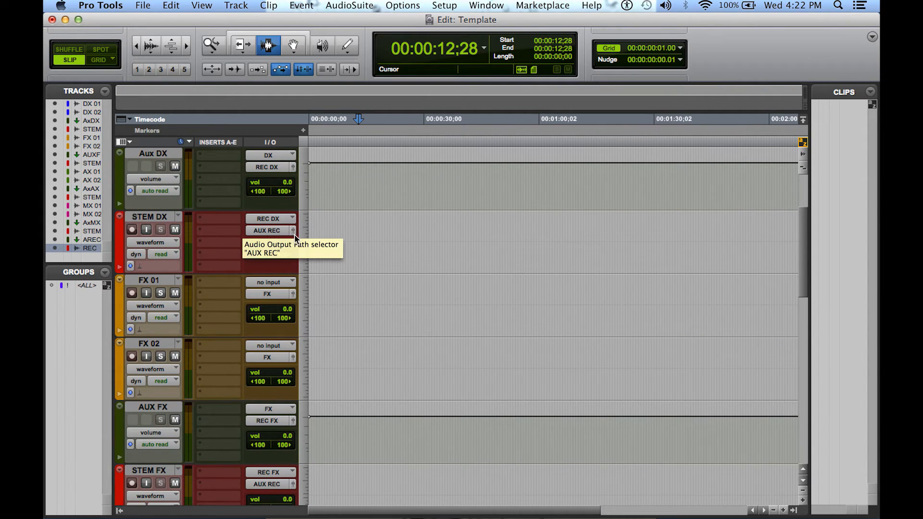
{"action": "scroll", "coordinate": [470, 284], "scroll_direction": "up", "scroll_amount": 3}
{"action": "scroll", "coordinate": [470, 284], "scroll_direction": "up", "scroll_amount": 3}
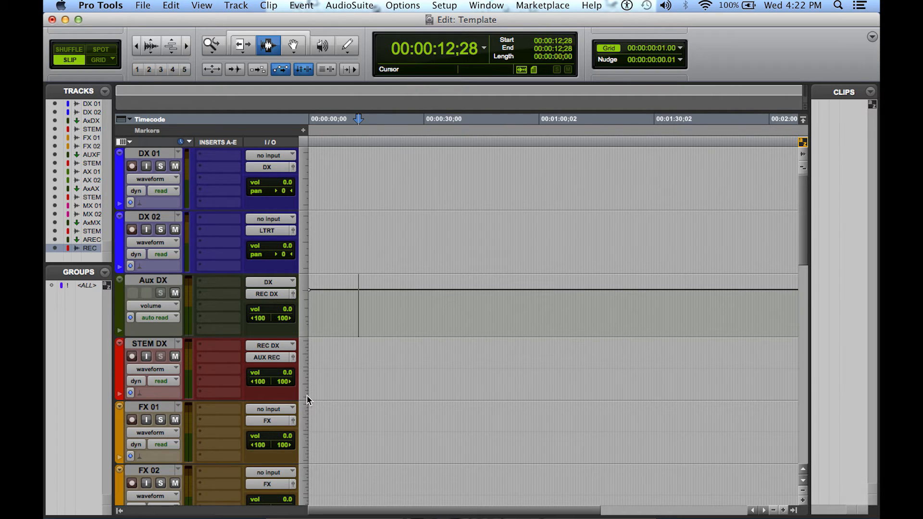
Reduce the height of all tracks in the Edit window and save the session
{"action": "left_click_drag", "start_coordinate": [304, 400], "coordinate": [308, 284]}
{"action": "left_click_drag", "start_coordinate": [318, 345], "coordinate": [325, 385]}
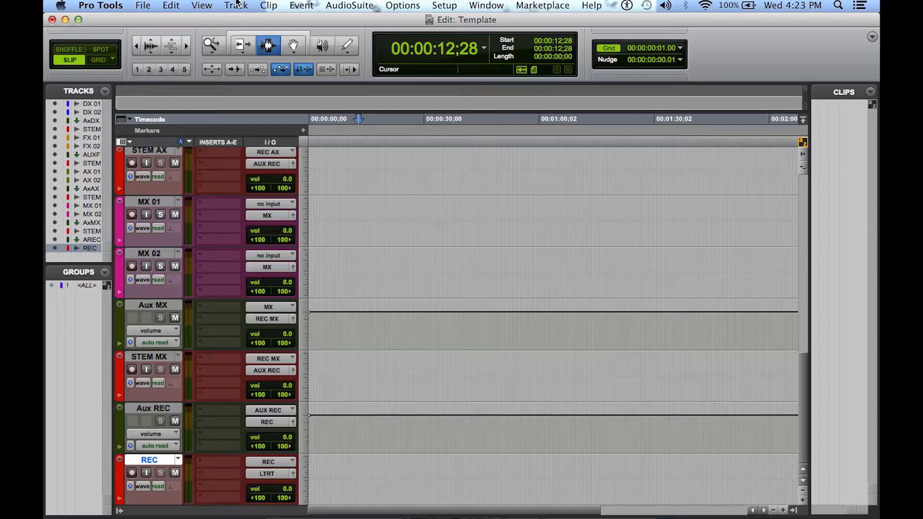
{"action": "left_click", "coordinate": [139, 5]}
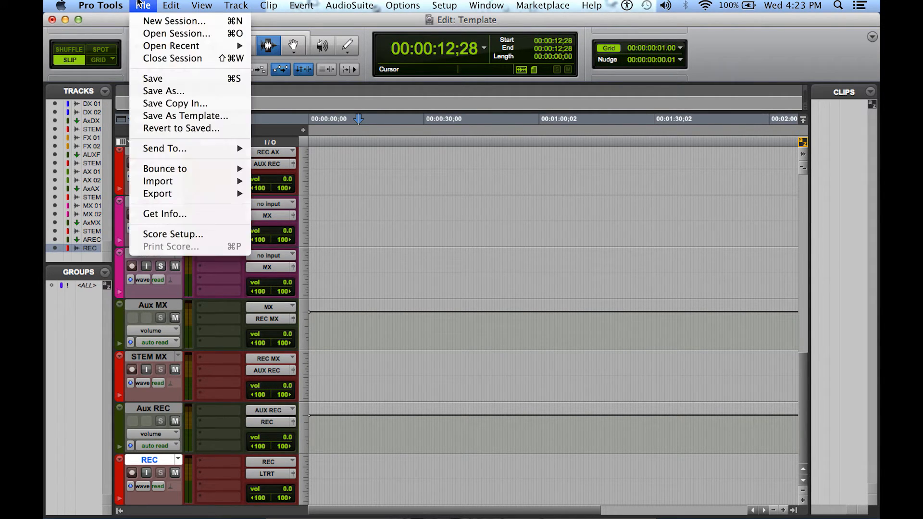
{"action": "left_click", "coordinate": [152, 79]}
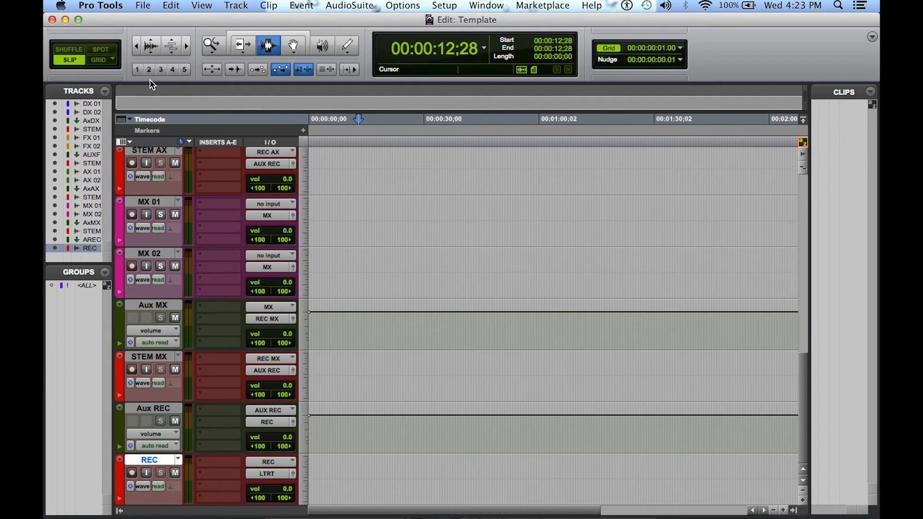
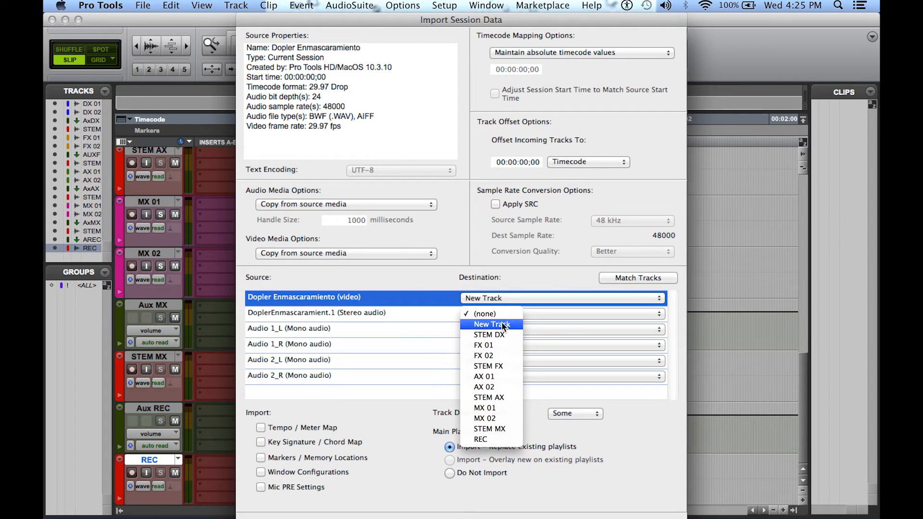
Import every video and audio track of the Dopler Enmascaramiento session as a new track, copying the video into the Video Files folder
{"action": "left_click", "coordinate": [509, 330]}
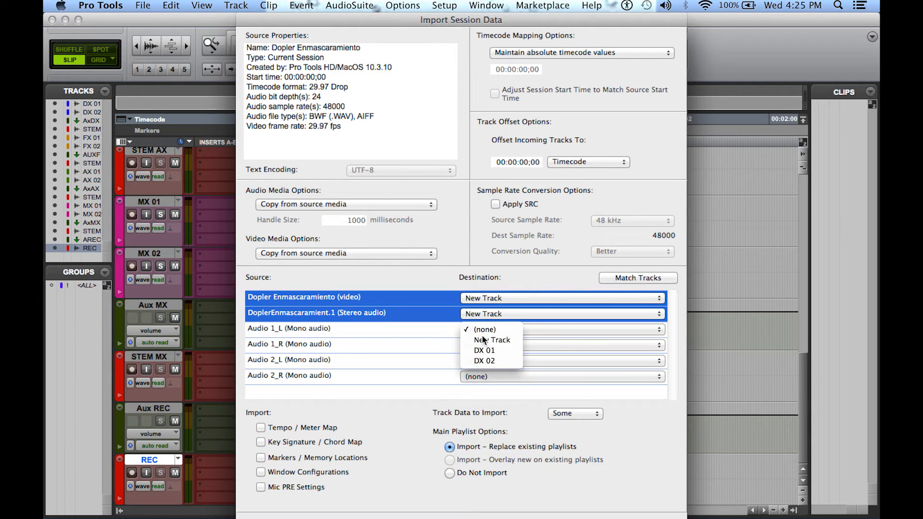
{"action": "left_click", "coordinate": [482, 339], "text": "alt"}
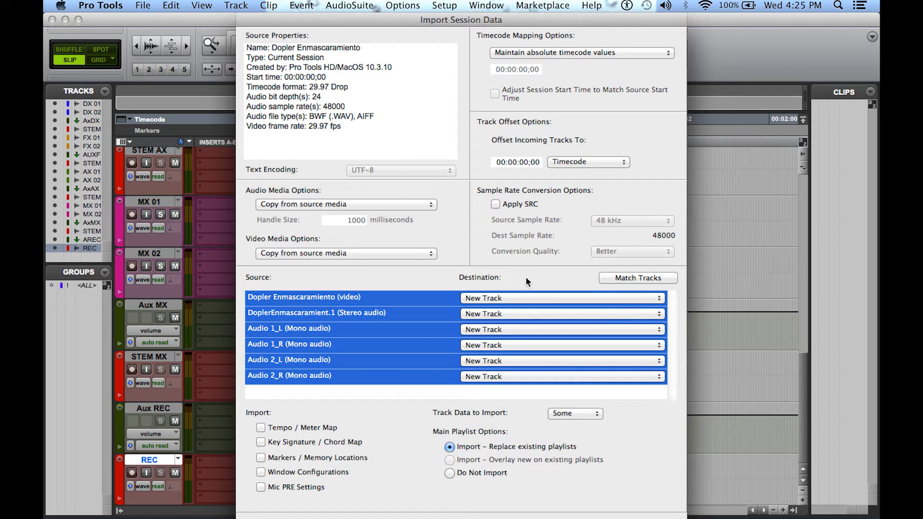
{"action": "key", "text": "Return"}
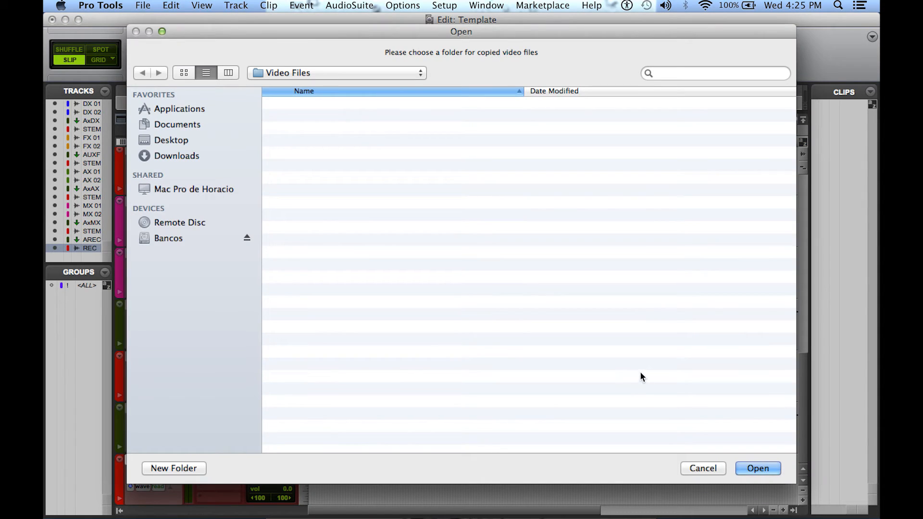
{"action": "left_click", "coordinate": [758, 468]}
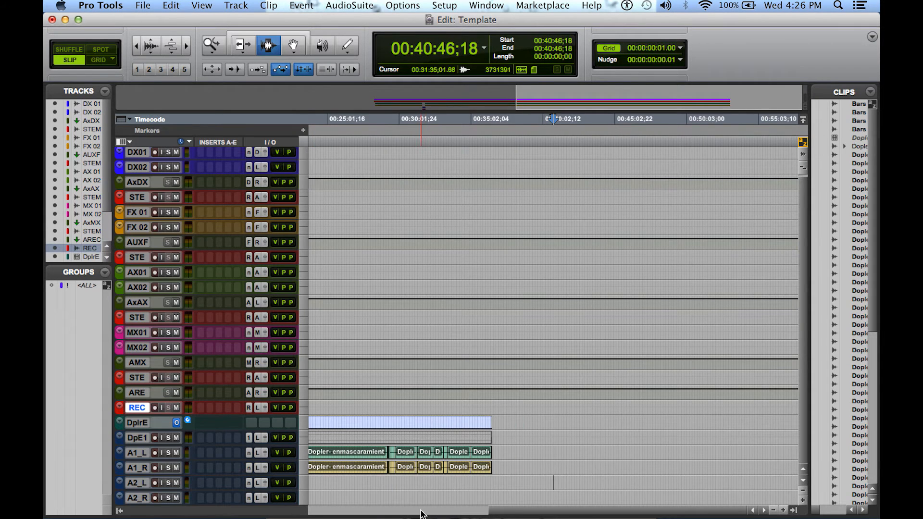
Play the imported audio from about 00:21:09;22 to check it
{"action": "left_click_drag", "start_coordinate": [511, 512], "coordinate": [390, 510]}
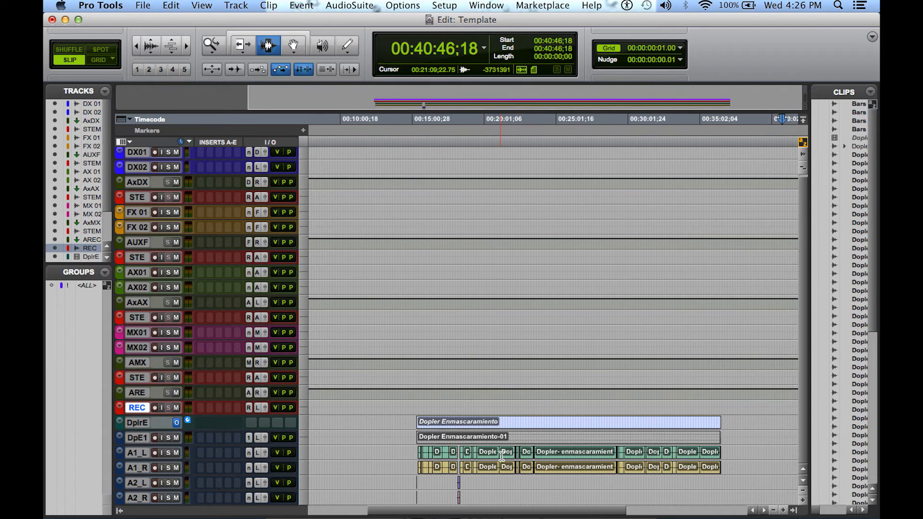
{"action": "left_click", "coordinate": [501, 455]}
{"action": "key", "text": "space"}
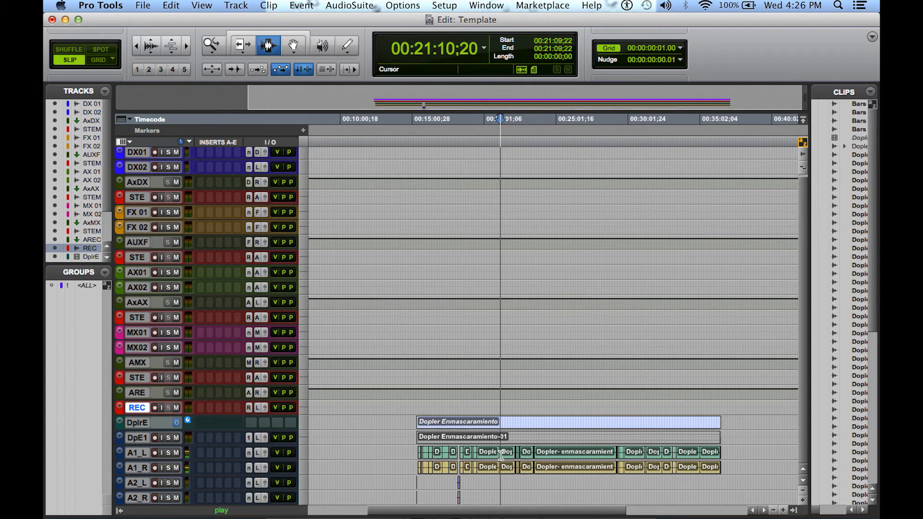
{"action": "key", "text": "space"}
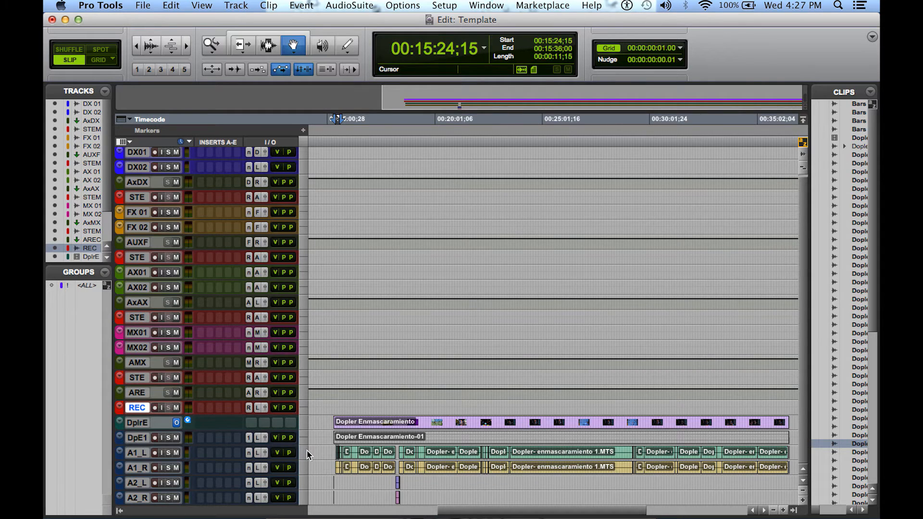
Set the height of all tracks to medium
{"action": "left_click", "coordinate": [307, 453]}
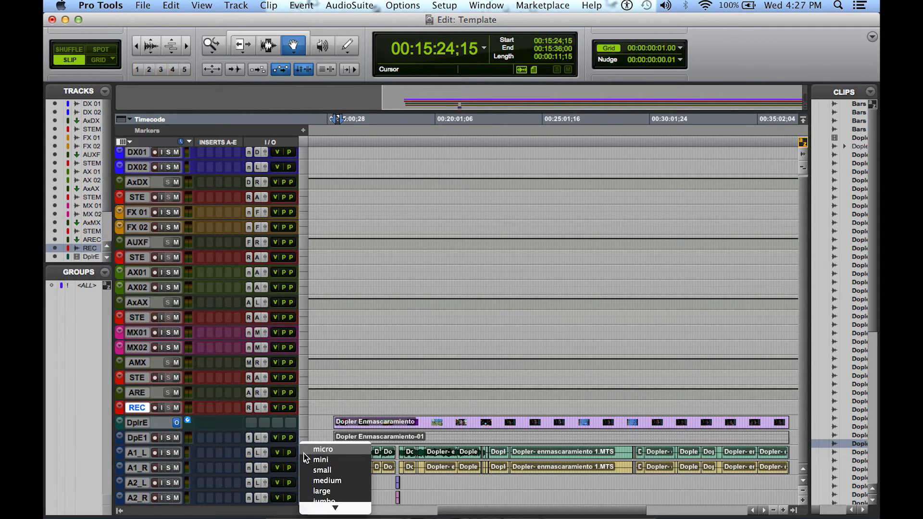
{"action": "left_click", "coordinate": [313, 480]}
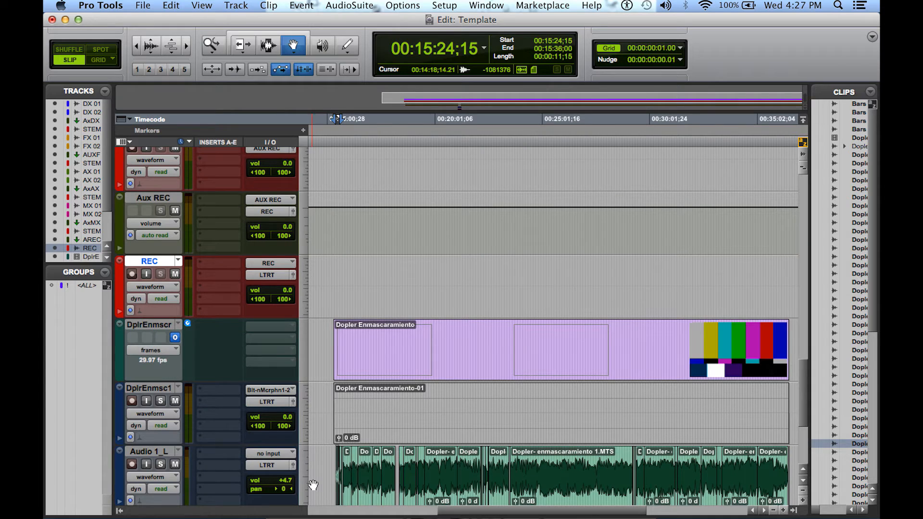
{"action": "scroll", "coordinate": [356, 423], "scroll_direction": "down", "scroll_amount": 5}
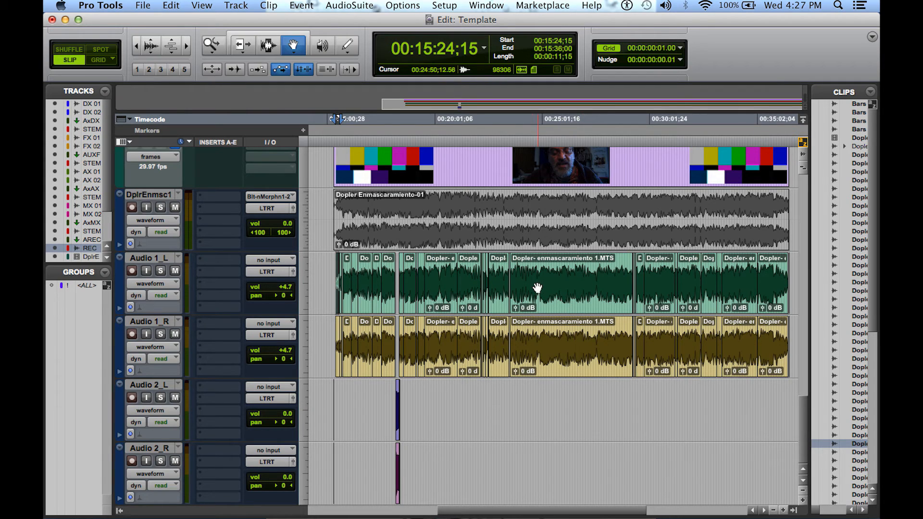
Move the imported video track and its stereo audio track DplrEnmsc1 above DX 01 in the track order
{"action": "left_click", "coordinate": [476, 213]}
{"action": "scroll", "coordinate": [287, 243], "scroll_direction": "up", "scroll_amount": 1}
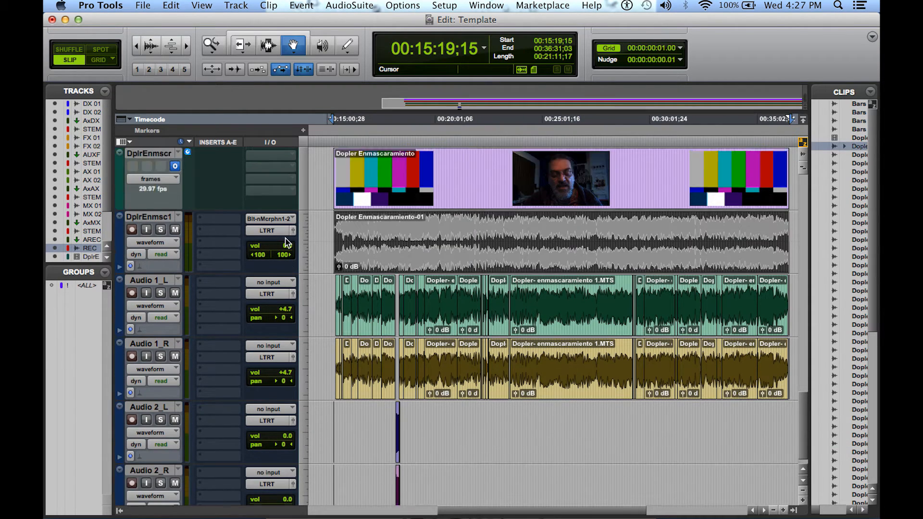
{"action": "scroll", "coordinate": [217, 274], "scroll_direction": "up", "scroll_amount": 5}
{"action": "left_click", "coordinate": [150, 282]}
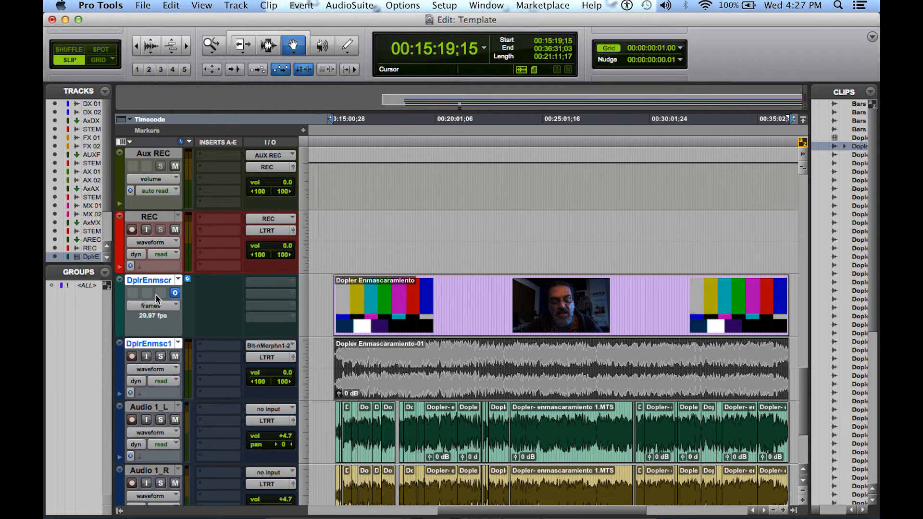
{"action": "left_click_drag", "start_coordinate": [154, 281], "coordinate": [159, 106]}
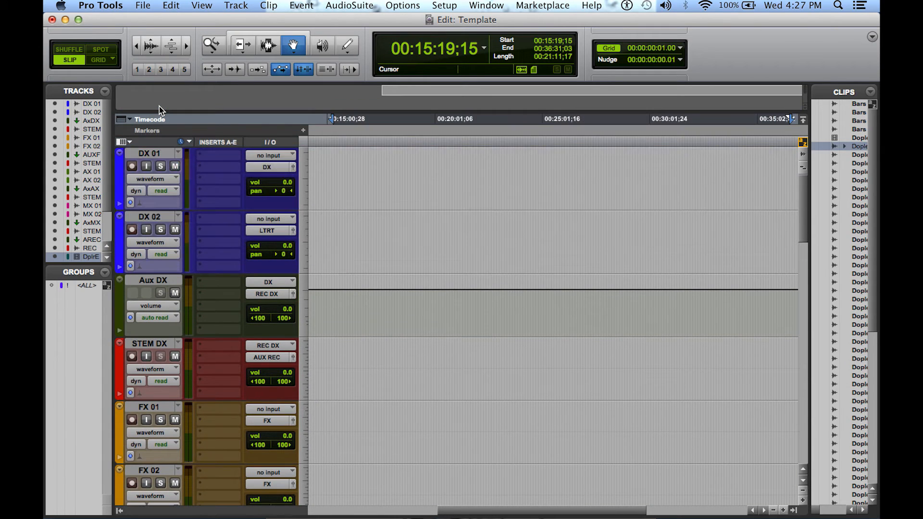
Move all clips on Audio 1_L and Audio 1_R onto DX 01 and DX 02, keeping their timecode positions
{"action": "scroll", "coordinate": [503, 338], "scroll_direction": "down", "scroll_amount": 3}
{"action": "scroll", "coordinate": [502, 338], "scroll_direction": "down", "scroll_amount": 15}
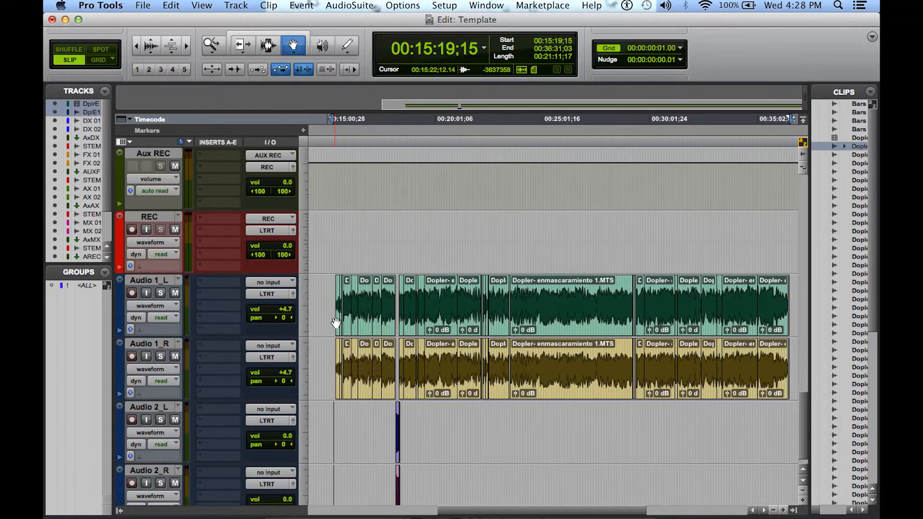
{"action": "left_click", "coordinate": [335, 323]}
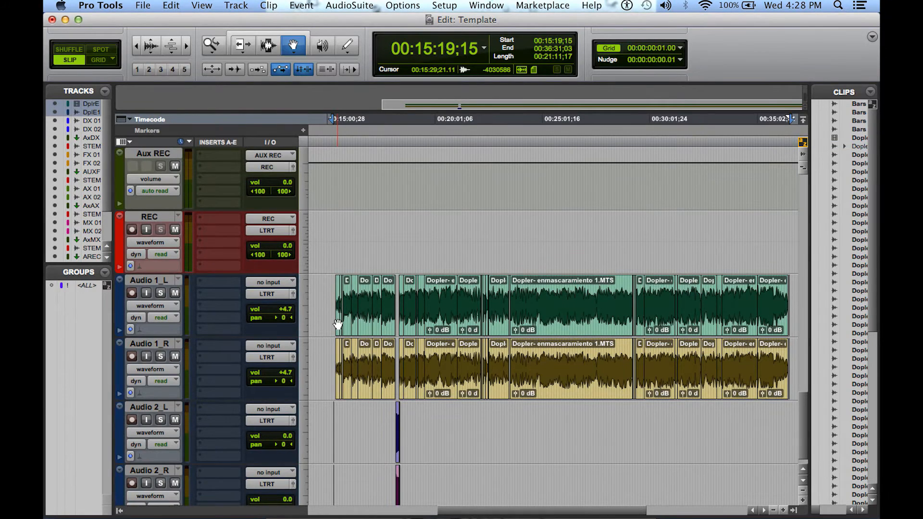
{"action": "double_click", "coordinate": [338, 325]}
{"action": "left_click", "coordinate": [395, 251]}
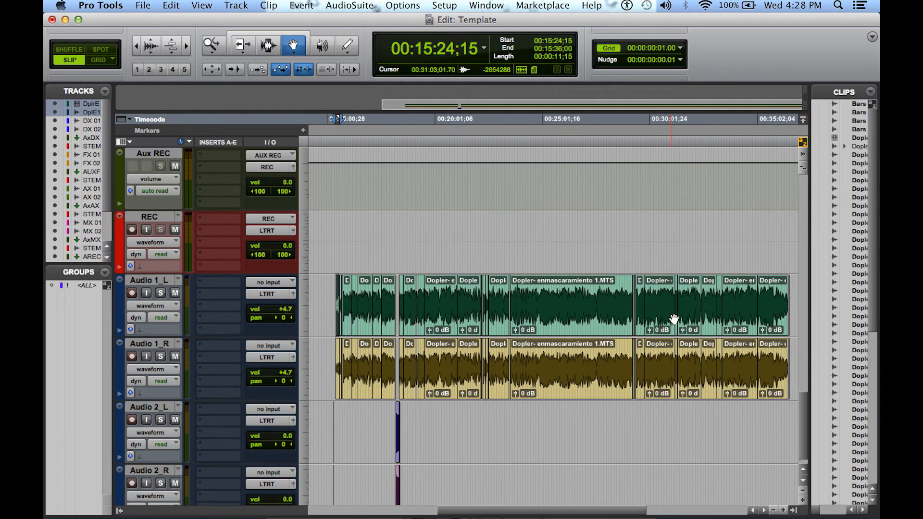
{"action": "left_click", "coordinate": [775, 317], "text": "shift"}
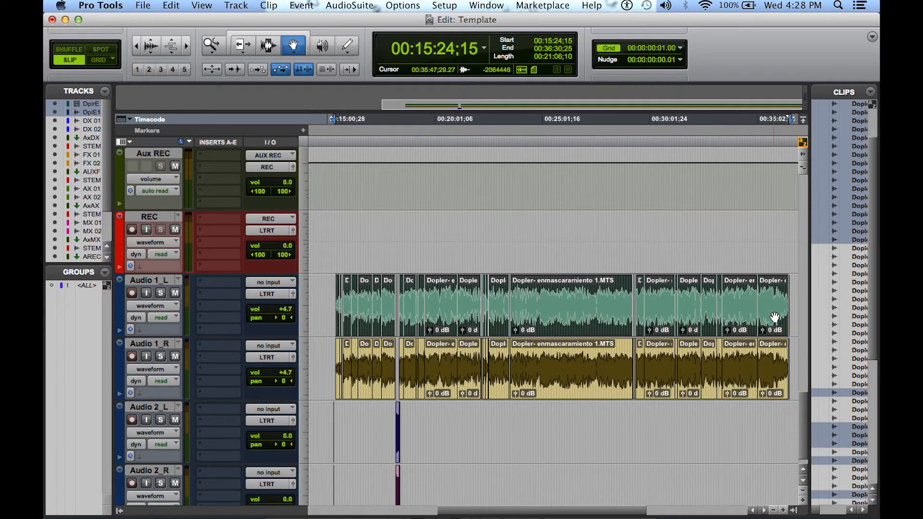
{"action": "left_click", "coordinate": [770, 368], "text": "shift"}
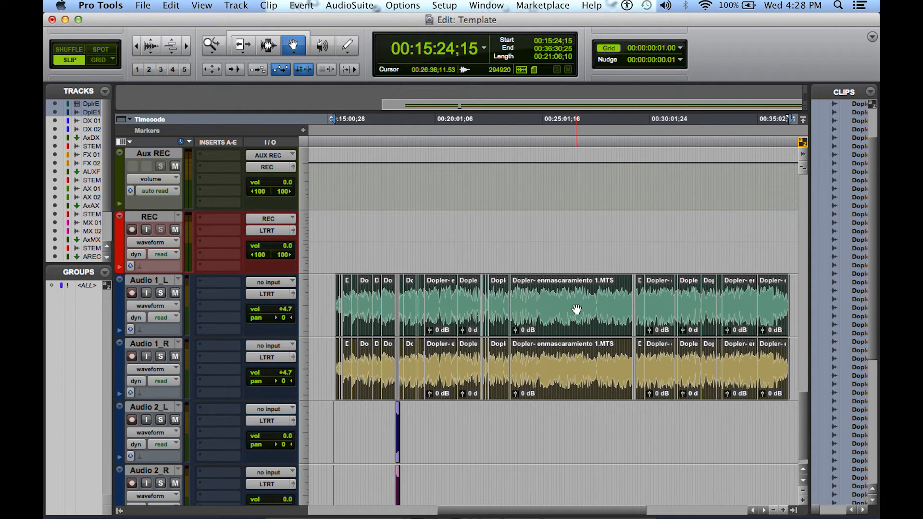
{"action": "scroll", "coordinate": [564, 173], "scroll_direction": "up", "scroll_amount": 10}
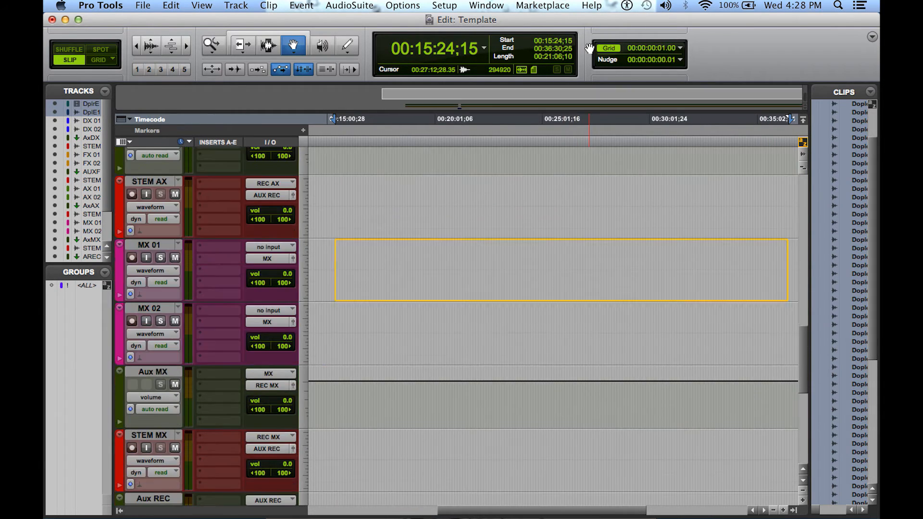
{"action": "scroll", "coordinate": [589, 48], "scroll_direction": "up", "scroll_amount": 10}
{"action": "left_click_drag", "start_coordinate": [579, 239], "coordinate": [574, 301]}
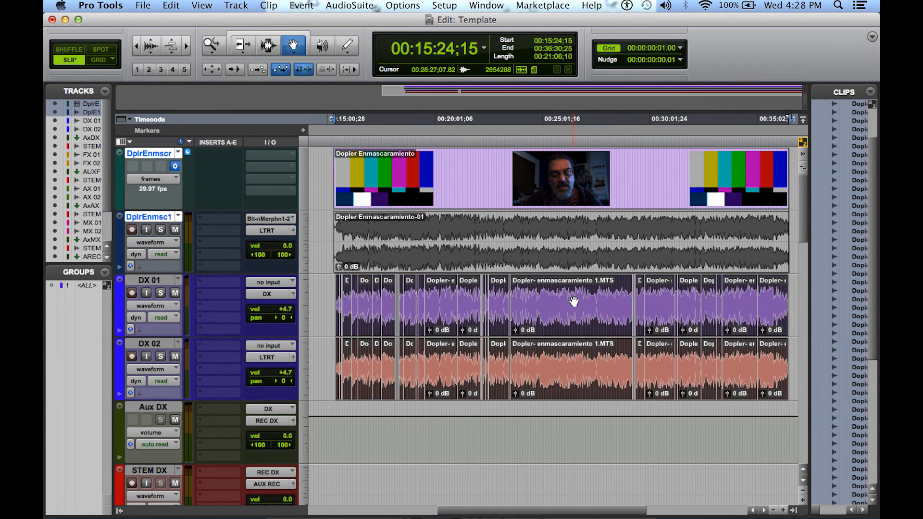
Move the Audio 2_L and Audio 2_R clips together onto the stereo FX 01 track, keeping their timecode position
{"action": "scroll", "coordinate": [574, 302], "scroll_direction": "down", "scroll_amount": 20}
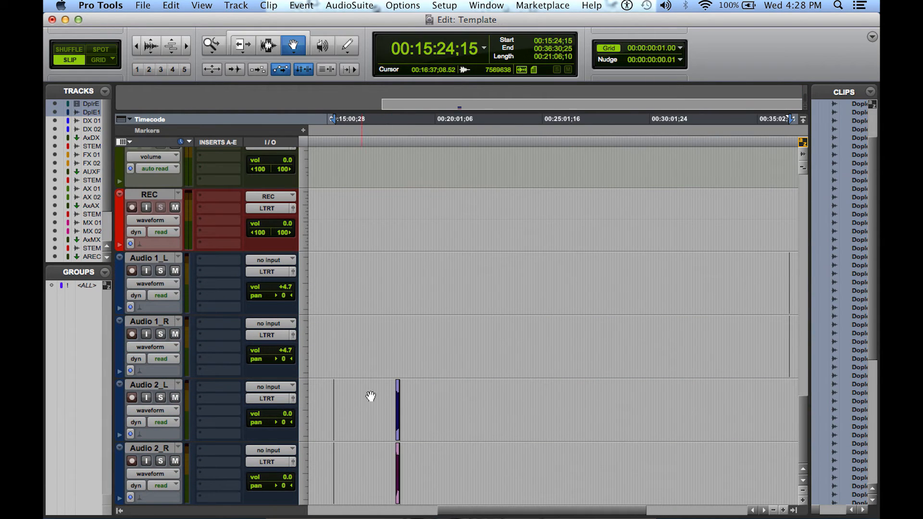
{"action": "left_click", "coordinate": [401, 418]}
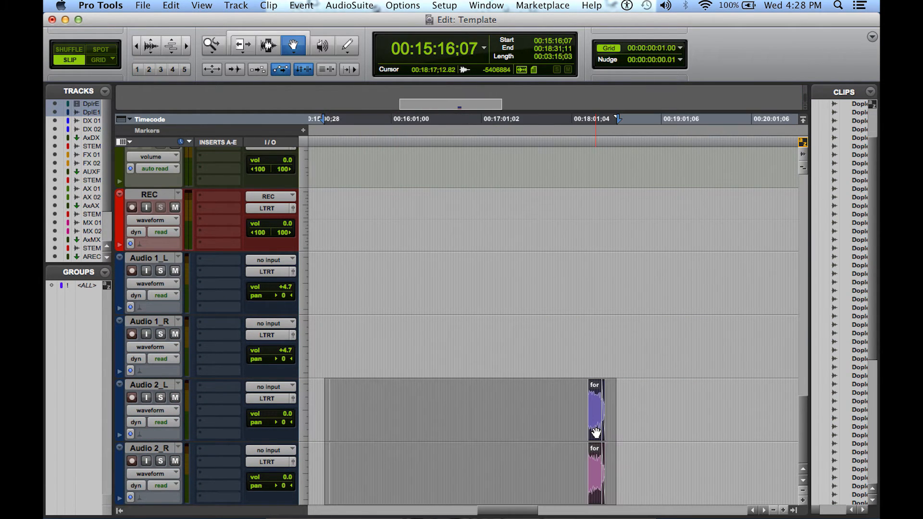
{"action": "left_click_drag", "start_coordinate": [596, 427], "coordinate": [589, 267]}
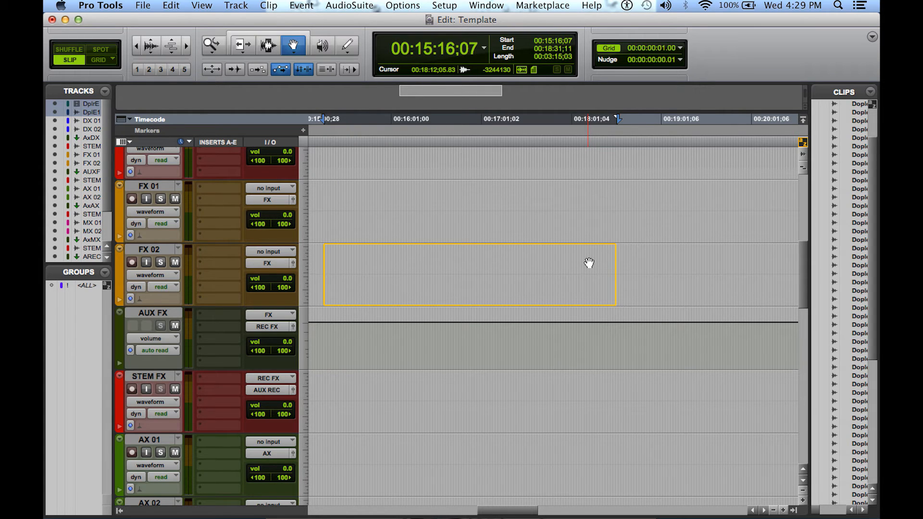
{"action": "left_click_drag", "start_coordinate": [589, 263], "coordinate": [589, 263]}
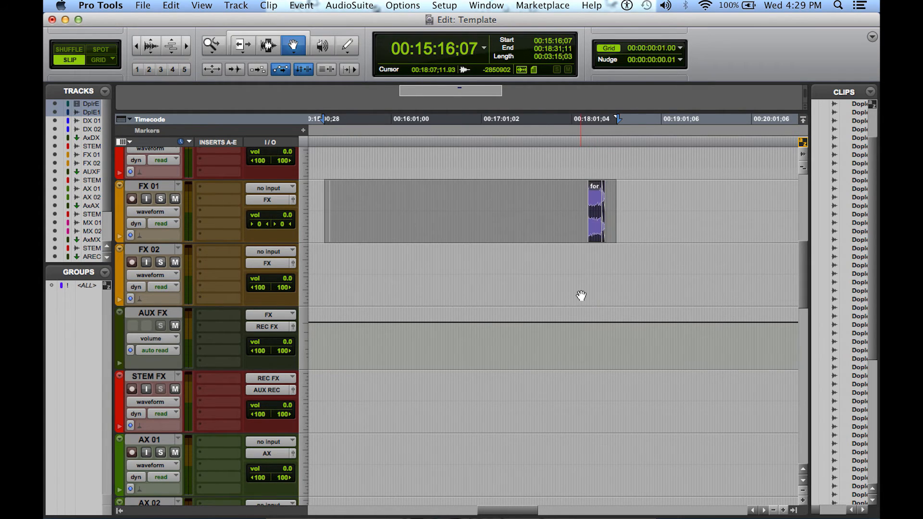
Delete the emptied Audio 1_L, Audio 1_R, Audio 2_L and Audio 2_R tracks, including any remaining active clips
{"action": "scroll", "coordinate": [581, 296], "scroll_direction": "down", "scroll_amount": 4}
{"action": "scroll", "coordinate": [581, 296], "scroll_direction": "down", "scroll_amount": 6}
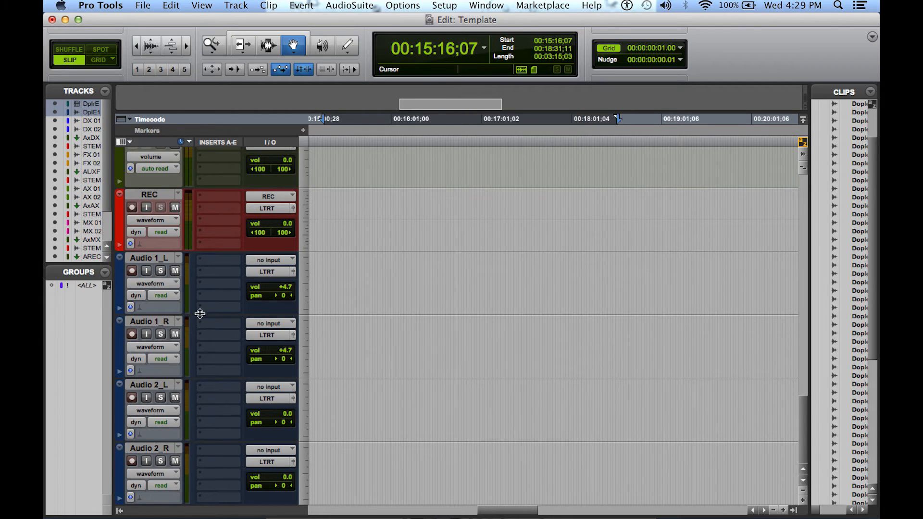
{"action": "left_click", "coordinate": [153, 259]}
{"action": "left_click", "coordinate": [162, 323], "text": "shift"}
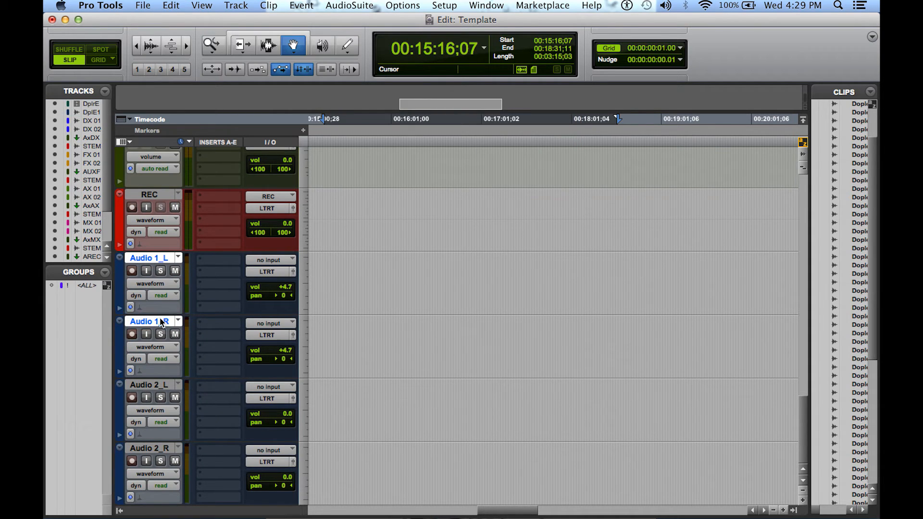
{"action": "left_click", "coordinate": [154, 387], "text": "shift"}
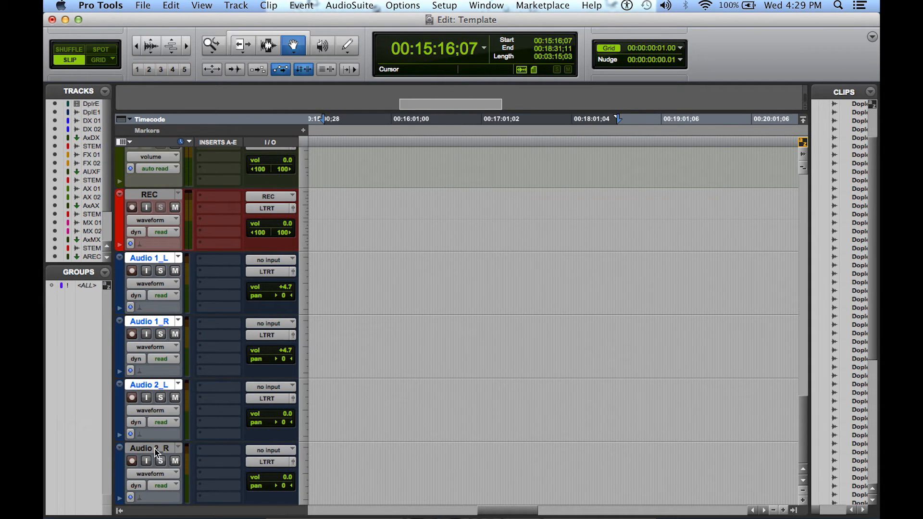
{"action": "left_click", "coordinate": [155, 452], "text": "shift"}
{"action": "left_click", "coordinate": [234, 6]}
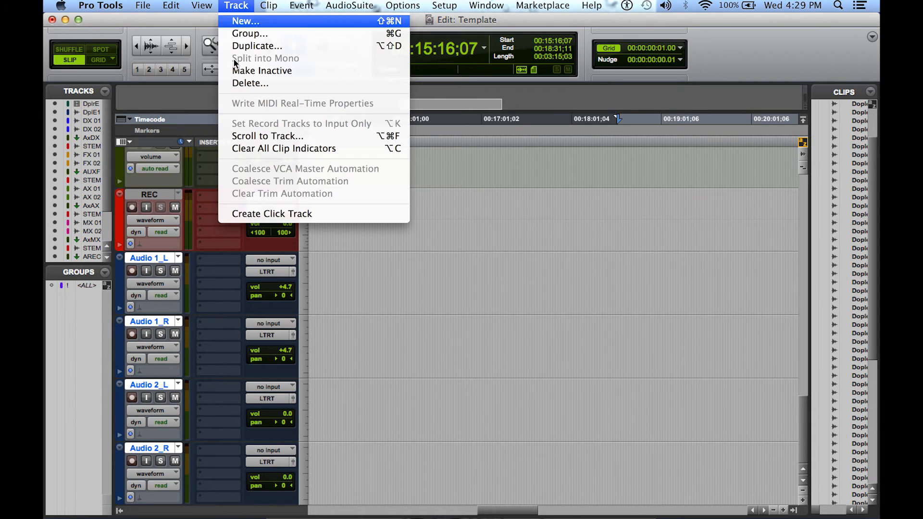
{"action": "left_click", "coordinate": [250, 83]}
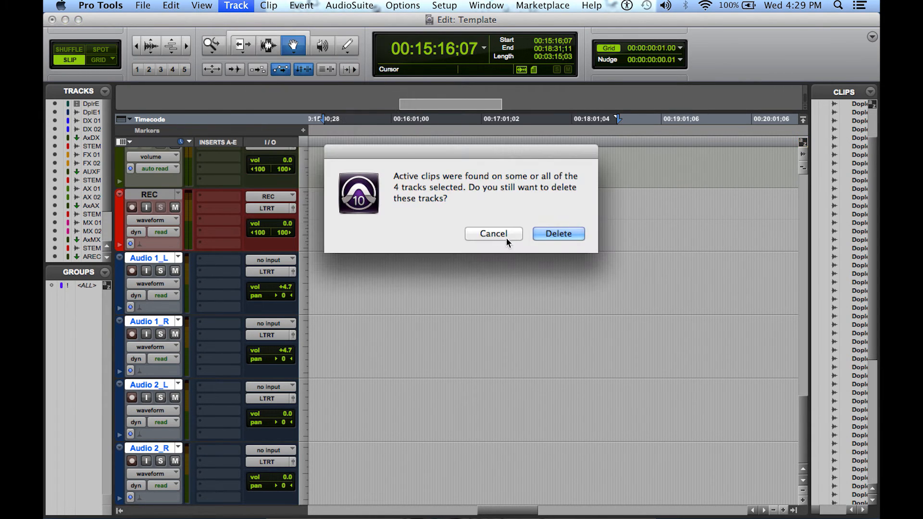
{"action": "left_click", "coordinate": [548, 232]}
Play the DX 01 and DX 02 clips from 00:16:43;03 and from 00:18:59;21 to check their signal routing
{"action": "scroll", "coordinate": [472, 311], "scroll_direction": "up", "scroll_amount": 10}
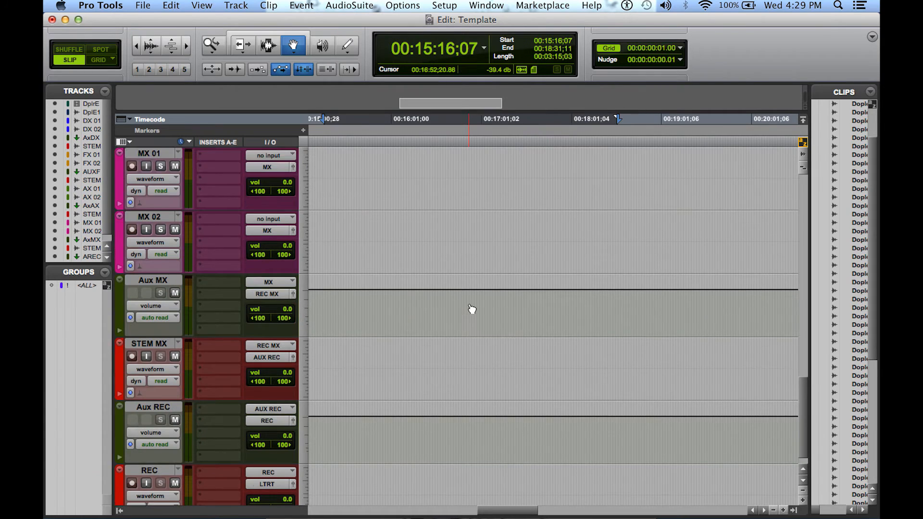
{"action": "scroll", "coordinate": [472, 309], "scroll_direction": "down", "scroll_amount": 5}
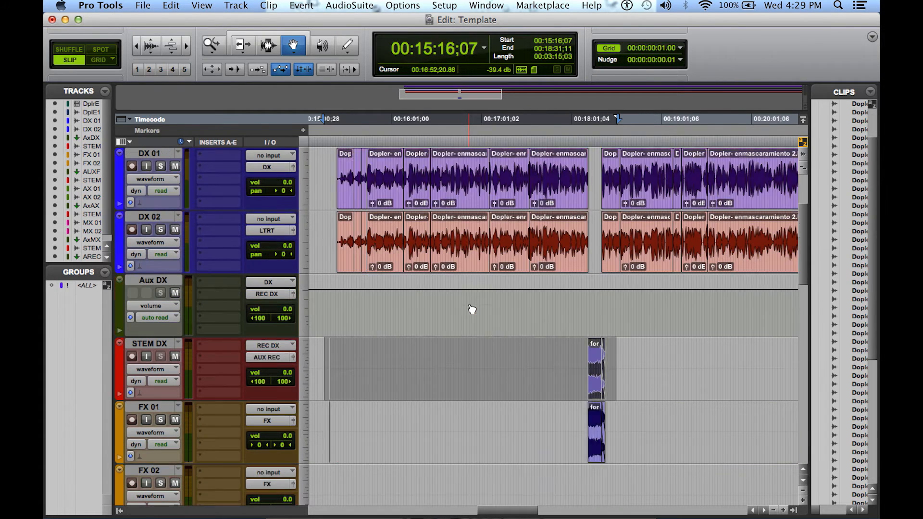
{"action": "key", "text": "F8"}
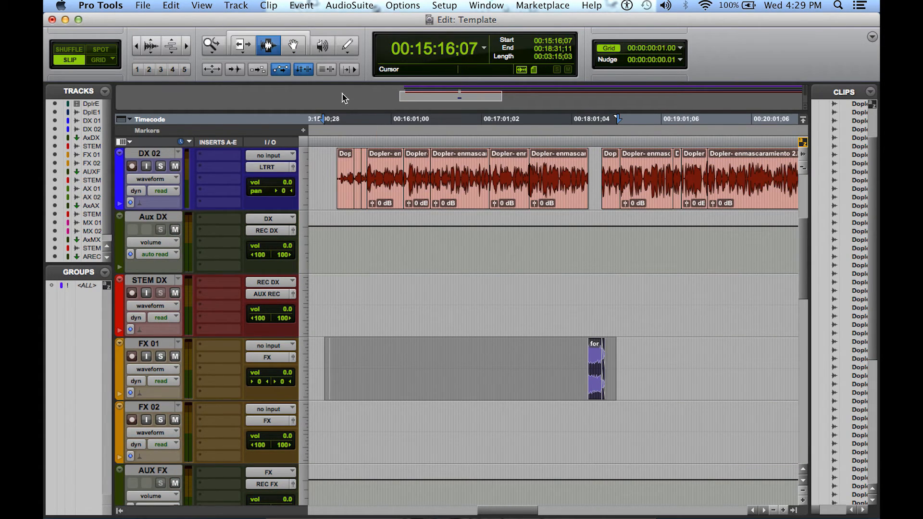
{"action": "left_click", "coordinate": [455, 187]}
{"action": "key", "text": "space"}
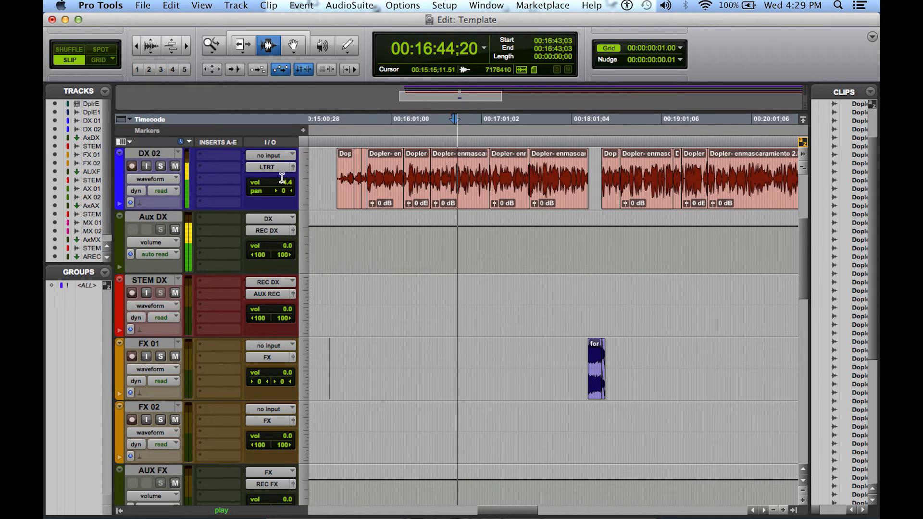
{"action": "scroll", "coordinate": [237, 206], "scroll_direction": "up", "scroll_amount": 3}
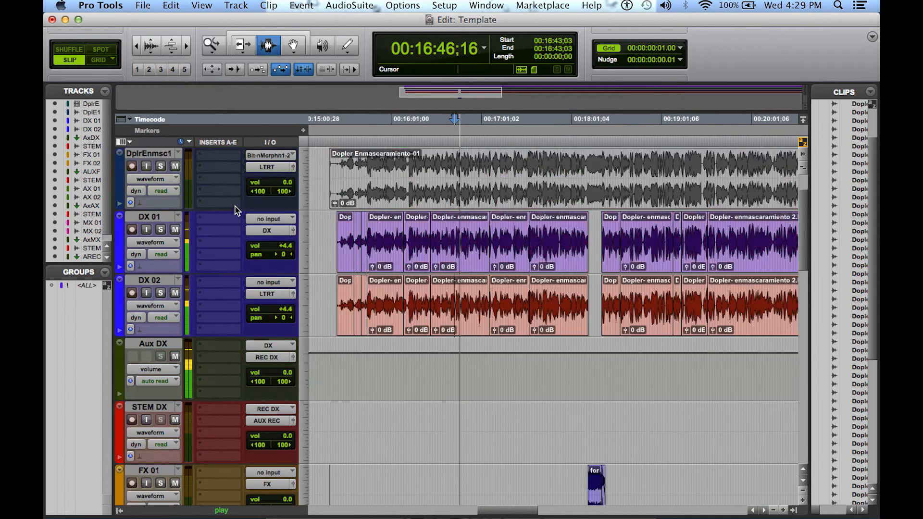
{"action": "key", "text": "space"}
{"action": "left_click", "coordinate": [660, 301]}
{"action": "key", "text": "space"}
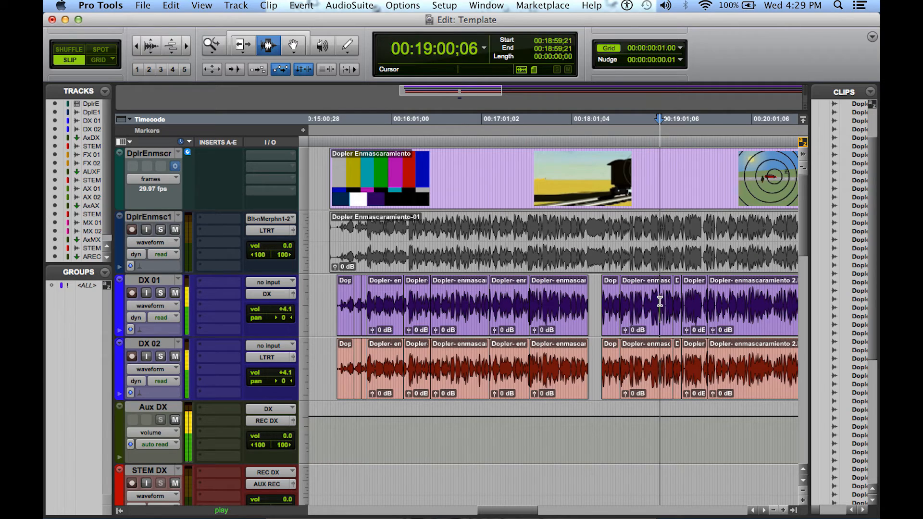
Play the DX clips again from 00:18:59;21 and check the Aux DX and STEM DX meters
{"action": "key", "text": "space"}
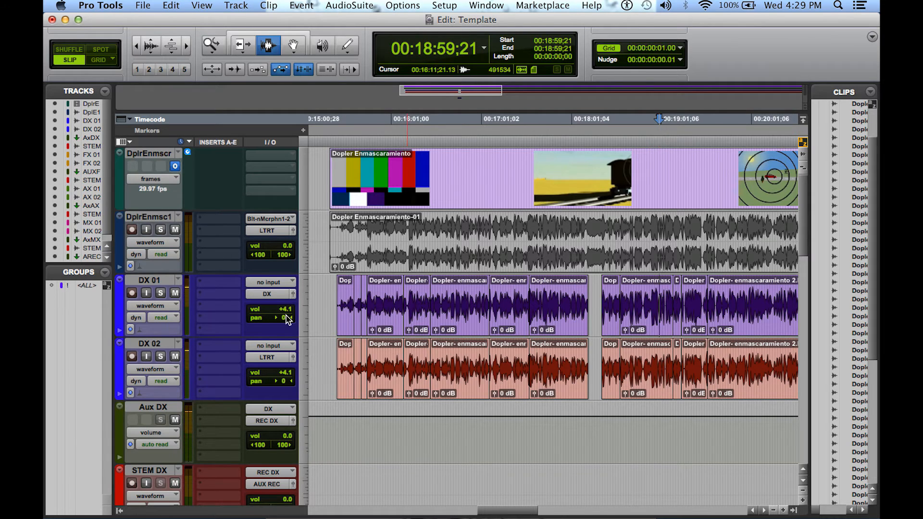
{"action": "key", "text": "space"}
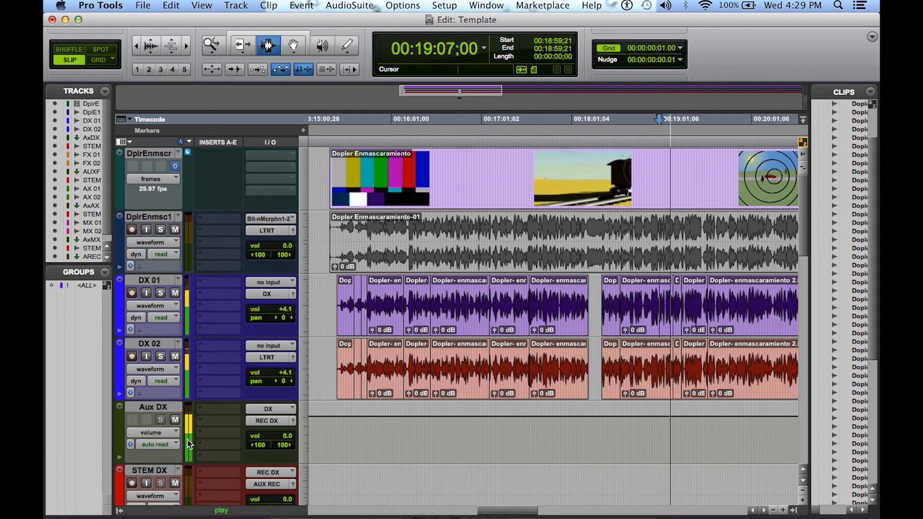
{"action": "scroll", "coordinate": [187, 441], "scroll_direction": "down", "scroll_amount": 4}
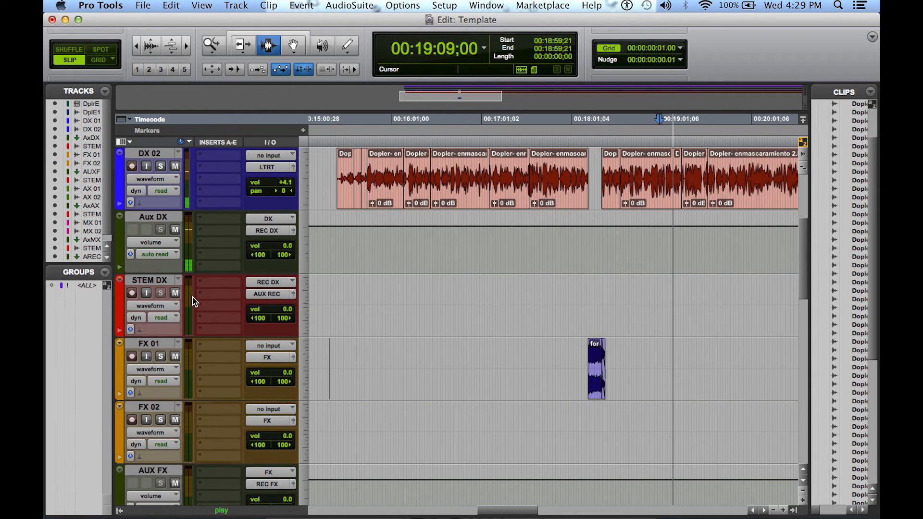
{"action": "key", "text": "space"}
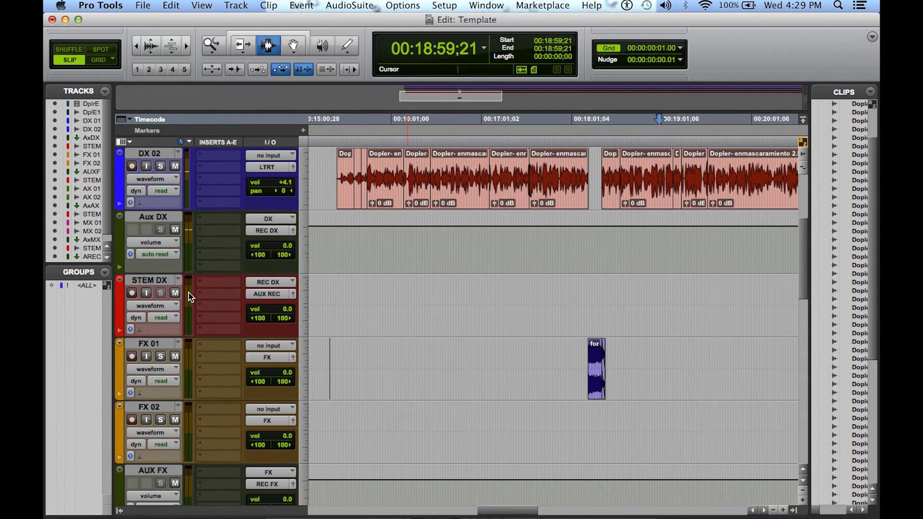
Enable input monitoring on the STEM DX track
{"action": "left_click", "coordinate": [146, 292]}
{"action": "key", "text": "space"}
{"action": "key", "text": "space"}
{"action": "left_click", "coordinate": [146, 292]}
{"action": "left_click", "coordinate": [146, 293]}
{"action": "left_click", "coordinate": [147, 293]}
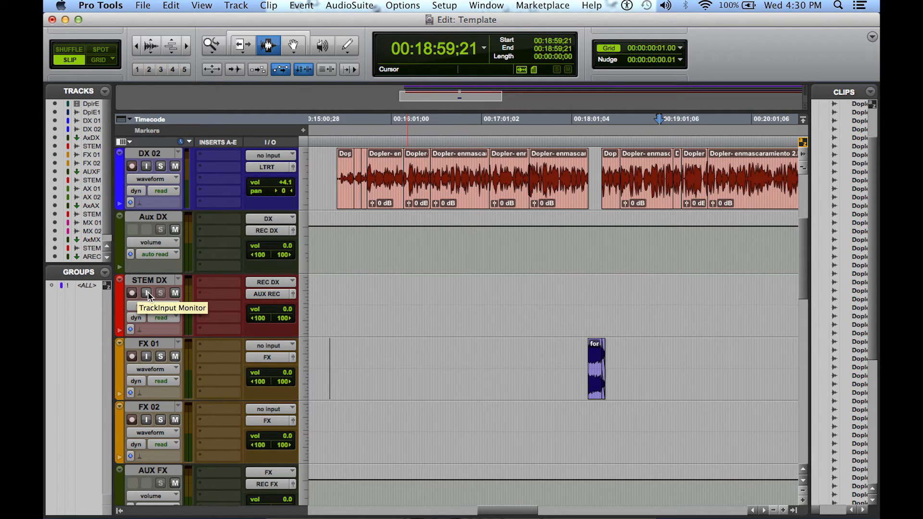
{"action": "left_click", "coordinate": [146, 294]}
Enable input monitoring on the STEM FX track
{"action": "scroll", "coordinate": [146, 297], "scroll_direction": "down", "scroll_amount": 10}
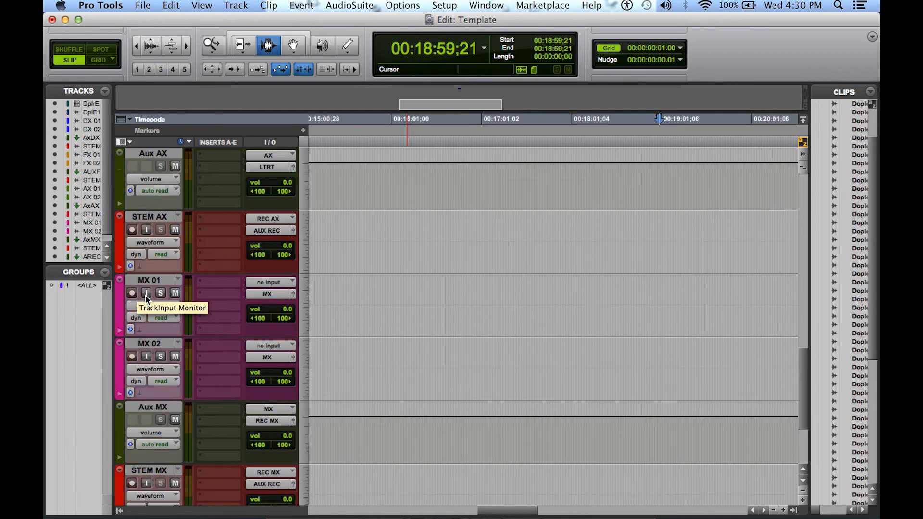
{"action": "left_click", "coordinate": [147, 230]}
{"action": "scroll", "coordinate": [149, 232], "scroll_direction": "down", "scroll_amount": 1}
{"action": "scroll", "coordinate": [149, 232], "scroll_direction": "down", "scroll_amount": 1}
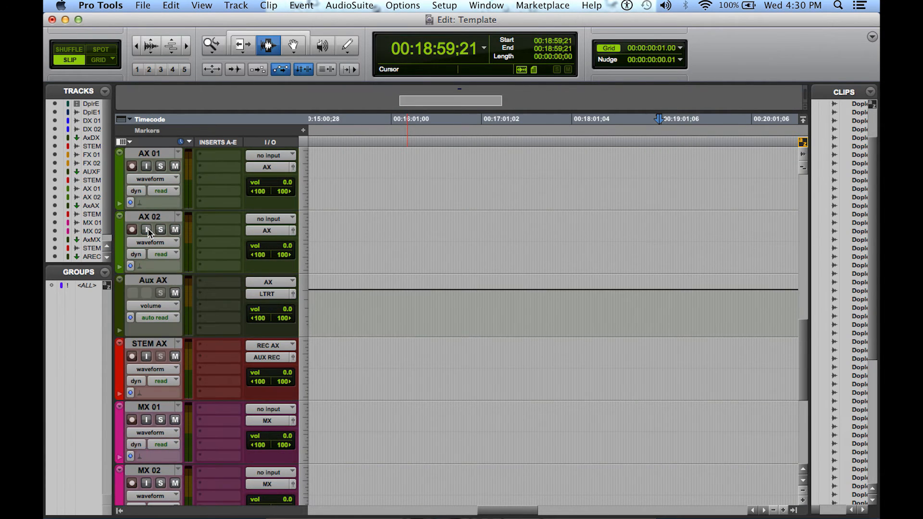
{"action": "scroll", "coordinate": [149, 233], "scroll_direction": "up", "scroll_amount": 4}
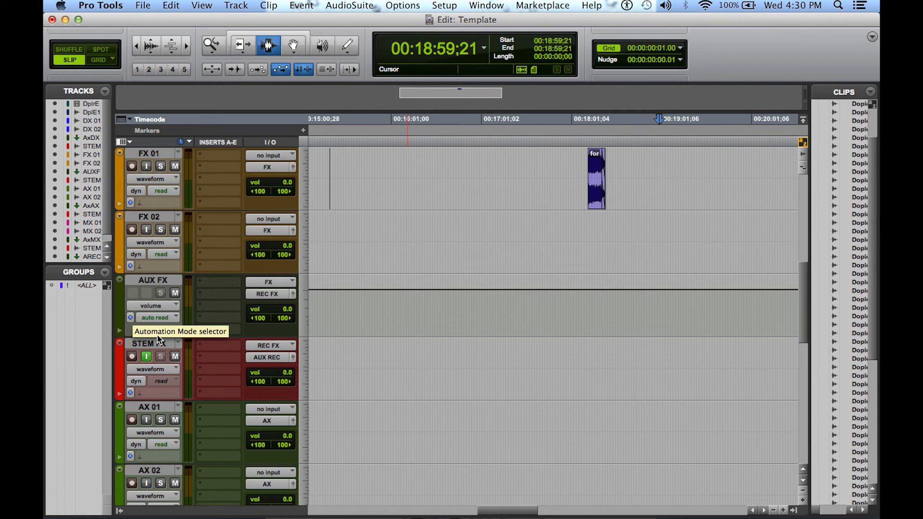
{"action": "scroll", "coordinate": [149, 296], "scroll_direction": "down", "scroll_amount": 5}
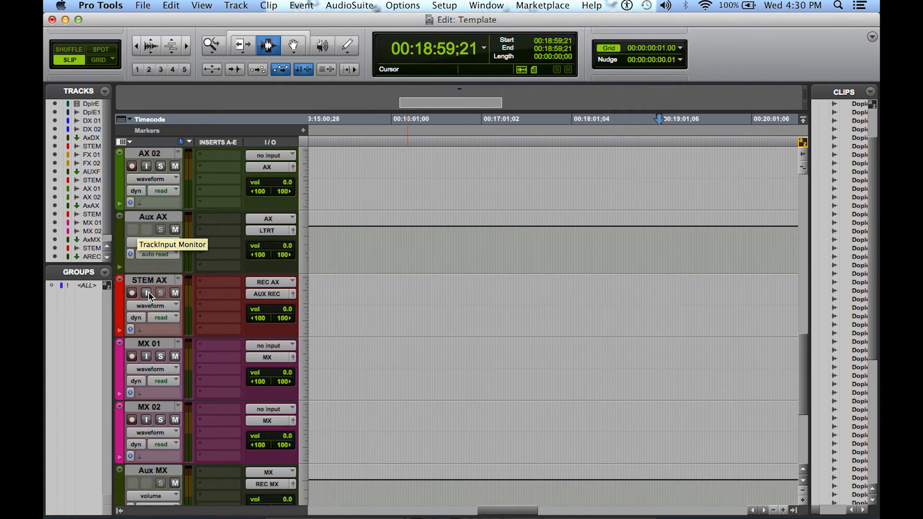
Try input monitoring and record enabling on the final REC track
{"action": "scroll", "coordinate": [149, 296], "scroll_direction": "down", "scroll_amount": 3}
{"action": "scroll", "coordinate": [149, 296], "scroll_direction": "down", "scroll_amount": 1}
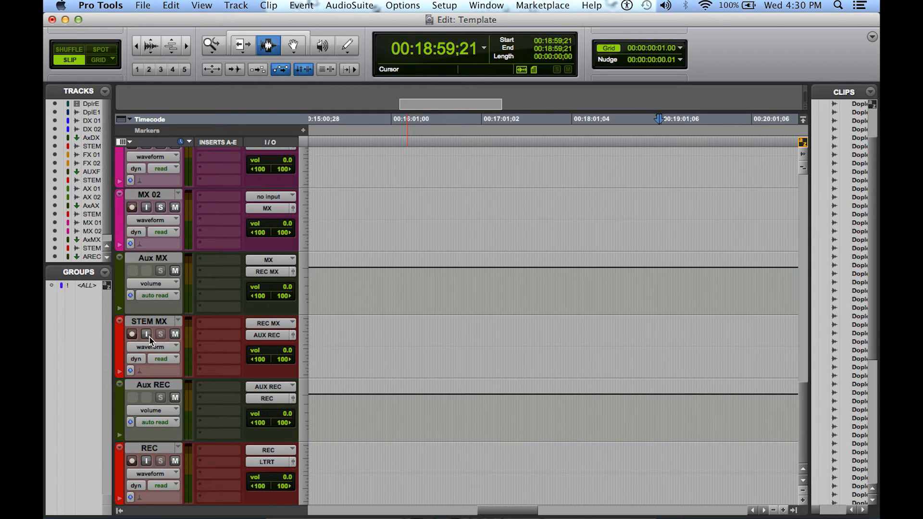
{"action": "left_click", "coordinate": [146, 462]}
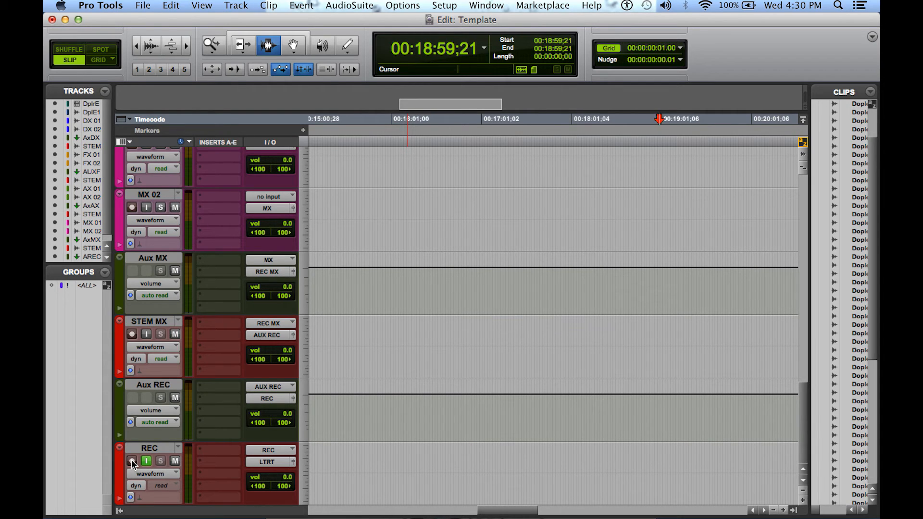
{"action": "left_click", "coordinate": [132, 461]}
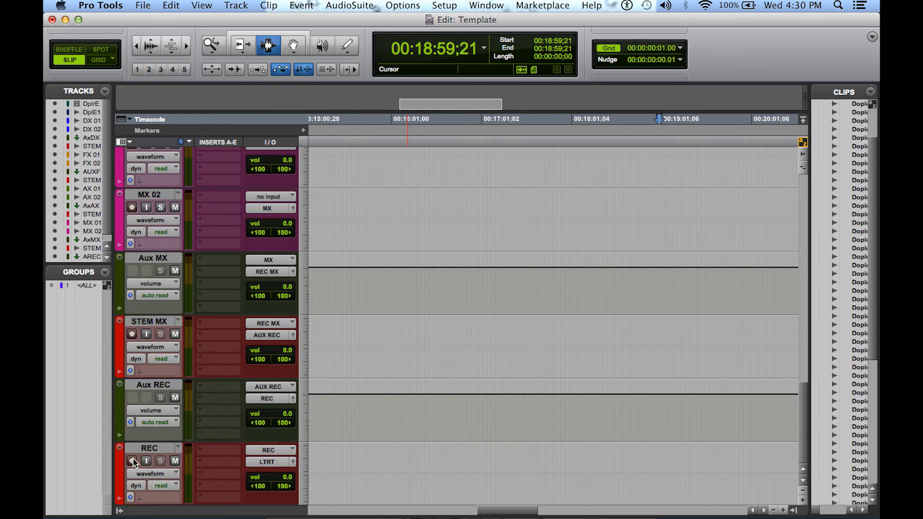
Play the DX clips from 00:17:57;22 and check that the signal reaches Aux DX and STEM DX
{"action": "scroll", "coordinate": [543, 244], "scroll_direction": "up", "scroll_amount": 15}
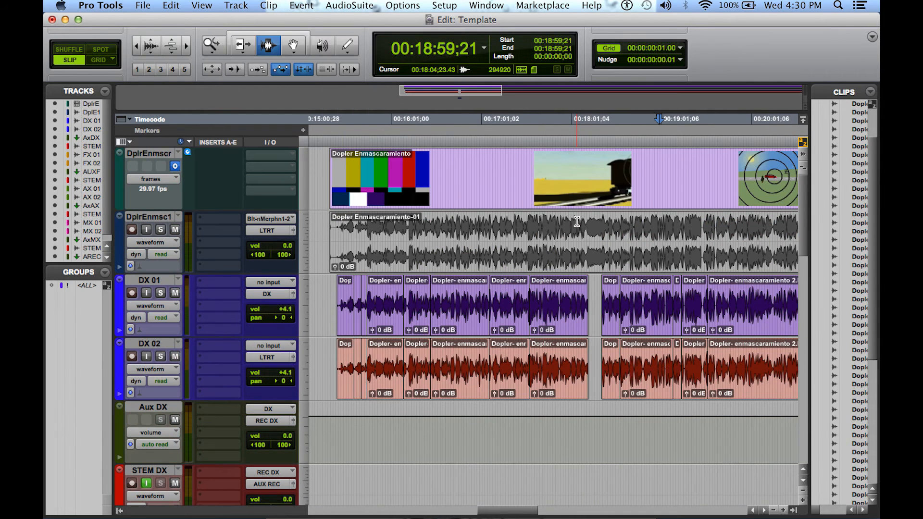
{"action": "left_click", "coordinate": [566, 304]}
{"action": "key", "text": "space"}
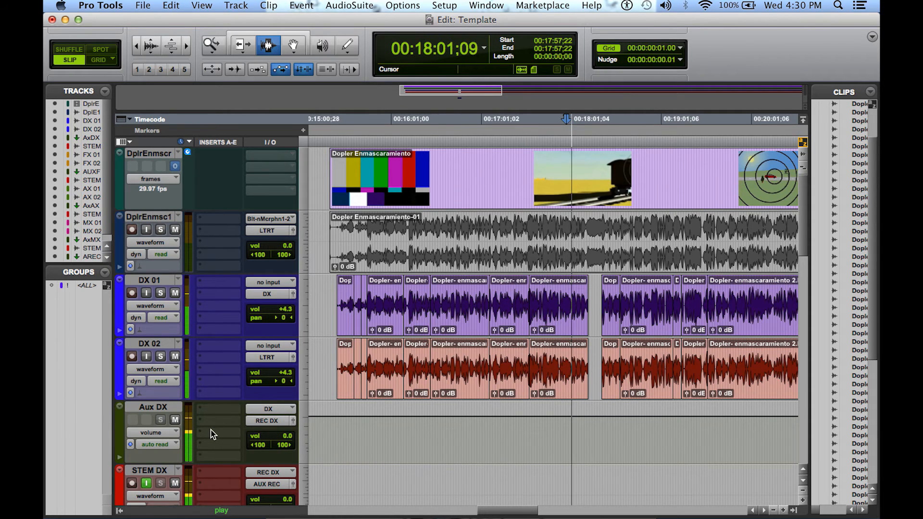
{"action": "scroll", "coordinate": [209, 431], "scroll_direction": "down", "scroll_amount": 5}
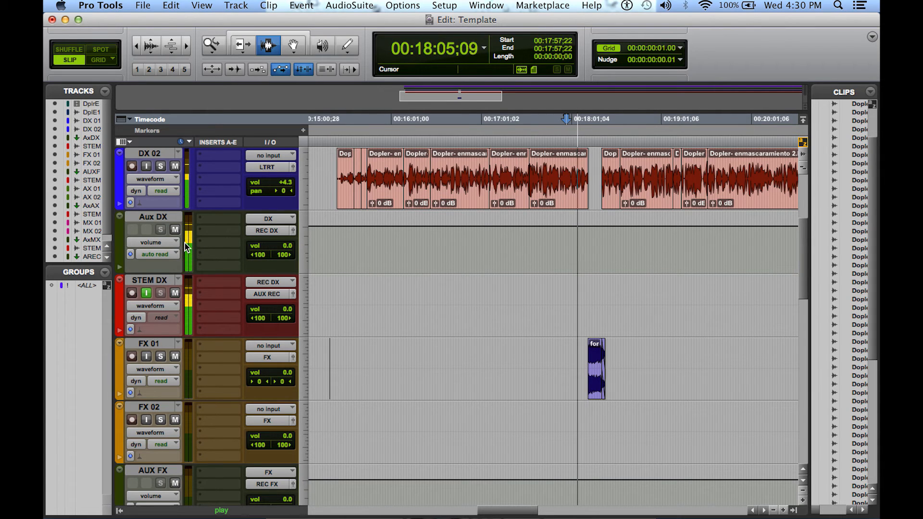
{"action": "key", "text": "XF86AudioRaiseVolume"}
{"action": "key", "text": "XF86AudioLowerVolume"}
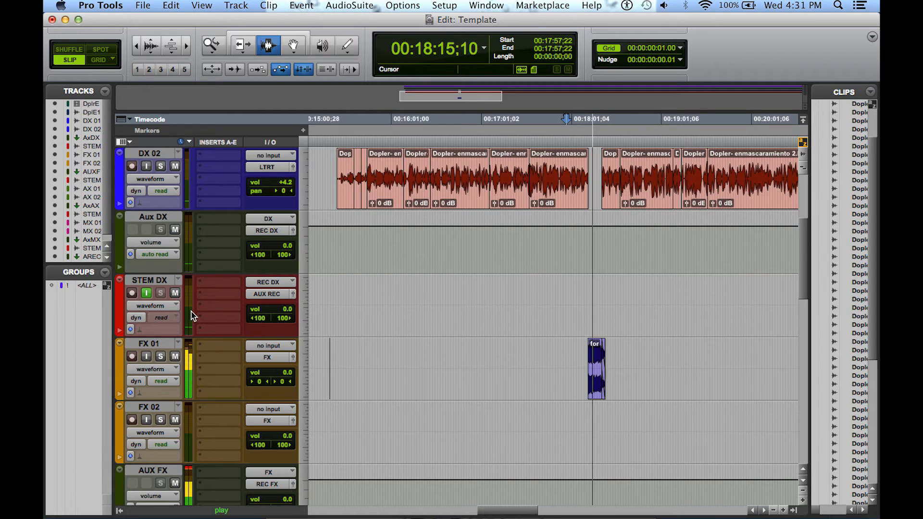
Play the FX 01 clip from 00:18:14;11 and check the AUX FX and STEM FX meters
{"action": "scroll", "coordinate": [224, 365], "scroll_direction": "down", "scroll_amount": 2}
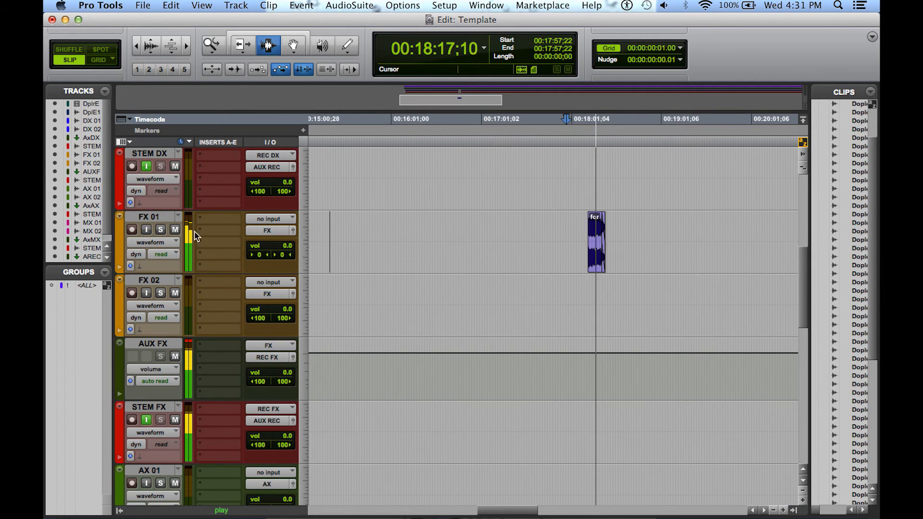
{"action": "left_click", "coordinate": [591, 260]}
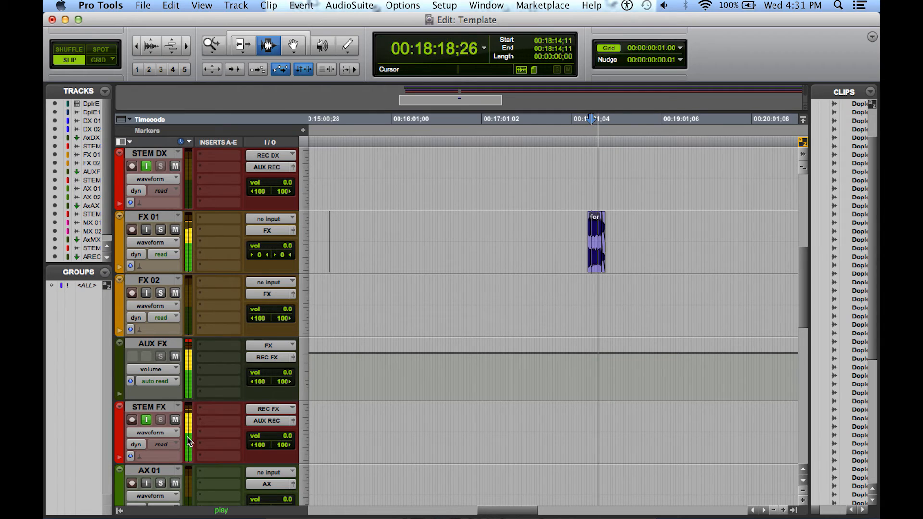
{"action": "key", "text": "space"}
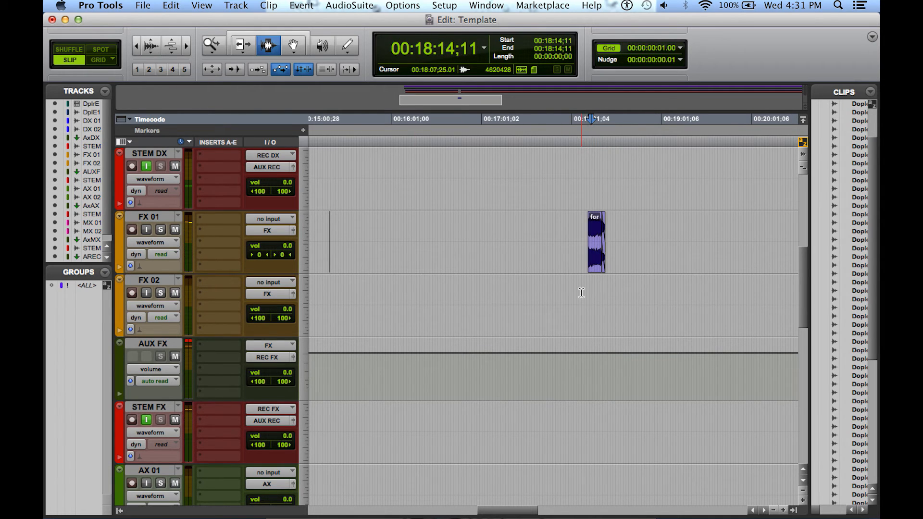
Play from 00:18:07;25 and enable input monitoring on the REC track to check the combined signal from Aux REC
{"action": "key", "text": "space"}
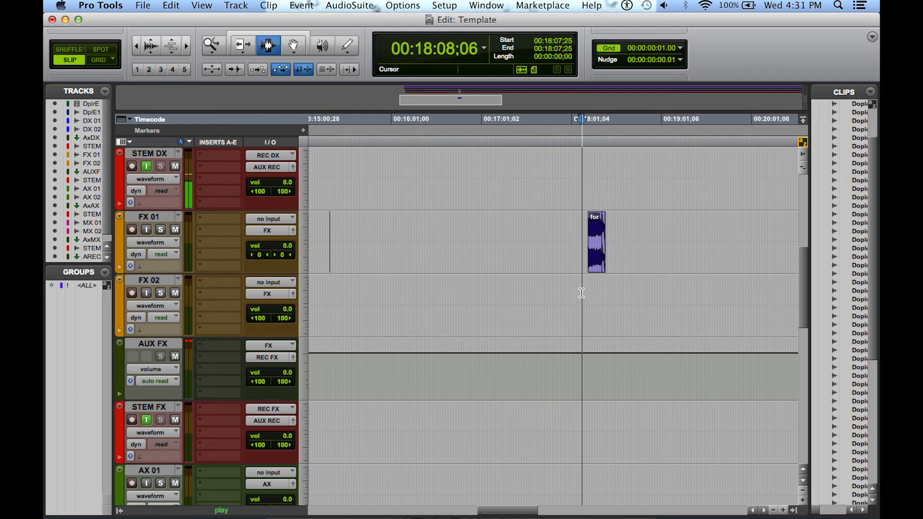
{"action": "scroll", "coordinate": [582, 293], "scroll_direction": "up", "scroll_amount": 3}
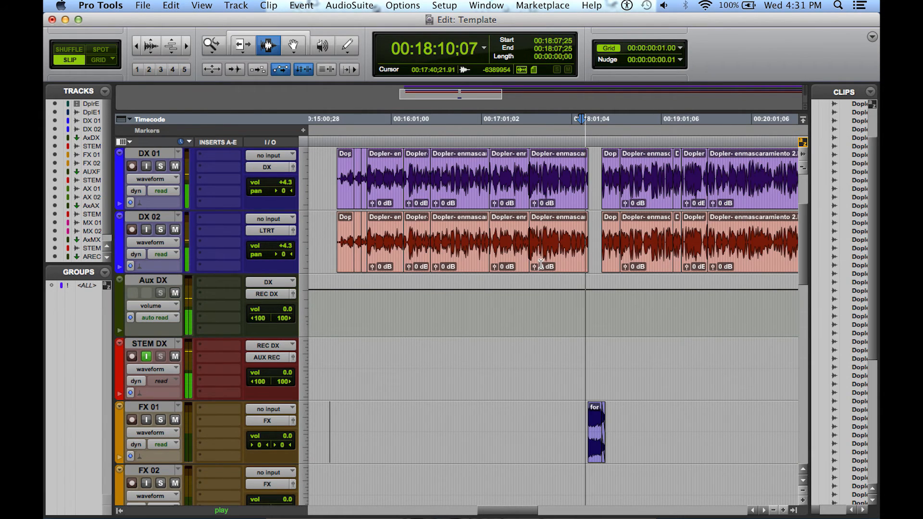
{"action": "scroll", "coordinate": [540, 264], "scroll_direction": "down", "scroll_amount": 5}
{"action": "scroll", "coordinate": [541, 264], "scroll_direction": "down", "scroll_amount": 10}
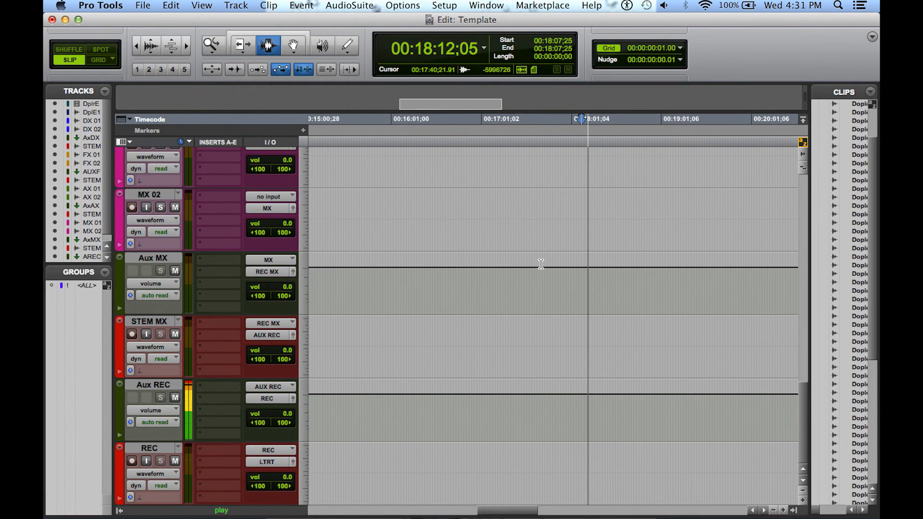
{"action": "left_click", "coordinate": [147, 461]}
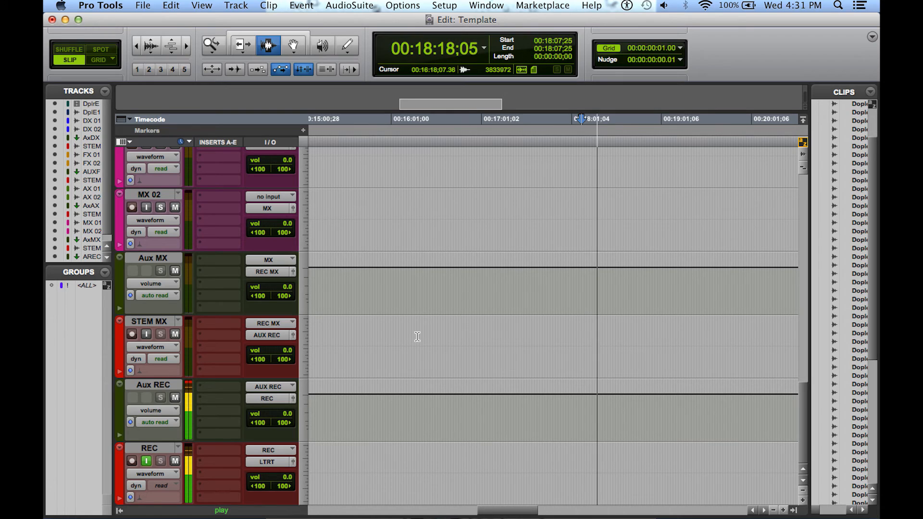
{"action": "key", "text": "space"}
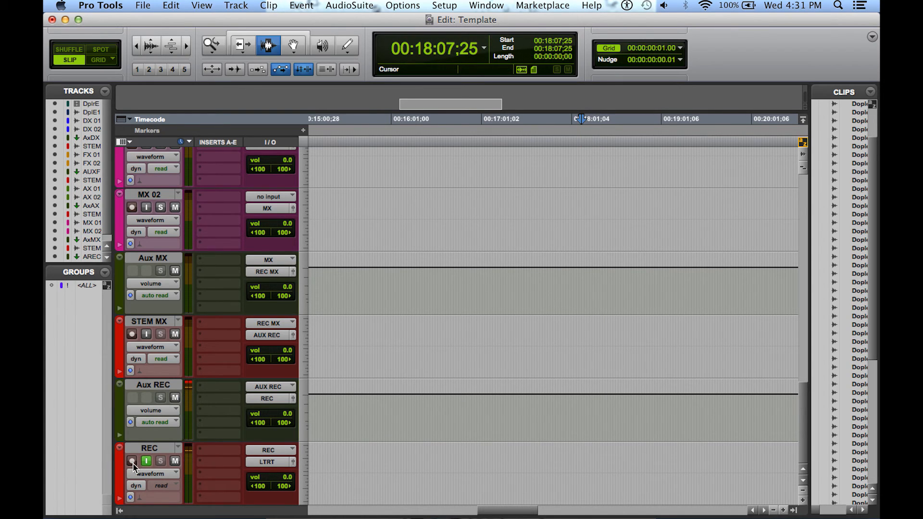
Show the Transport, record-enable the REC track and start recording the mix from 00:18:07;25
{"action": "key", "text": "super+1"}
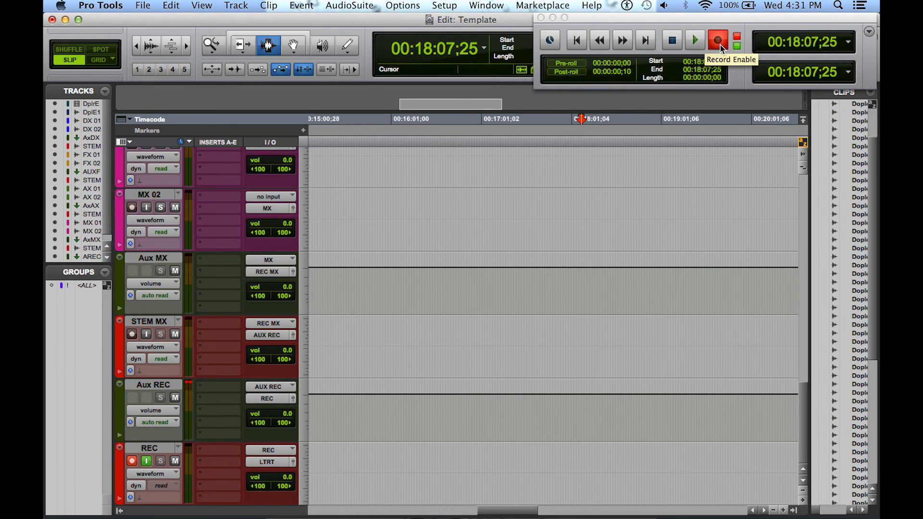
{"action": "left_click", "coordinate": [695, 42]}
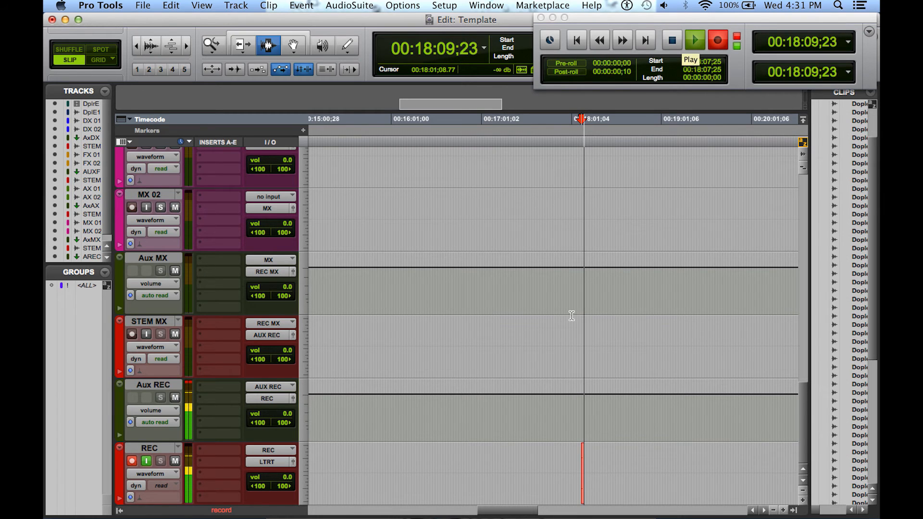
{"action": "left_click", "coordinate": [211, 45]}
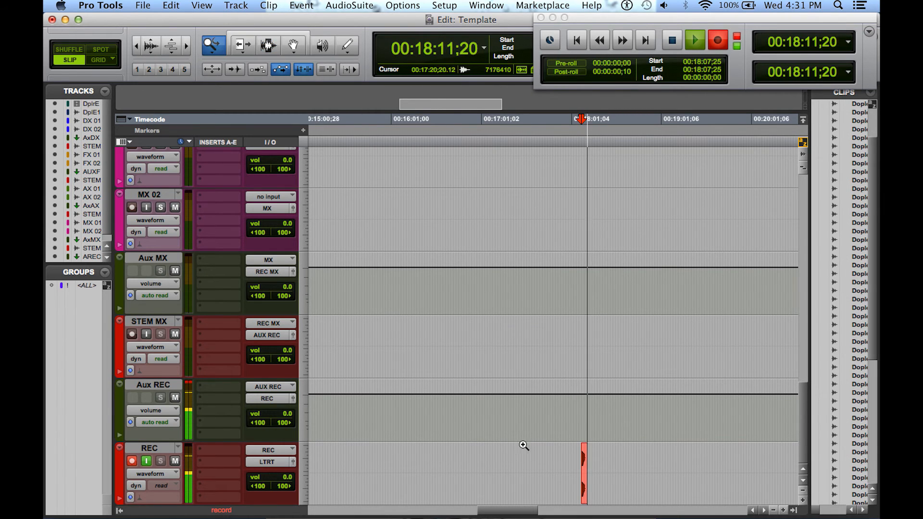
{"action": "left_click_drag", "start_coordinate": [571, 464], "coordinate": [654, 470]}
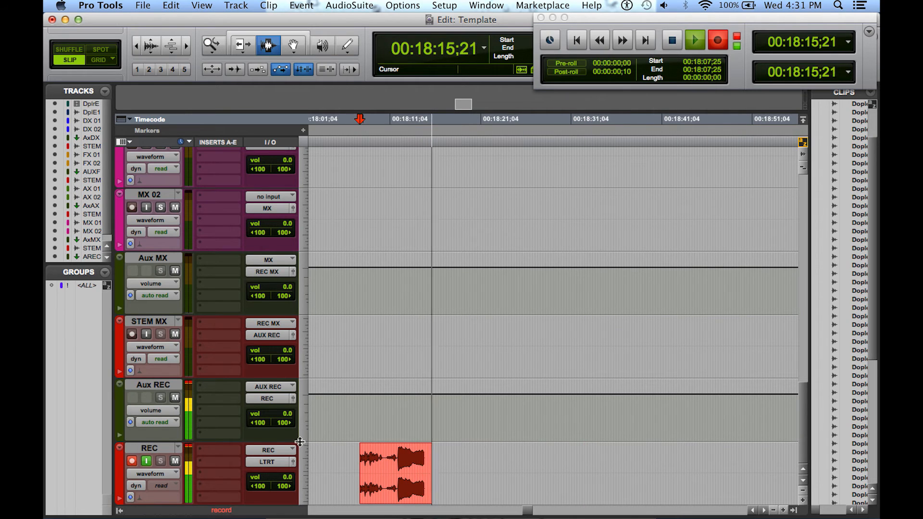
Increase the height of the REC track for a larger view of the waveform being recorded
{"action": "left_click_drag", "start_coordinate": [300, 442], "coordinate": [308, 341]}
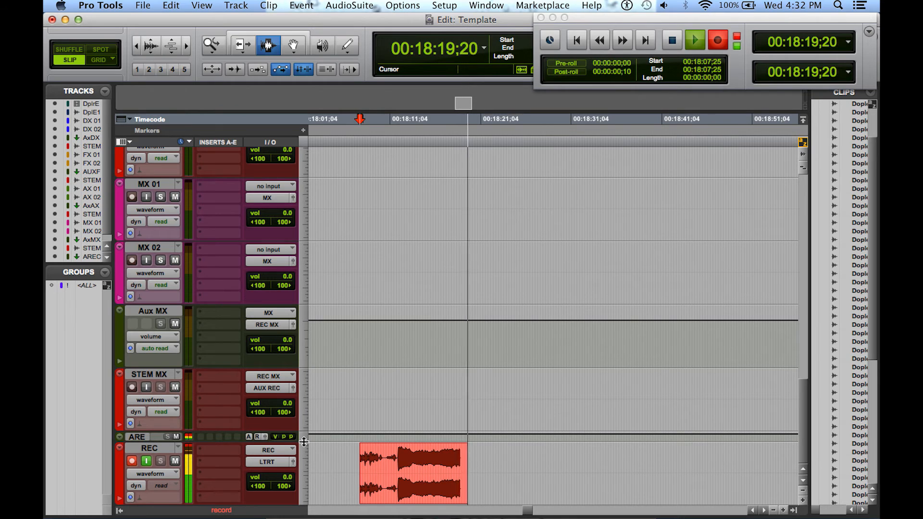
{"action": "left_click_drag", "start_coordinate": [304, 442], "coordinate": [308, 494]}
{"action": "scroll", "coordinate": [354, 405], "scroll_direction": "down", "scroll_amount": 2}
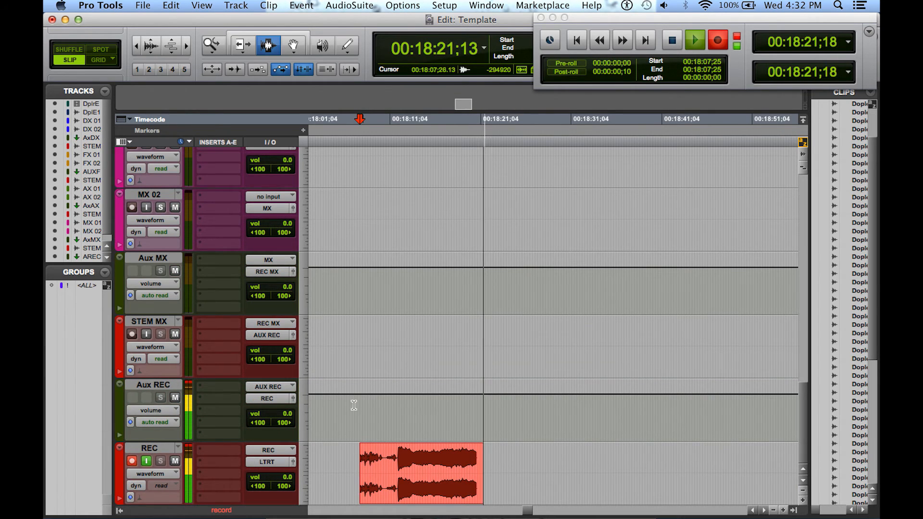
{"action": "scroll", "coordinate": [353, 405], "scroll_direction": "up", "scroll_amount": 2}
{"action": "scroll", "coordinate": [354, 405], "scroll_direction": "down", "scroll_amount": 7}
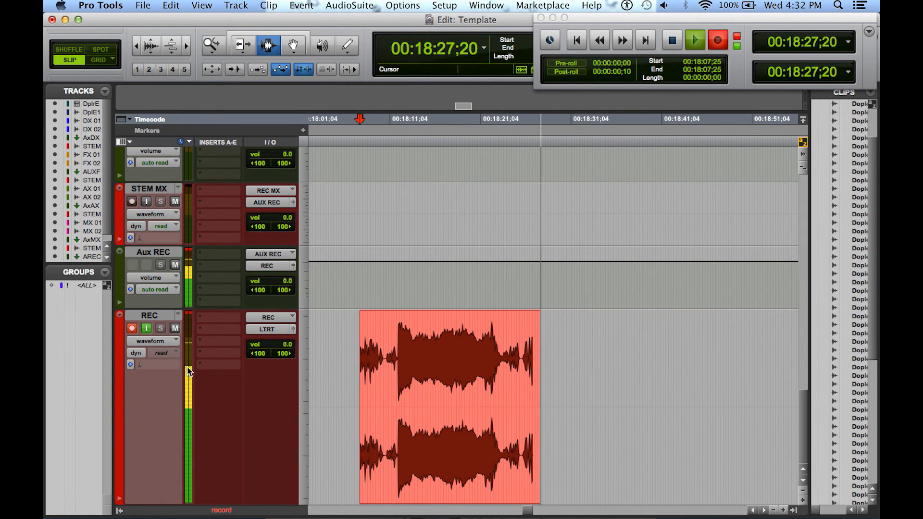
Stop the recording on the REC track and play back the recorded clip from 00:18:08;22
{"action": "scroll", "coordinate": [435, 405], "scroll_direction": "up", "scroll_amount": 12}
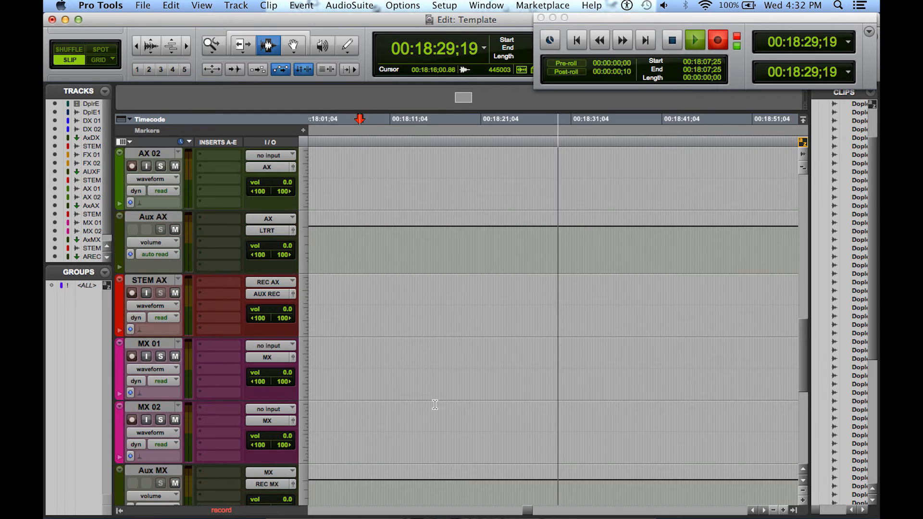
{"action": "scroll", "coordinate": [435, 404], "scroll_direction": "up", "scroll_amount": 20}
{"action": "scroll", "coordinate": [435, 405], "scroll_direction": "down", "scroll_amount": 10}
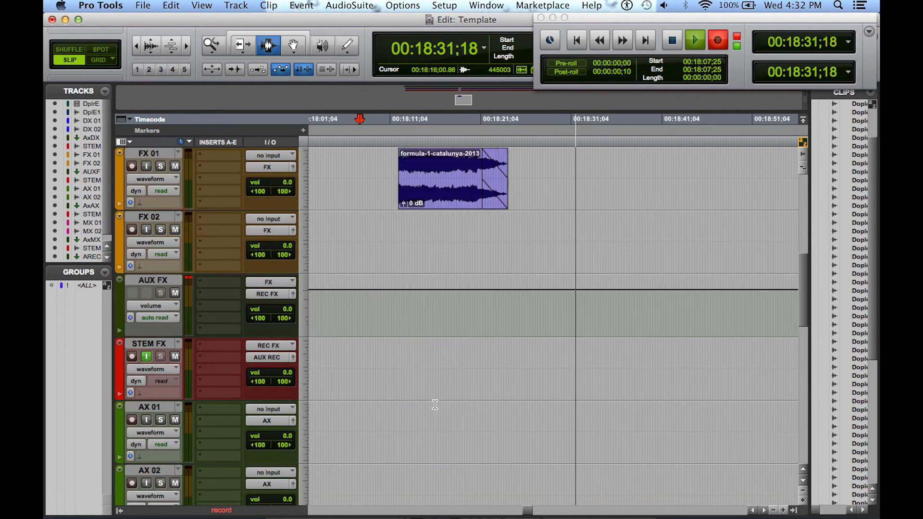
{"action": "scroll", "coordinate": [435, 404], "scroll_direction": "down", "scroll_amount": 20}
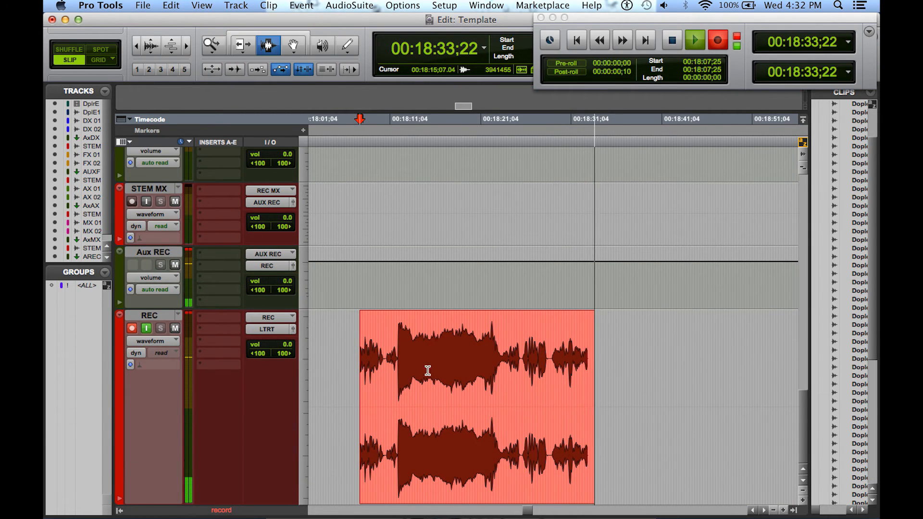
{"action": "key", "text": "space"}
{"action": "key", "text": "space"}
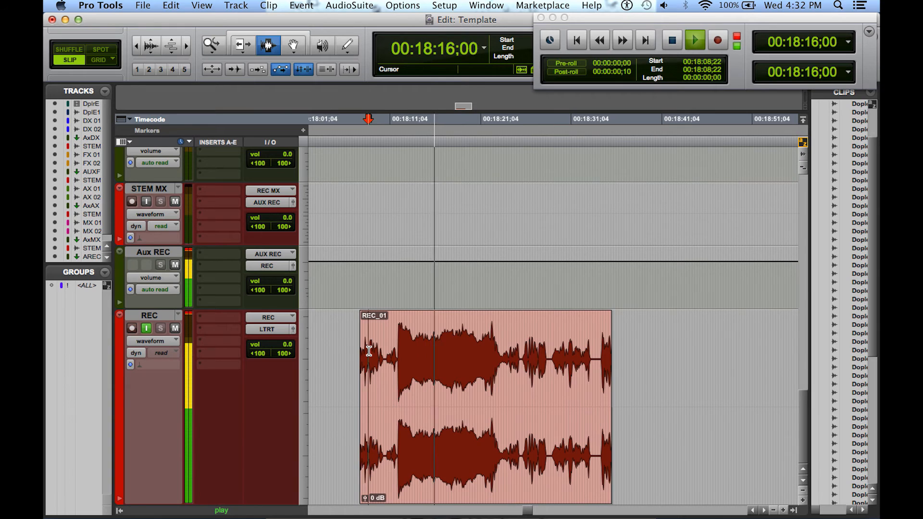
{"action": "key", "text": "space"}
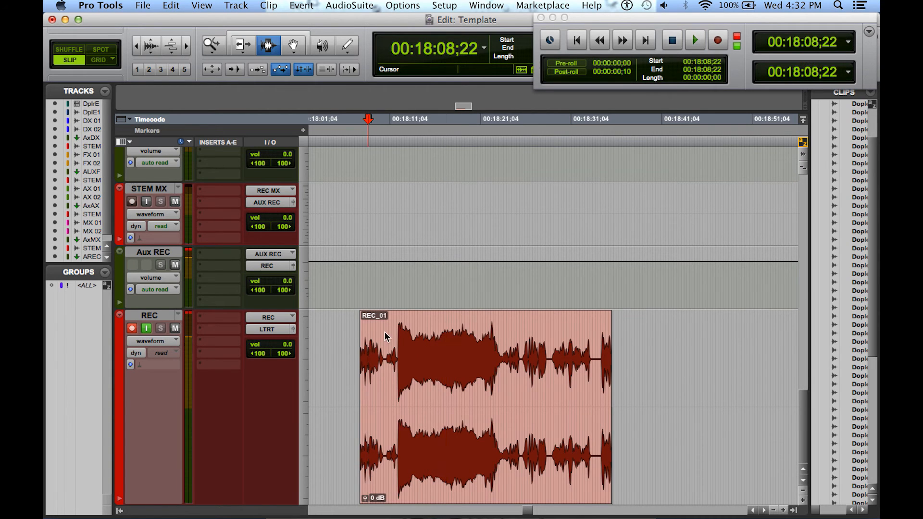
{"action": "right_click", "coordinate": [384, 337]}
{"action": "mouse_move", "coordinate": [490, 367]}
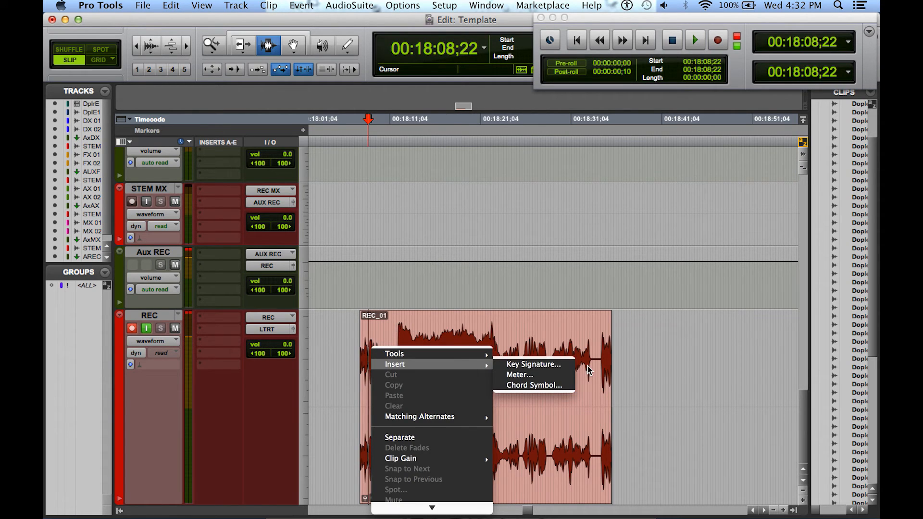
{"action": "left_click", "coordinate": [667, 365]}
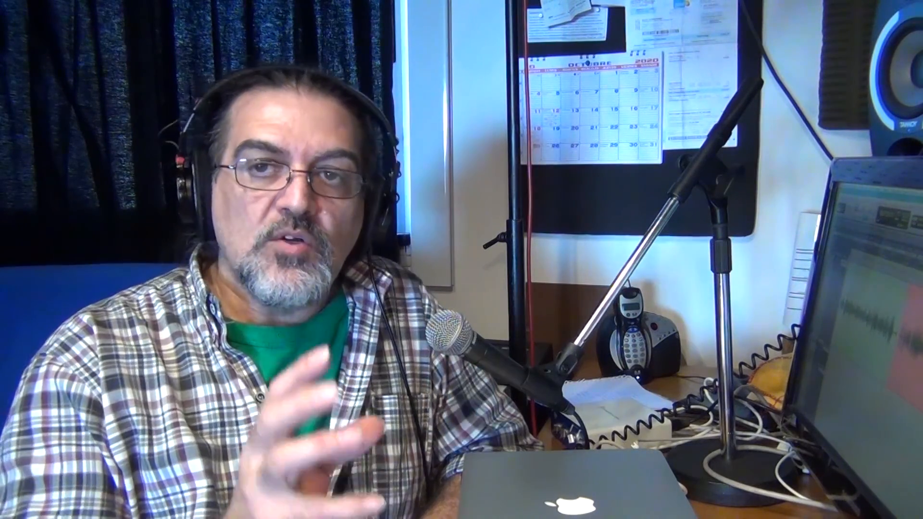